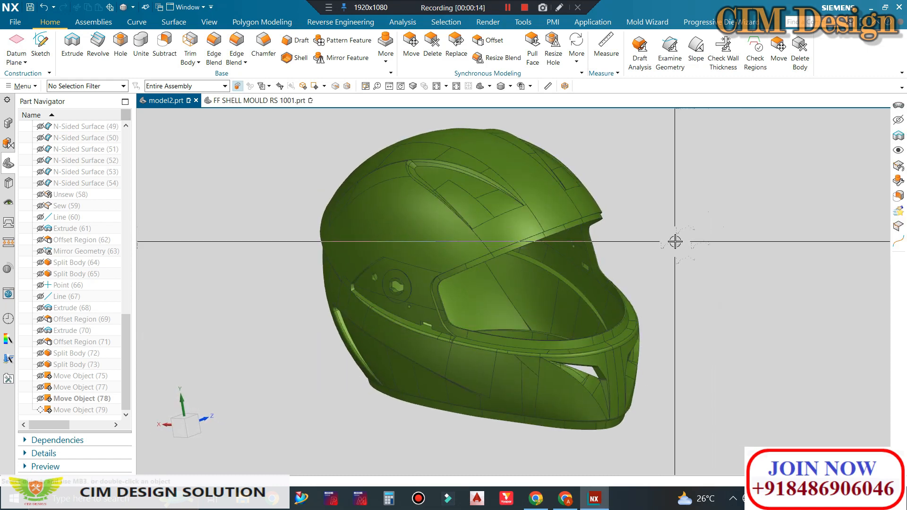
Switch to the FF SHELL MOULD RS 1001 assembly and display its component tree
middle_drag(428, 249, 461, 260)
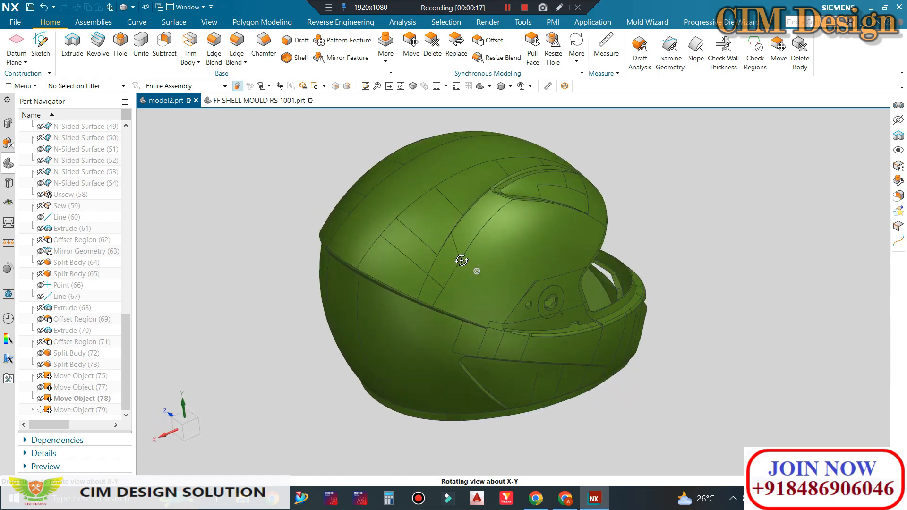
middle_drag(501, 188, 430, 178)
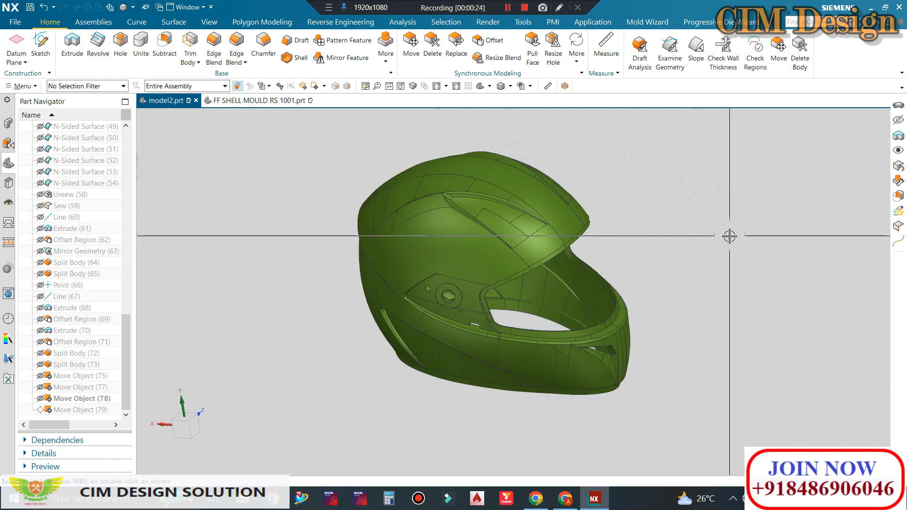
mouse_move(721, 248)
middle_down()
mouse_move(628, 266)
mouse_move(628, 283)
mouse_move(607, 261)
mouse_move(695, 294)
mouse_move(699, 281)
mouse_move(695, 294)
middle_up()
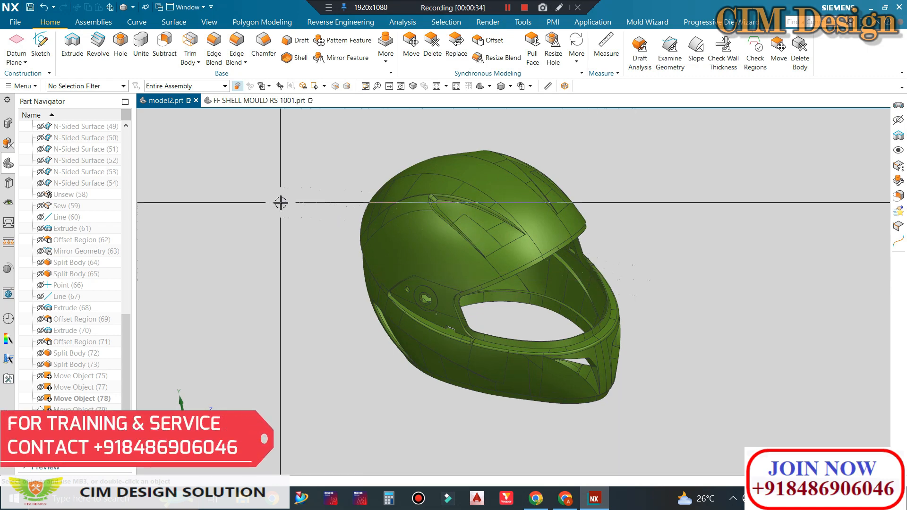
click(248, 100)
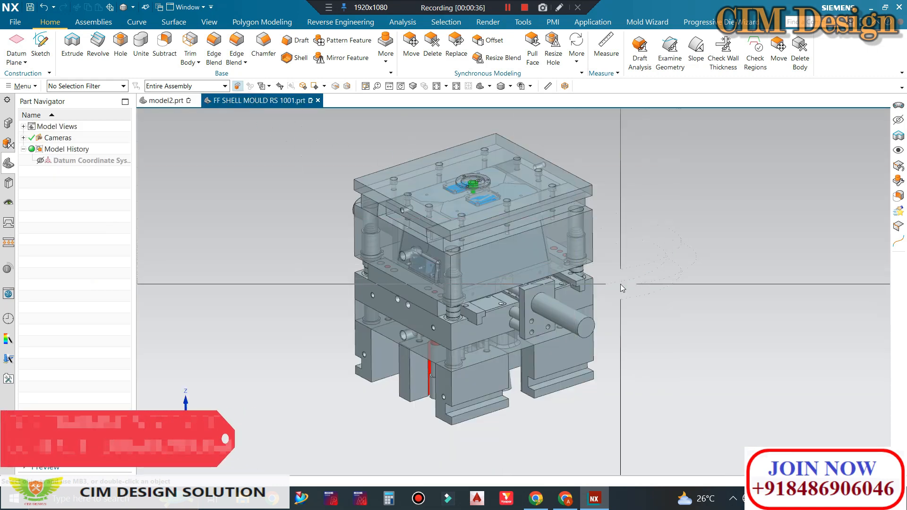
middle_drag(622, 286, 588, 269)
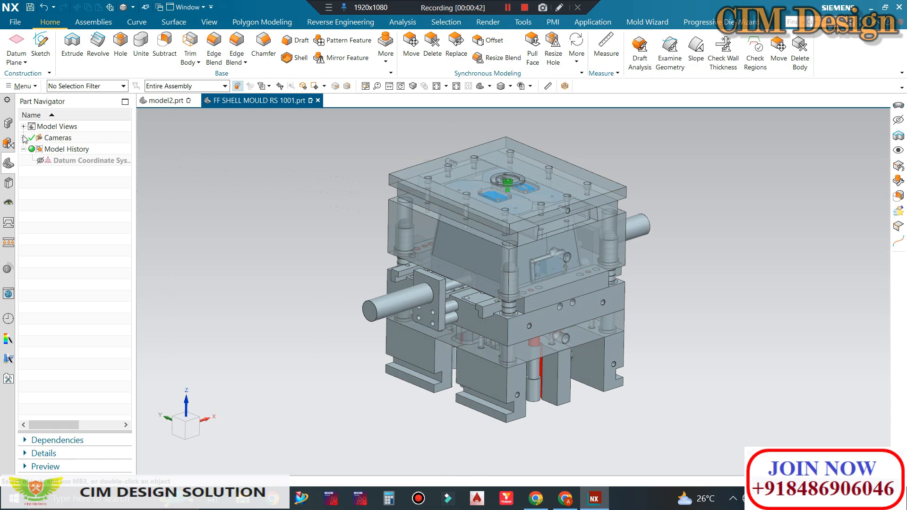
click(8, 124)
middle_drag(447, 239, 421, 234)
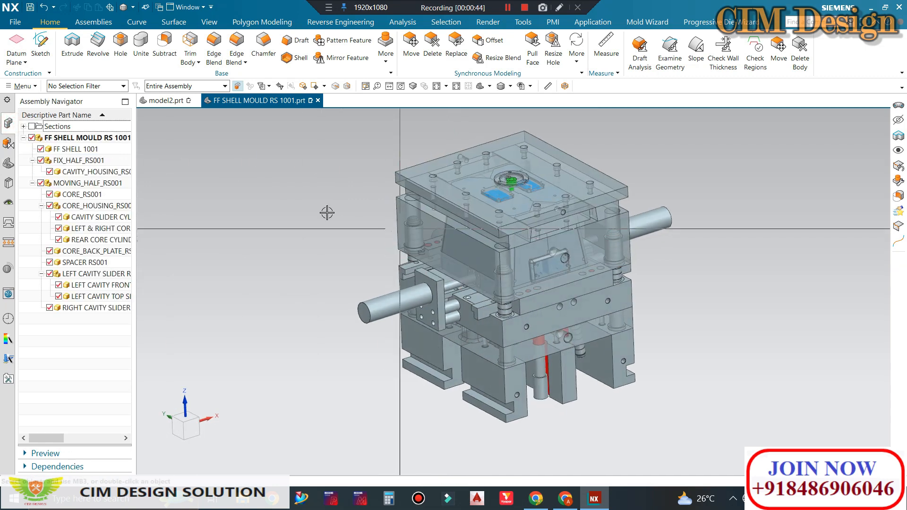
Hide FIX_HALF_RS001 and the left cavity slider subassembly to expose the helmet shell inside the mould
click(41, 161)
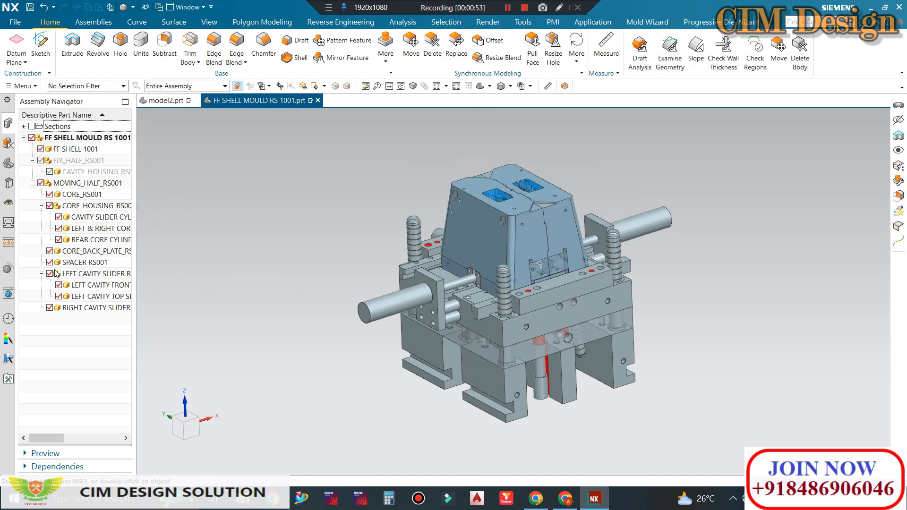
middle_drag(552, 231, 498, 249)
scroll(498, 249, up, 10)
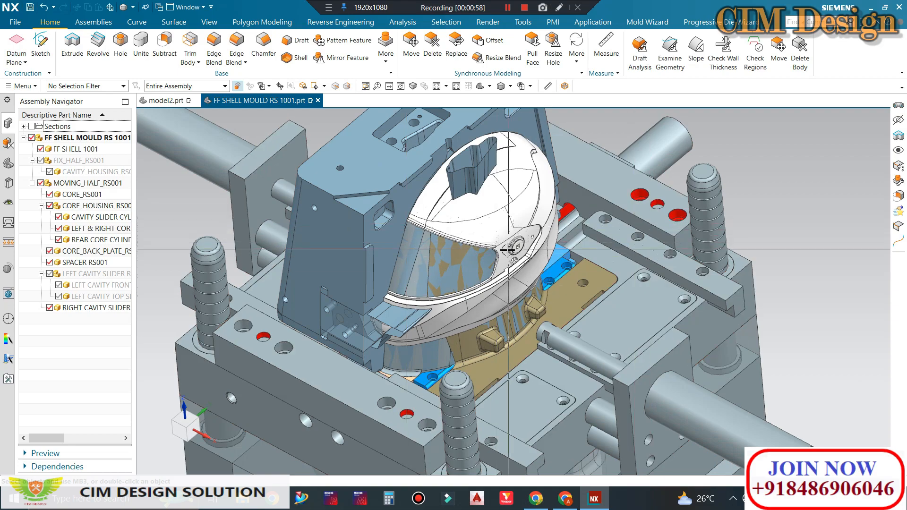
Examine the opened mould around the helmet shell, including the remaining cavity slider and the chin area
middle_drag(634, 230, 414, 307)
scroll(448, 165, up, 5)
scroll(414, 307, down, 5)
scroll(414, 307, up, 5)
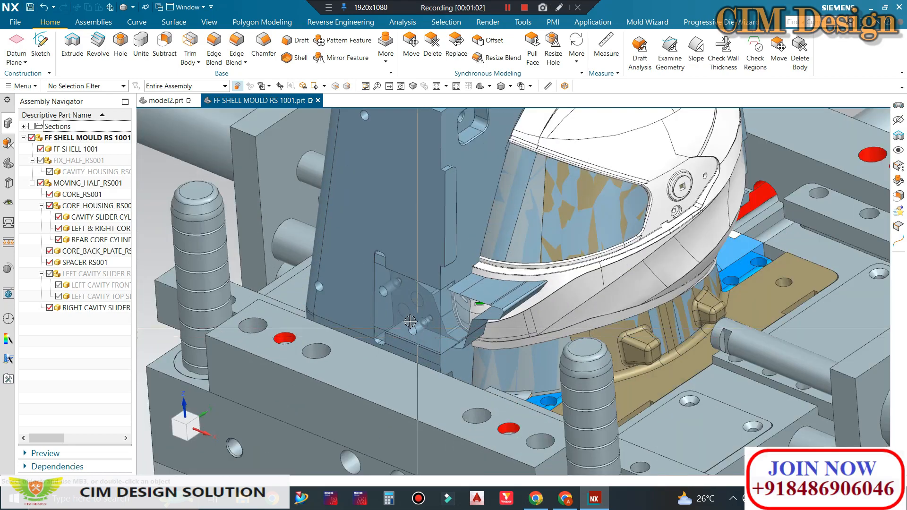
scroll(462, 294, down, 3)
middle_drag(462, 294, 534, 285)
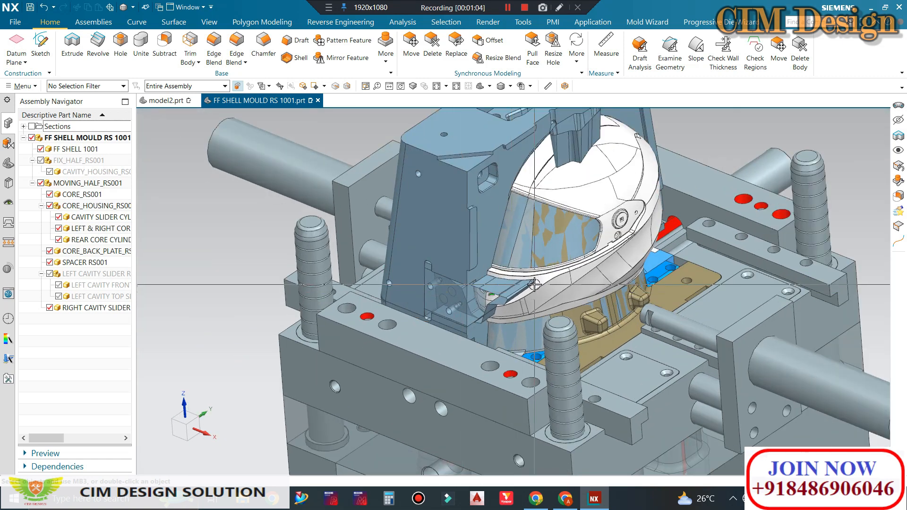
scroll(558, 265, down, 5)
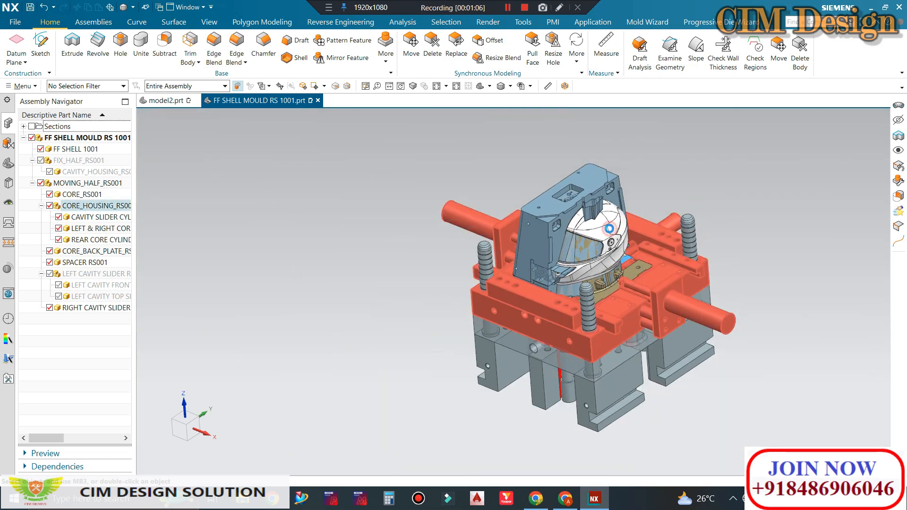
Hide all remaining mould components so that the FF SHELL 1001 helmet and its sheets are isolated
key(ctrl+b)
click(607, 230)
click(293, 75)
middle_click(344, 129)
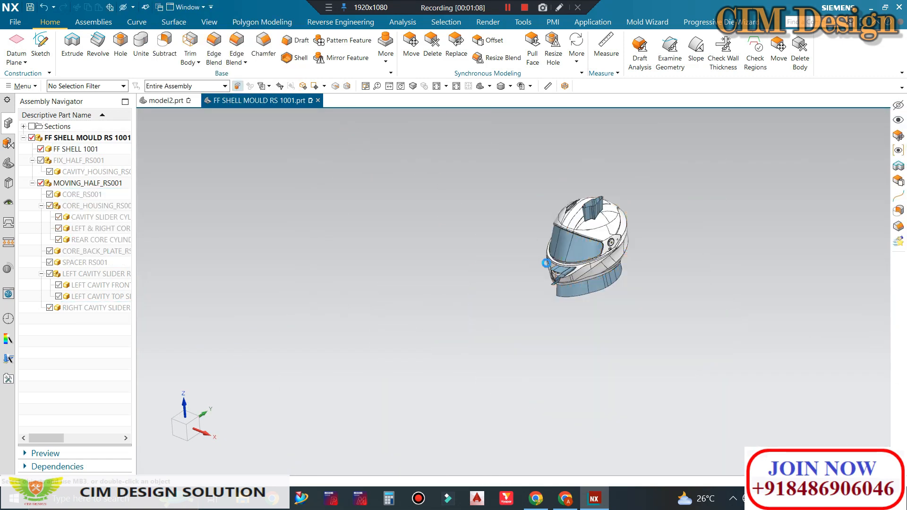
scroll(578, 274, up, 4)
mouse_move(580, 271)
middle_down()
mouse_move(595, 253)
mouse_move(594, 268)
middle_up()
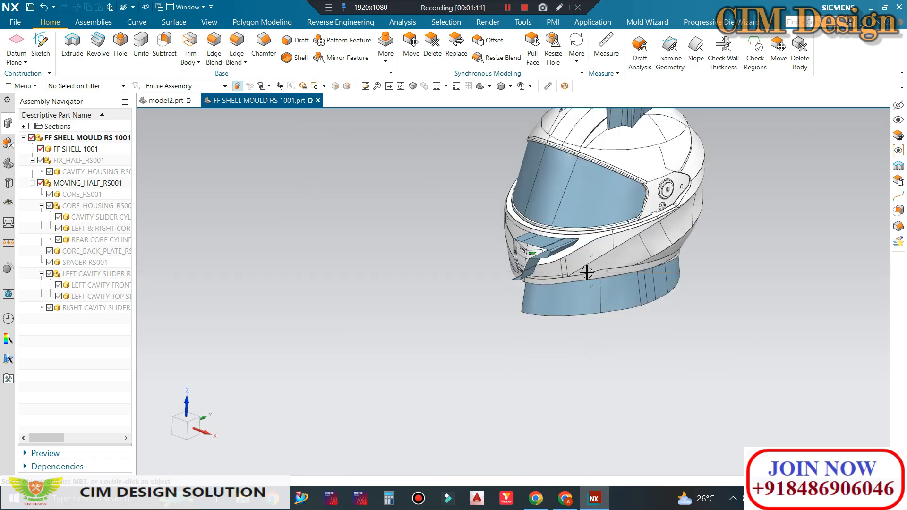
Hide all sheet bodies in the mould assembly
key(ctrl+shift+k)
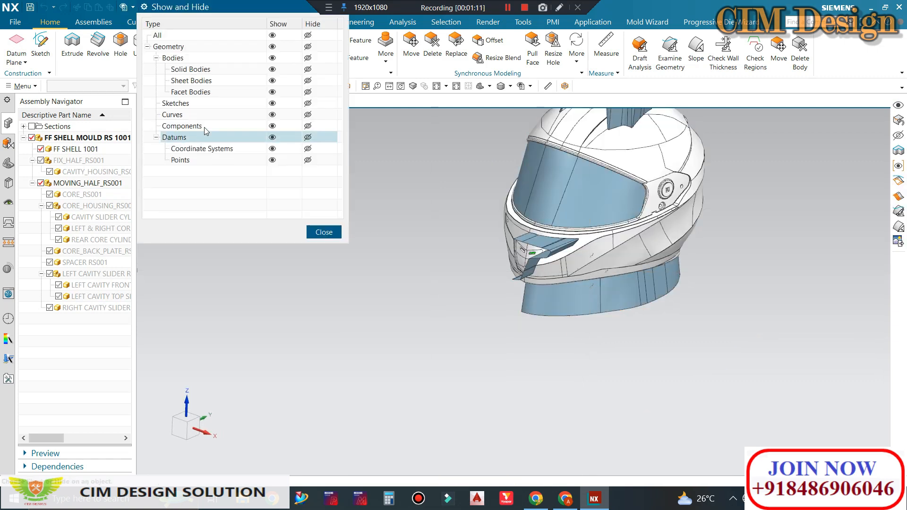
click(307, 80)
click(325, 232)
Examine the isolated FF SHELL 1001 helmet, including the chin vent slots, visor opening and side details
scroll(501, 264, down, 8)
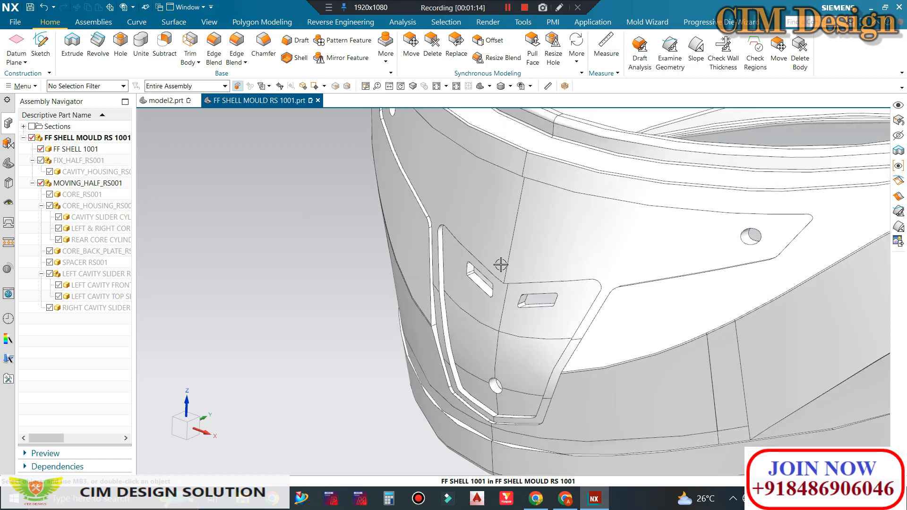
scroll(530, 287, up, 3)
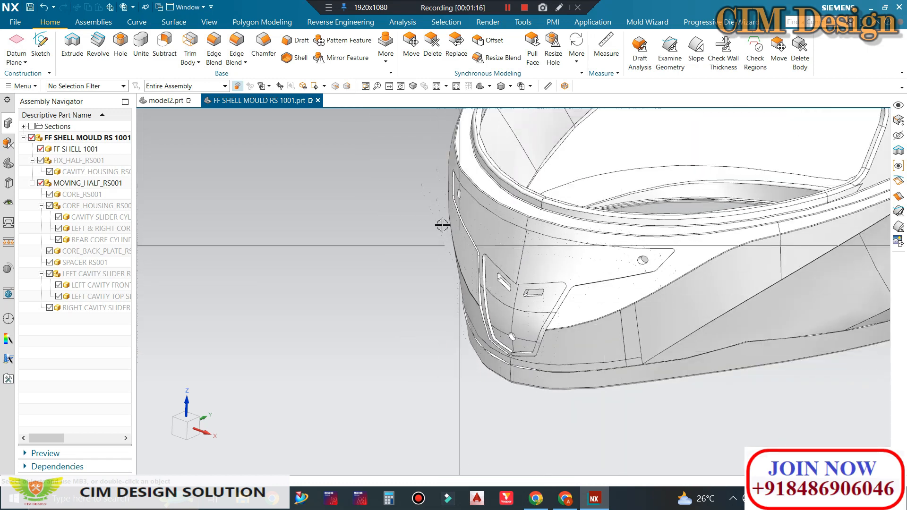
scroll(442, 226, up, 5)
scroll(516, 331, down, 3)
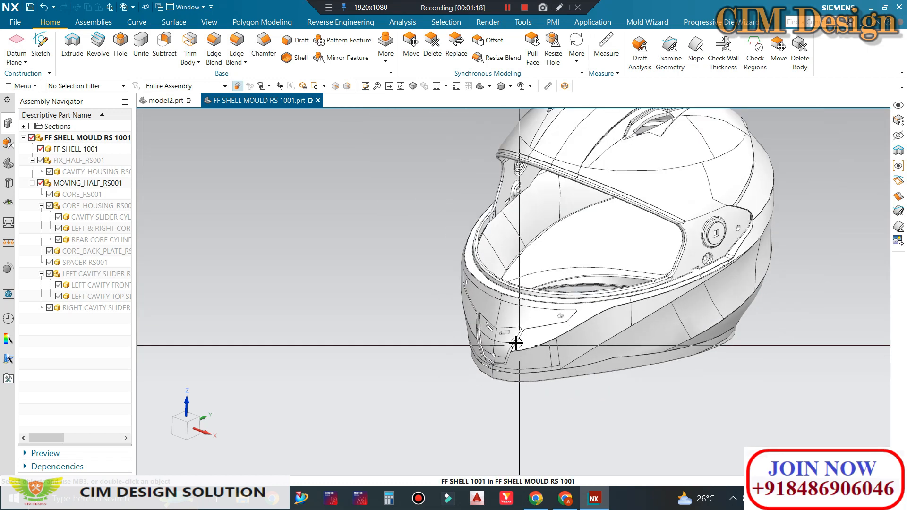
scroll(515, 344, up, 1)
middle_drag(493, 246, 460, 203)
scroll(460, 201, down, 5)
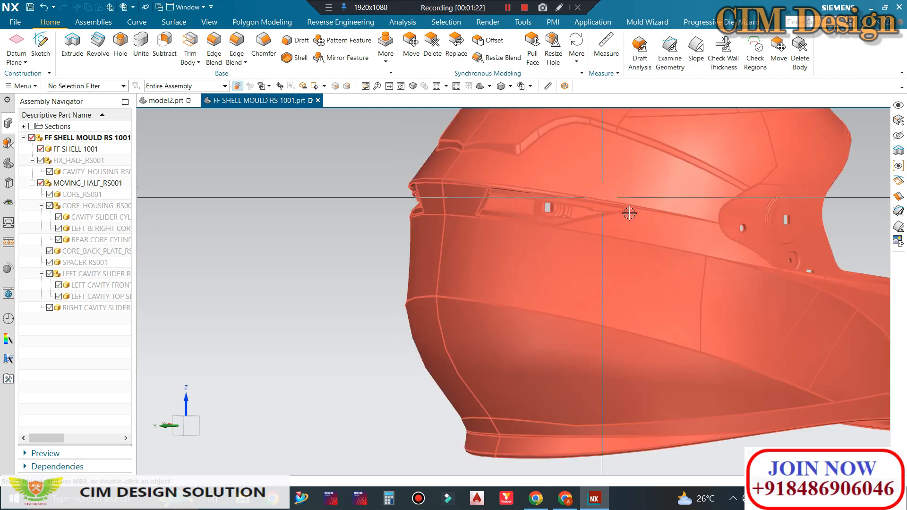
scroll(414, 218, up, 5)
middle_drag(496, 233, 541, 254)
Switch to model2.prt and examine the helmet shell's visor opening, chin vents and side details
click(159, 101)
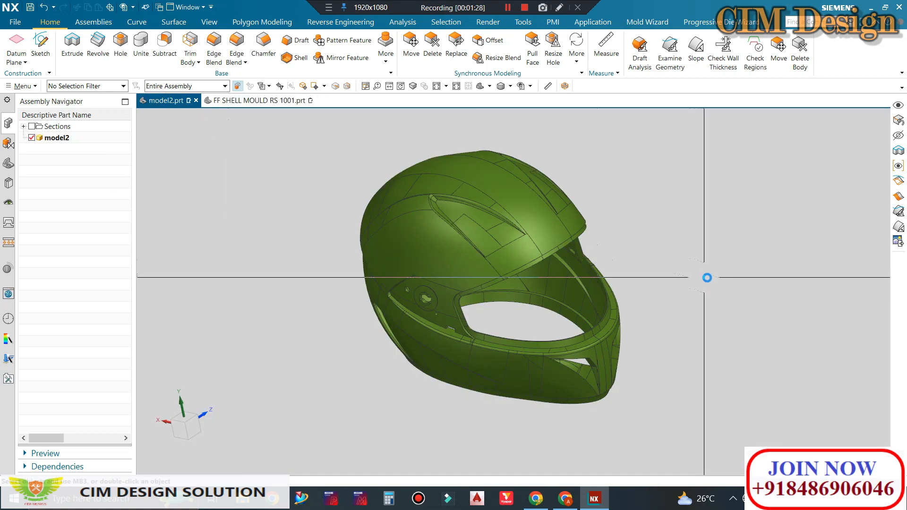
middle_drag(707, 275, 639, 271)
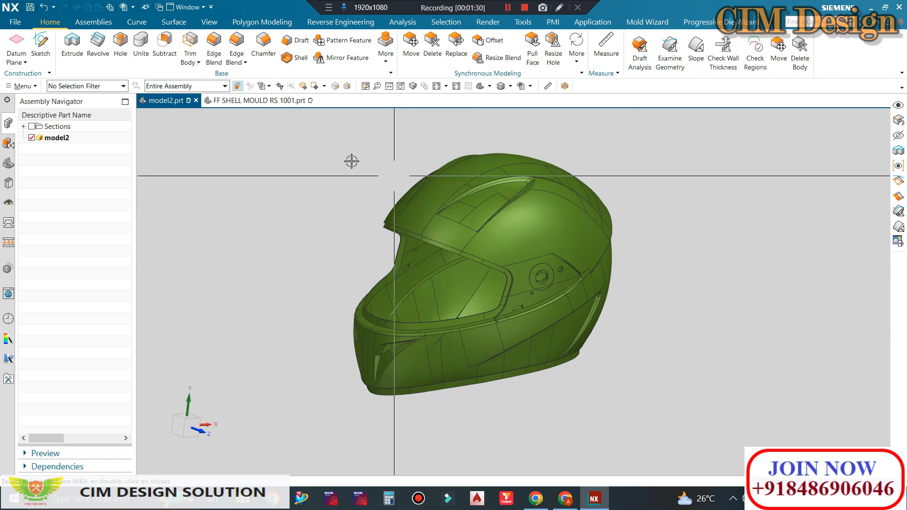
middle_drag(653, 237, 682, 247)
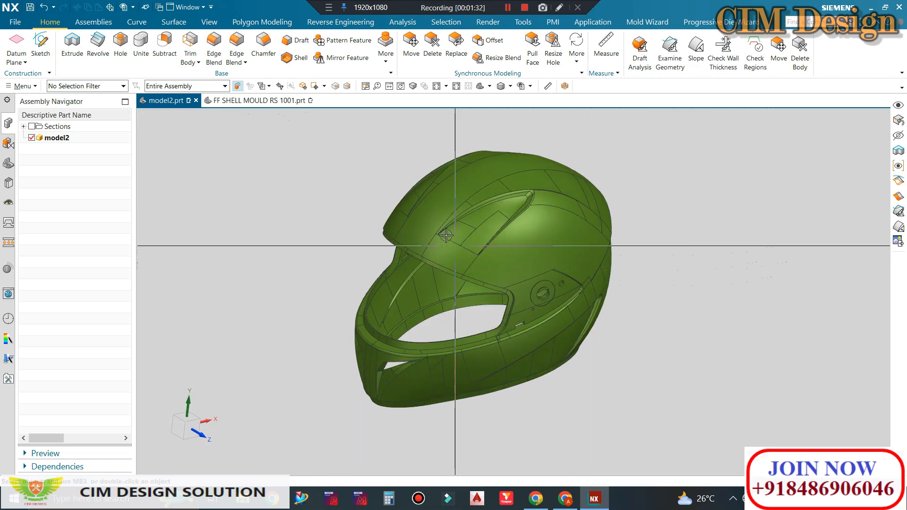
scroll(446, 235, up, 2)
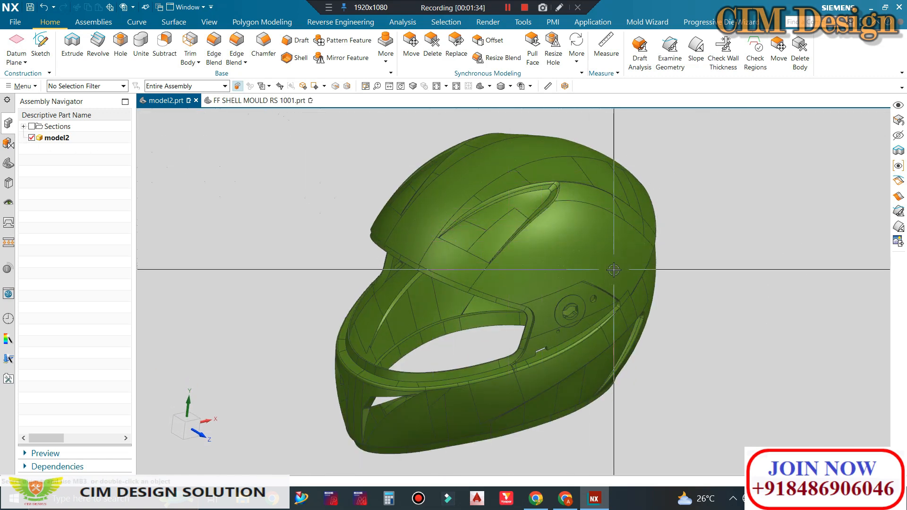
middle_drag(600, 231, 560, 214)
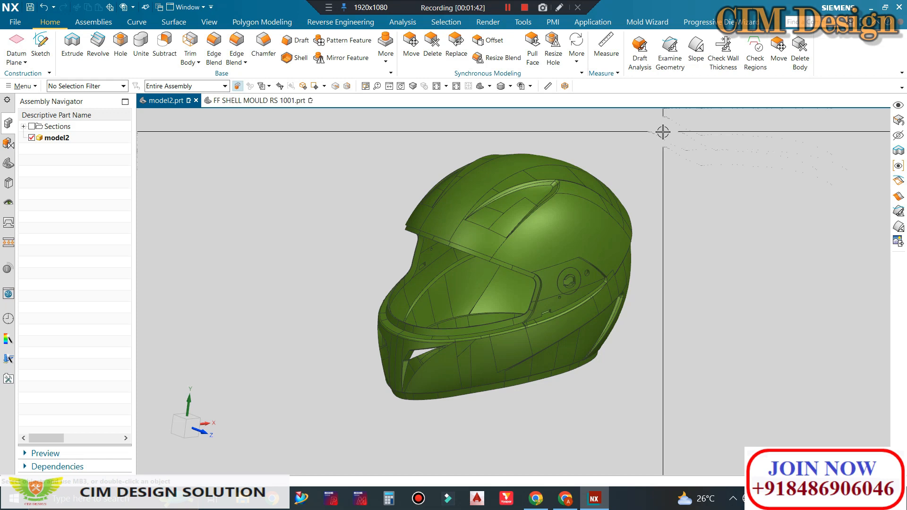
scroll(581, 305, up, 2)
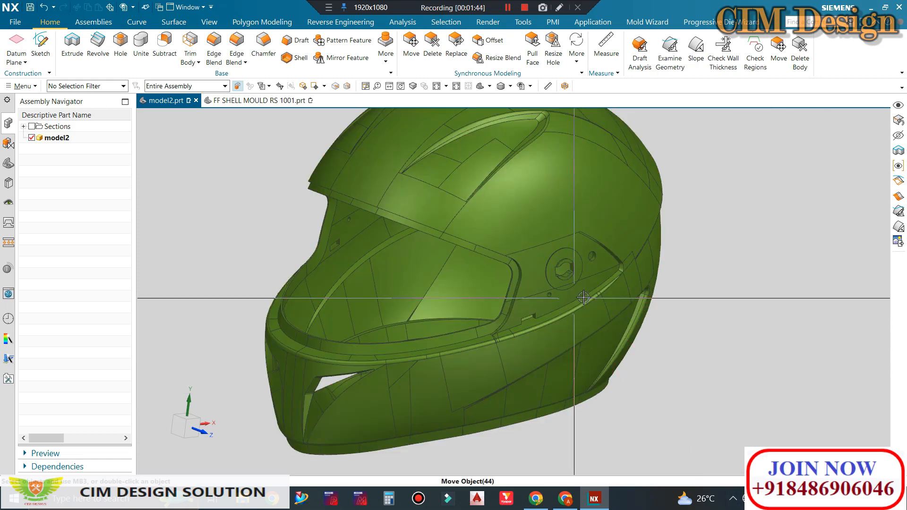
scroll(593, 284, down, 3)
scroll(621, 236, up, 3)
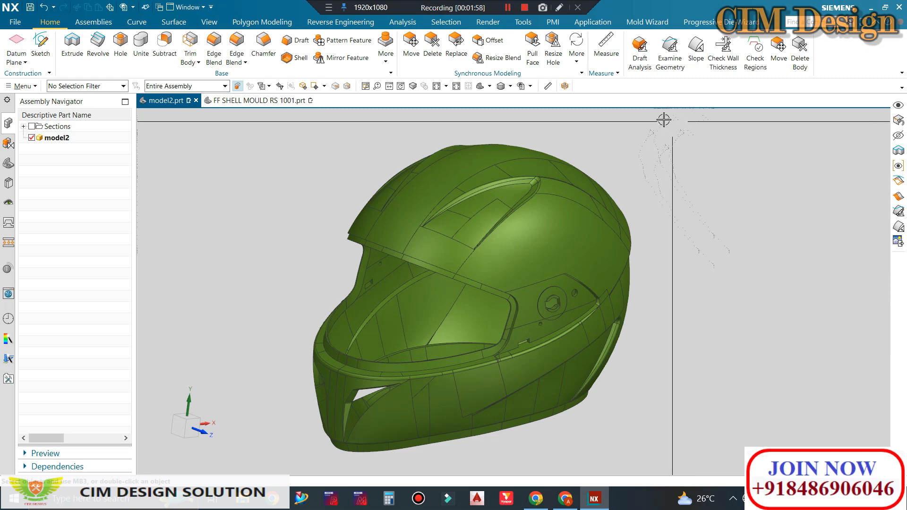
scroll(611, 164, down, 1)
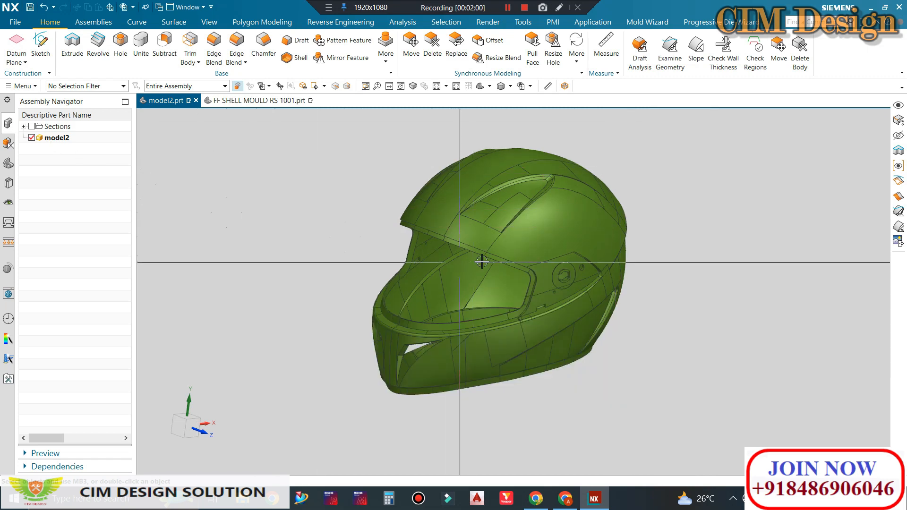
scroll(563, 255, up, 1)
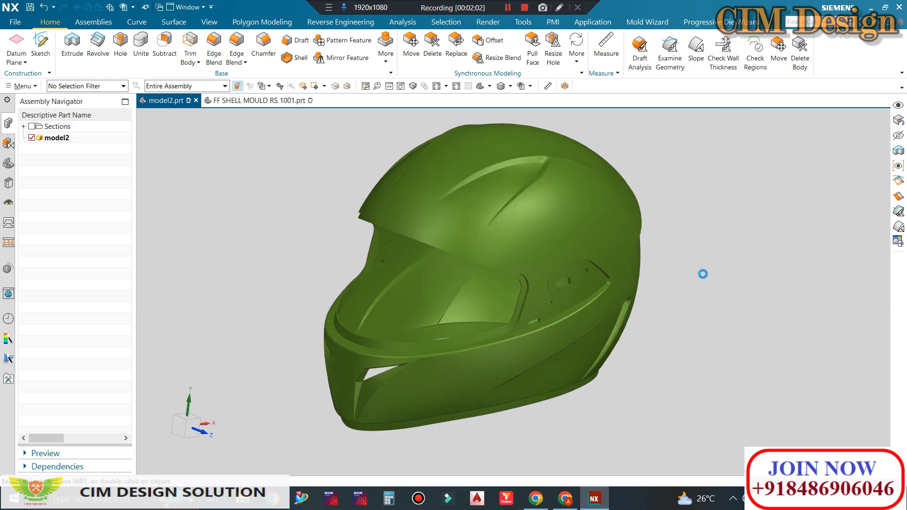
Examine the crown vents and front opening of the model2 helmet shell from above and from the side
middle_drag(702, 271, 634, 285)
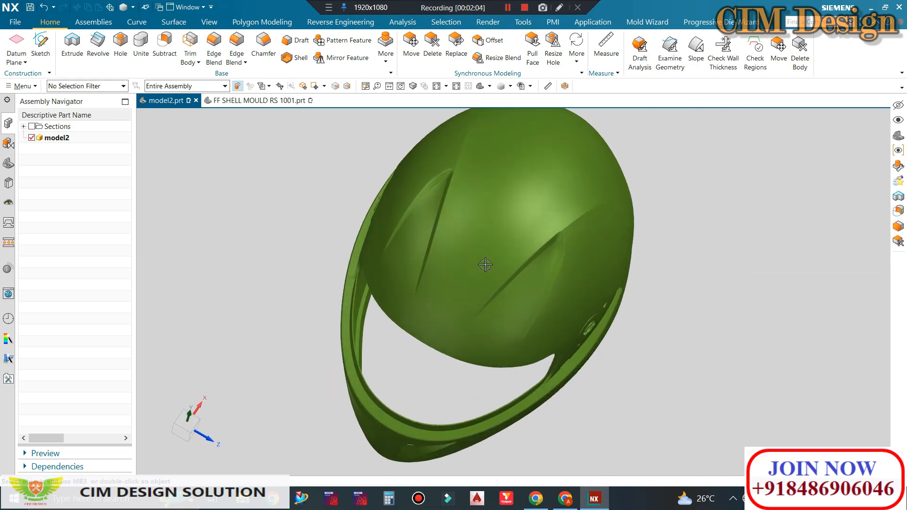
scroll(472, 227, up, 2)
middle_drag(471, 226, 434, 193)
scroll(454, 226, down, 2)
middle_drag(497, 188, 556, 355)
scroll(571, 353, up, 3)
scroll(661, 338, down, 1)
middle_drag(676, 339, 562, 305)
scroll(449, 271, up, 3)
scroll(463, 269, down, 3)
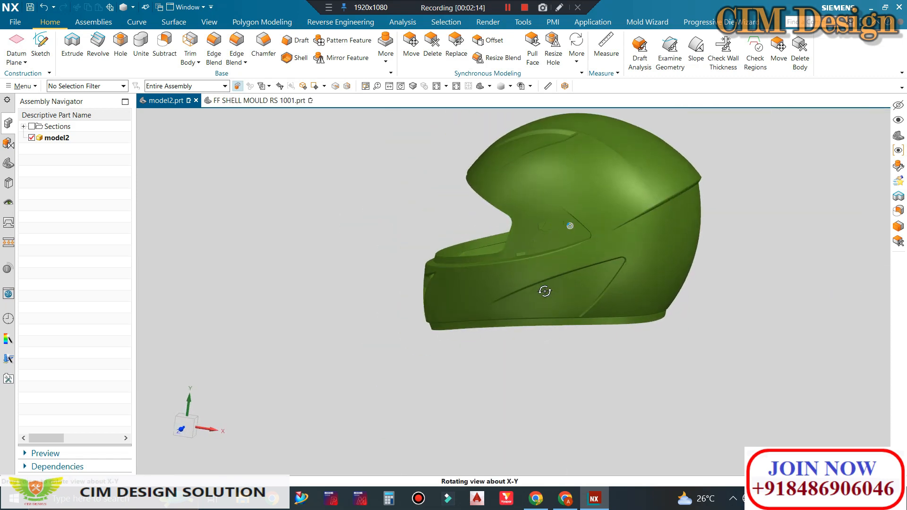
Inspect the visor pivot recess, side grooves and lower rim of the helmet shell close up
scroll(603, 245, up, 5)
middle_drag(610, 285, 562, 250)
scroll(638, 250, down, 5)
scroll(523, 215, up, 4)
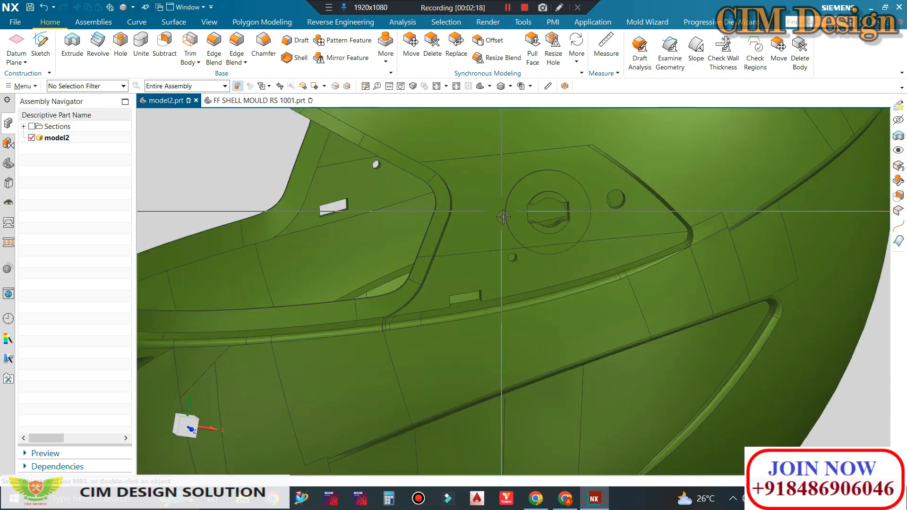
scroll(543, 229, down, 4)
scroll(501, 264, up, 2)
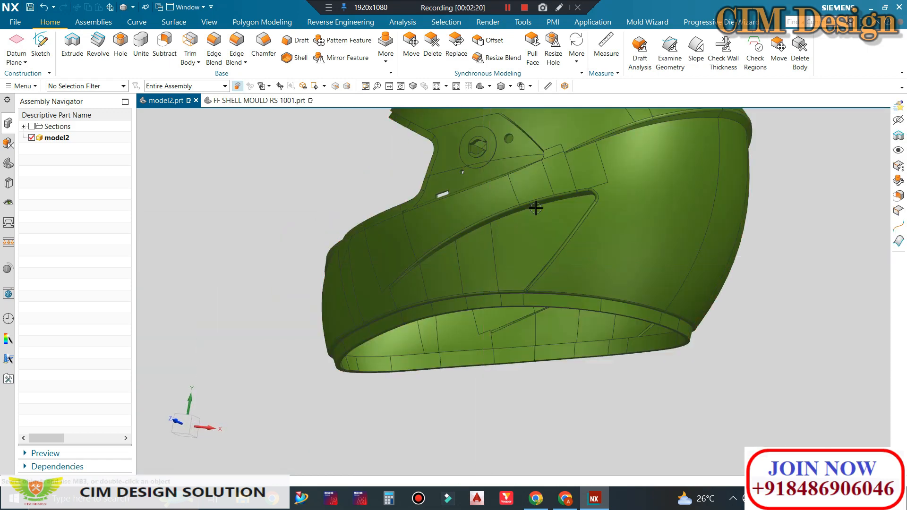
scroll(536, 270, down, 2)
middle_drag(537, 270, 564, 274)
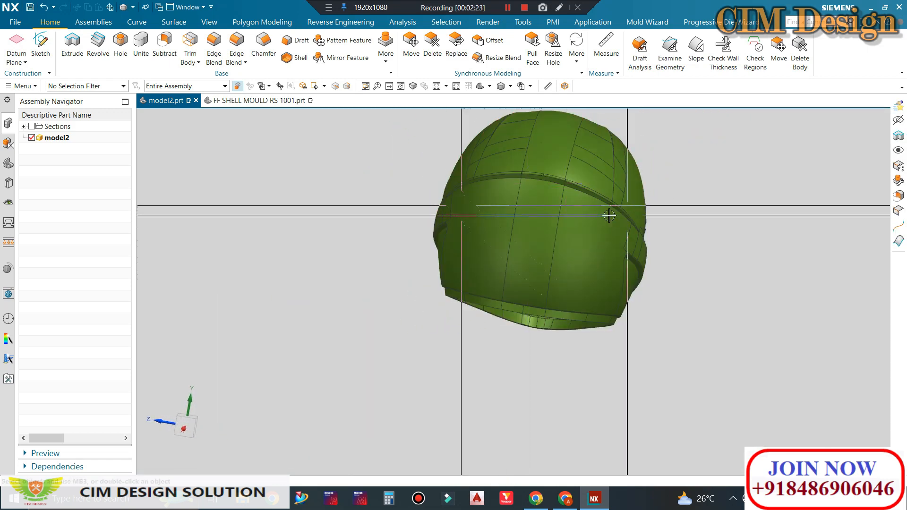
Examine the helmet shell from the rear, the opposite side and the front
middle_drag(609, 216, 550, 210)
middle_drag(464, 168, 460, 153)
scroll(428, 177, up, 2)
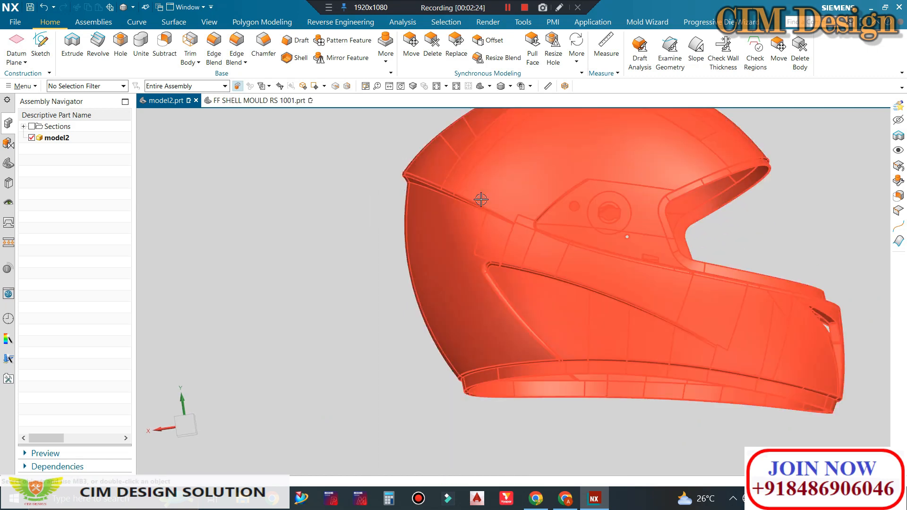
scroll(439, 234, down, 2)
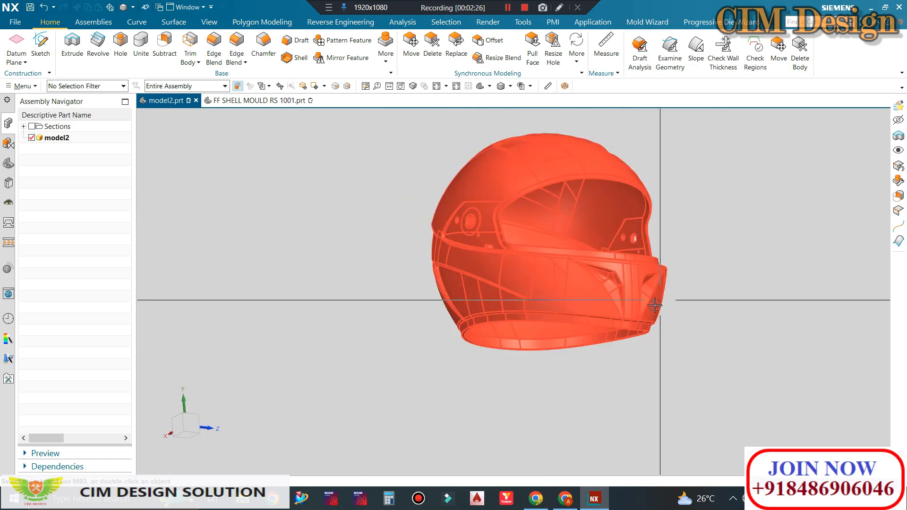
middle_drag(606, 212, 586, 313)
scroll(590, 267, up, 2)
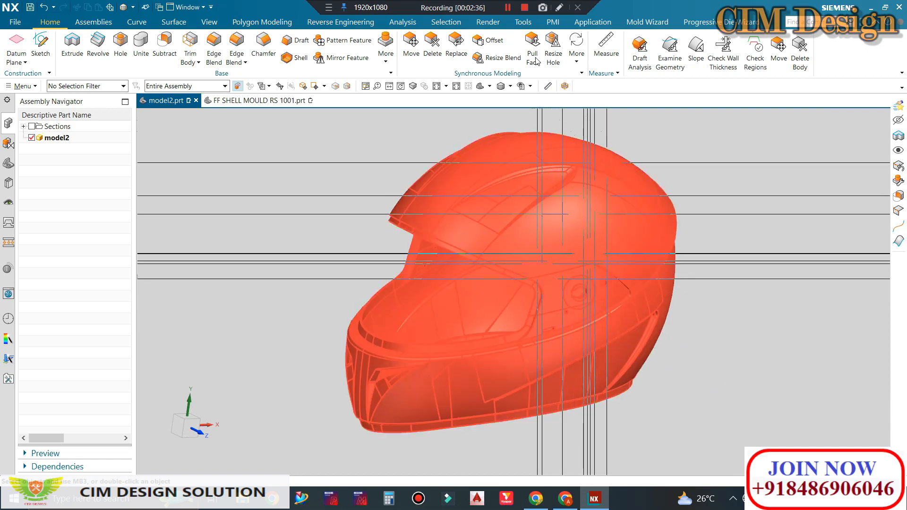
Set up a fringe Slope Analysis on all faces of the helmet shell with a reference vector
click(507, 7)
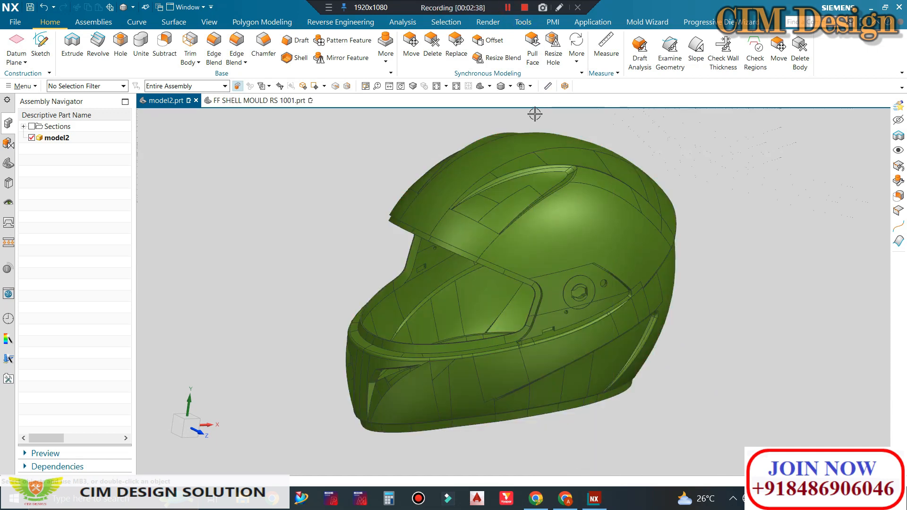
middle_drag(535, 114, 660, 216)
scroll(690, 236, down, 1)
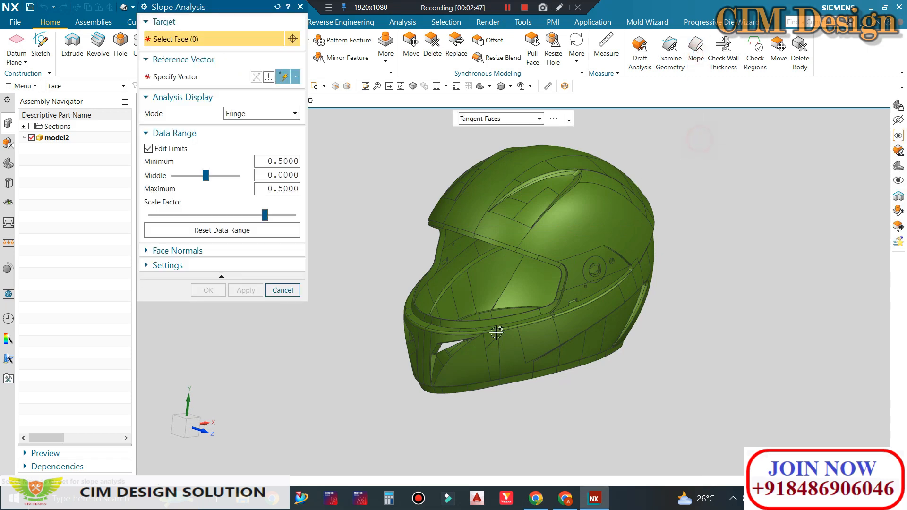
drag(496, 333, 371, 430)
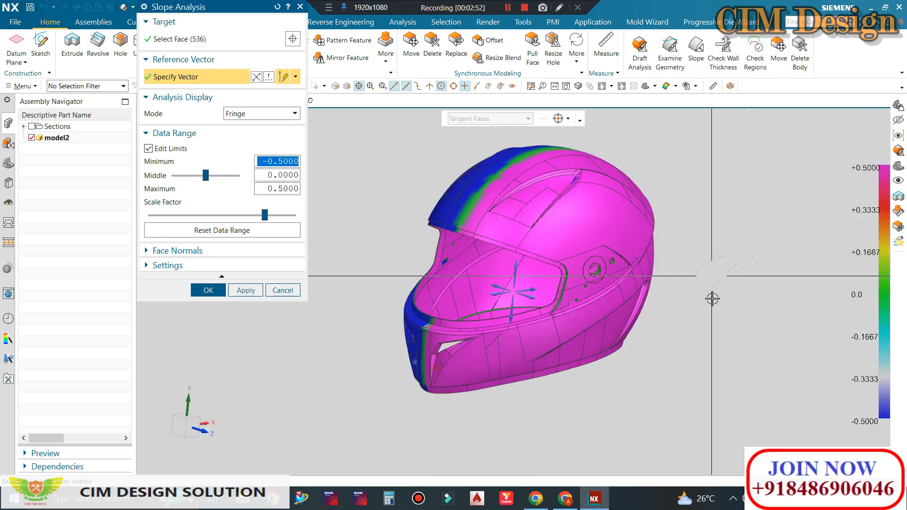
Examine the slope fringe colours on the helmet's side, crown and inner underside, and close the Slope Analysis
mouse_move(689, 297)
middle_down()
mouse_move(704, 313)
mouse_move(688, 300)
middle_up()
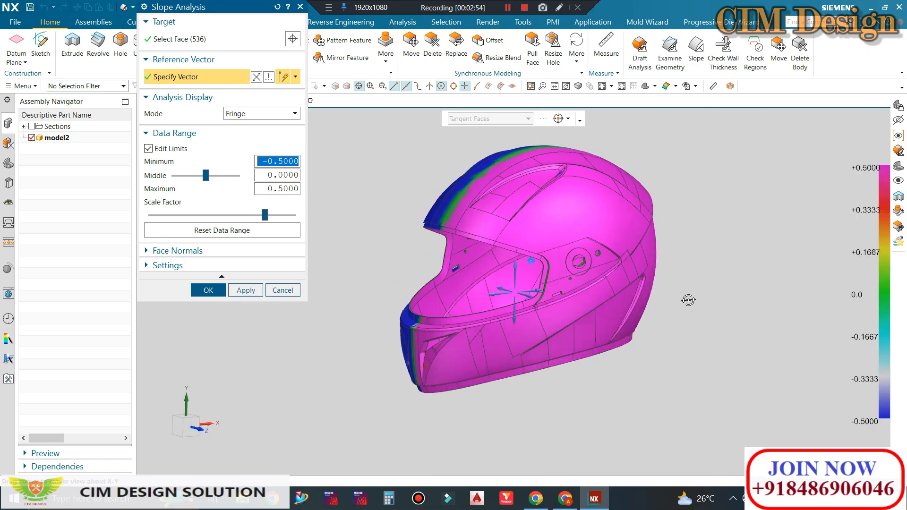
scroll(611, 253, up, 5)
scroll(611, 253, down, 5)
middle_drag(611, 254, 684, 250)
scroll(508, 203, down, 4)
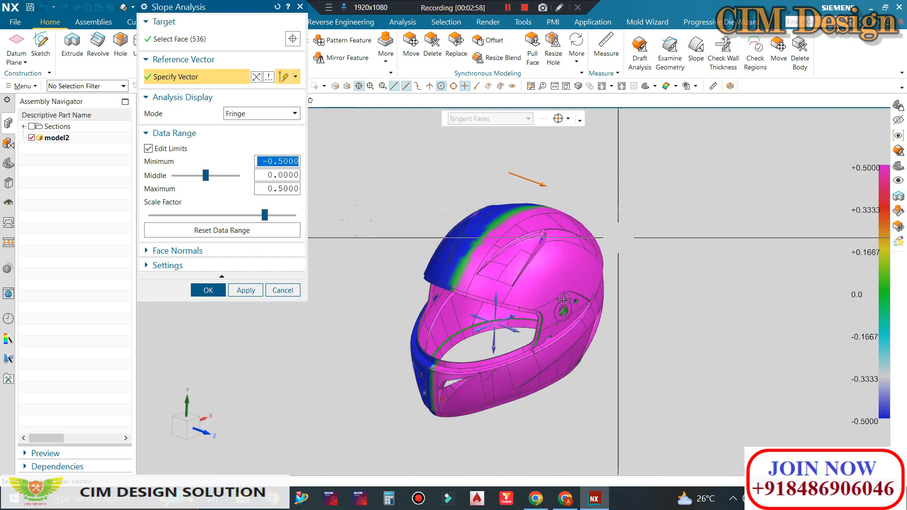
middle_drag(617, 280, 569, 211)
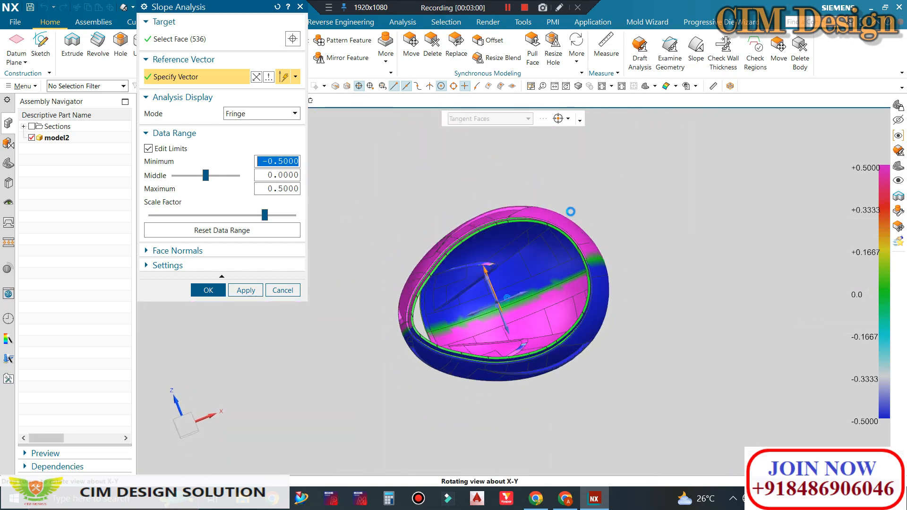
click(276, 291)
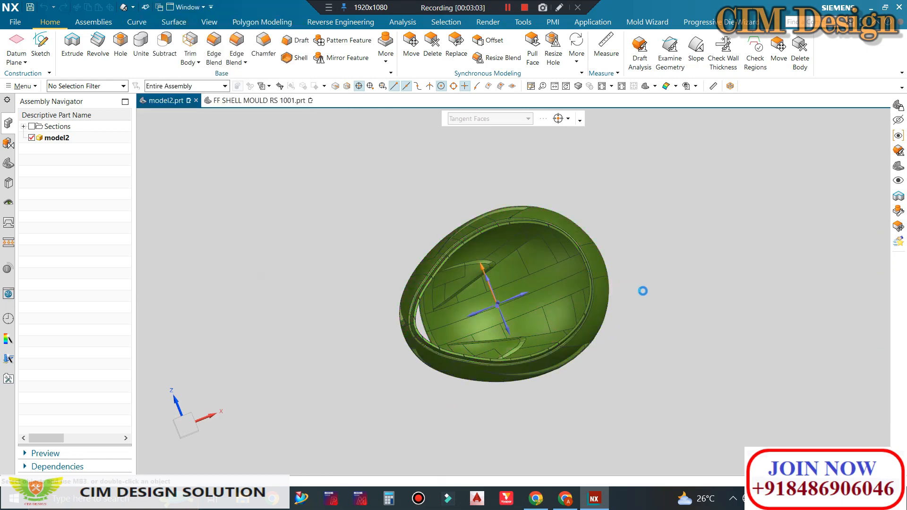
Examine the helmet shell's interior from below, plus its side, visor opening and chin from outside
scroll(504, 238, up, 3)
middle_drag(504, 238, 547, 244)
scroll(574, 265, down, 3)
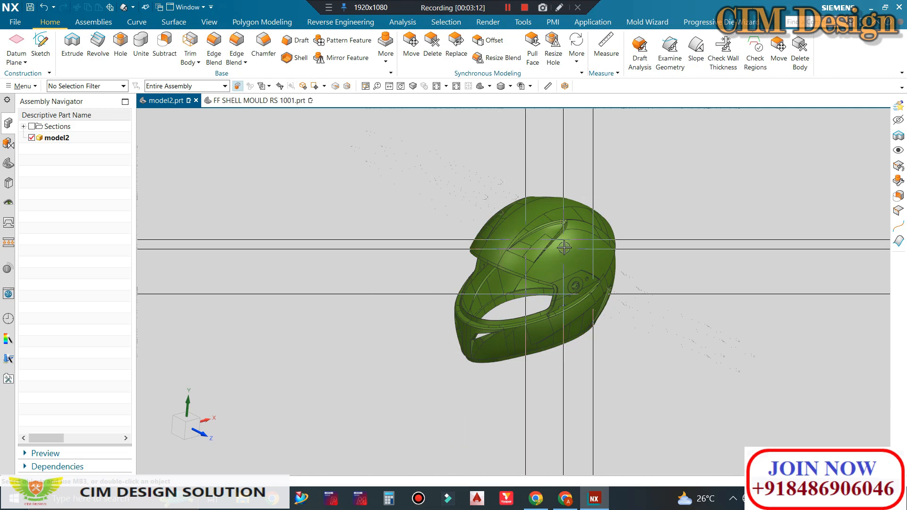
middle_drag(775, 158, 640, 309)
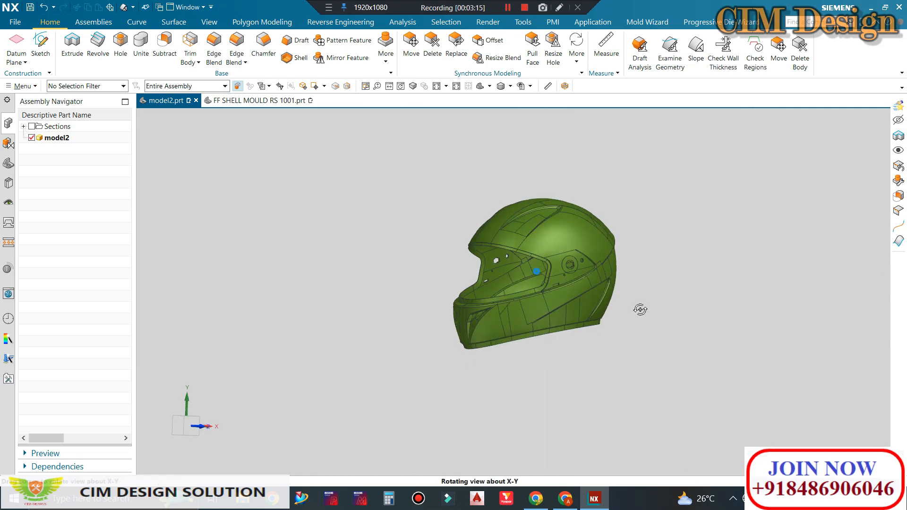
middle_drag(683, 234, 681, 266)
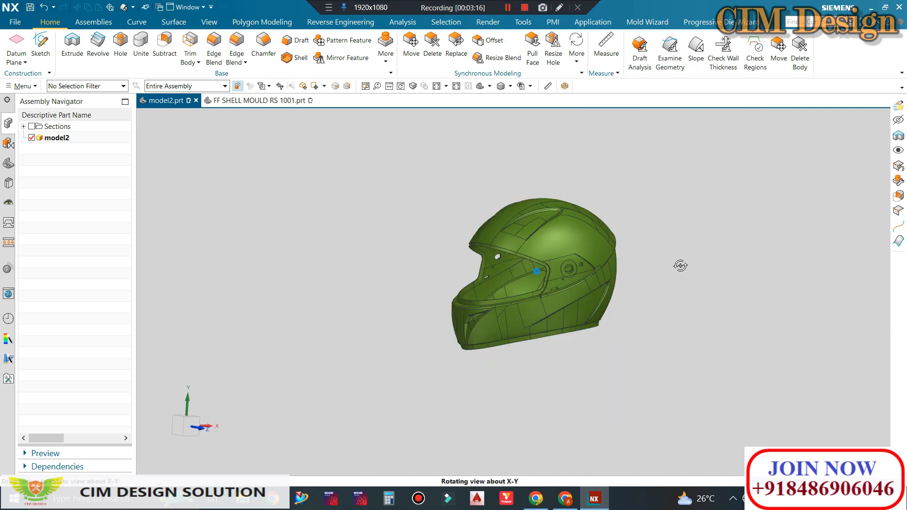
scroll(547, 307, up, 3)
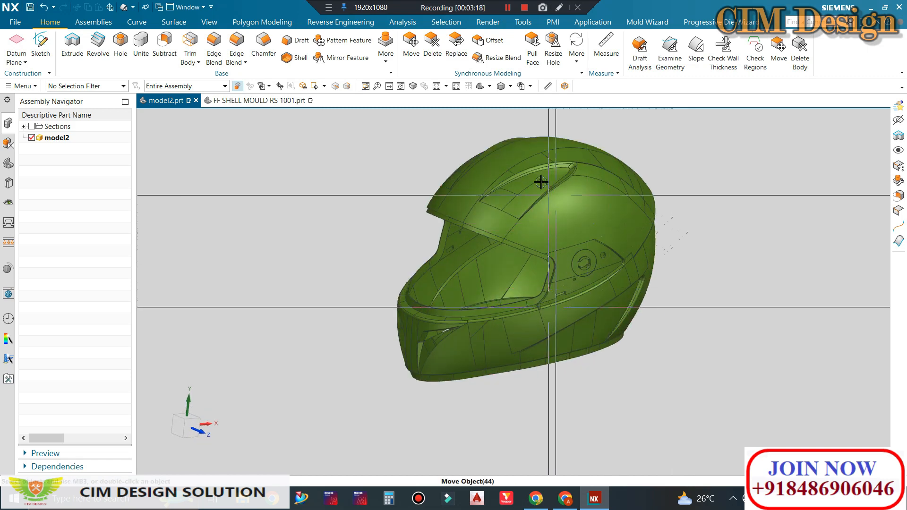
Square the view to the helmet's front and section the shell on the absolute X plane at a 9.1245 offset
middle_drag(585, 322, 714, 187)
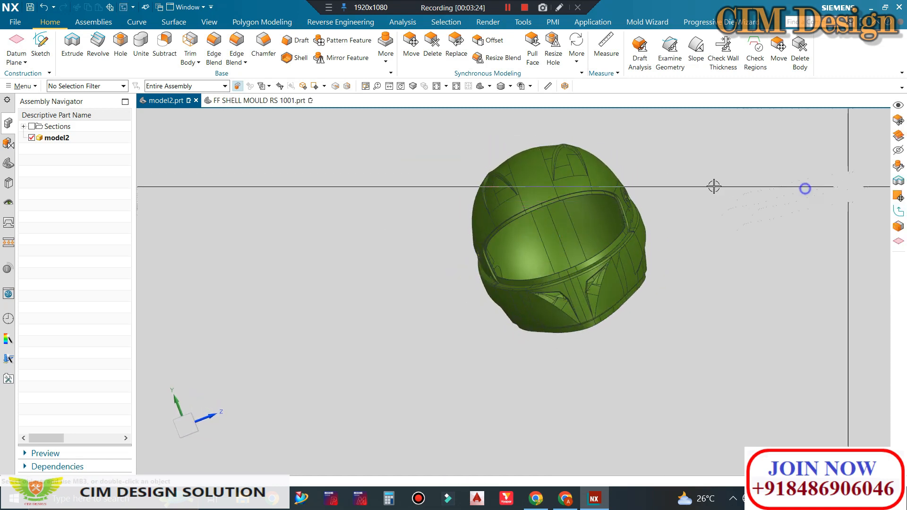
key(F8)
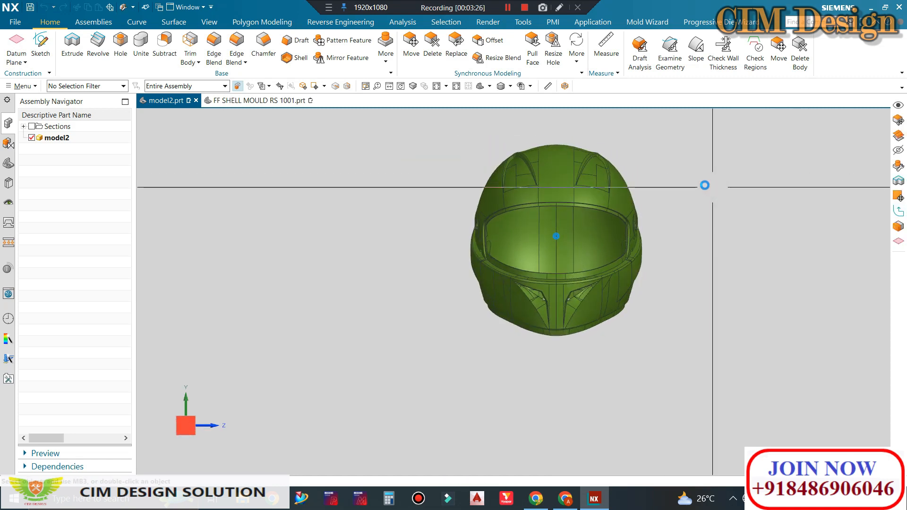
key(ctrl+h)
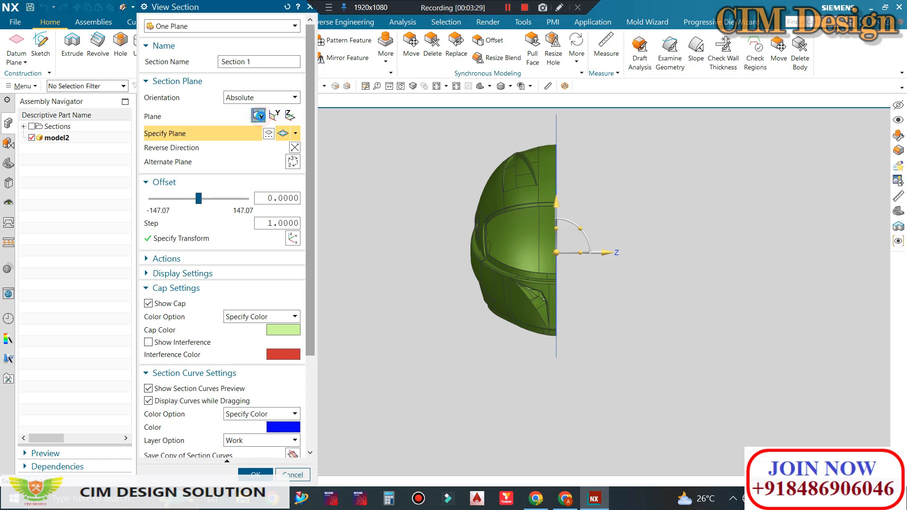
click(259, 116)
scroll(449, 249, up, 2)
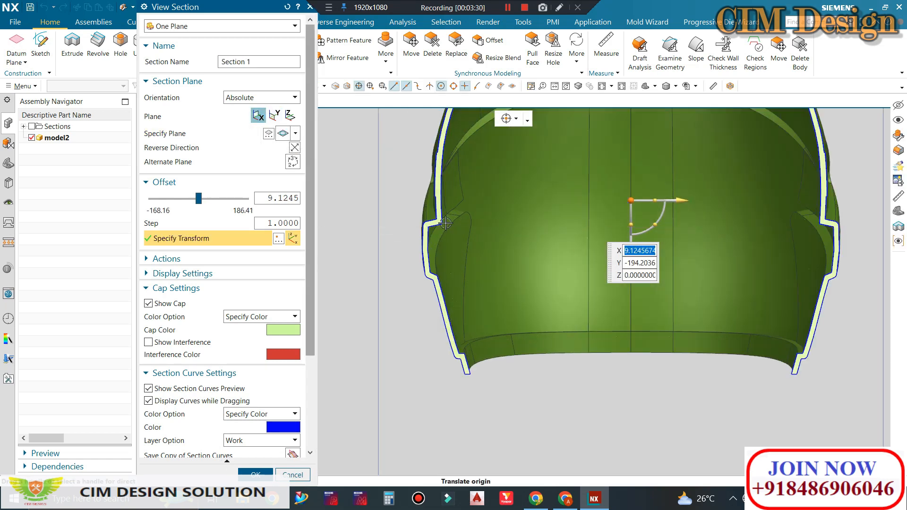
scroll(565, 261, down, 2)
middle_click(474, 240)
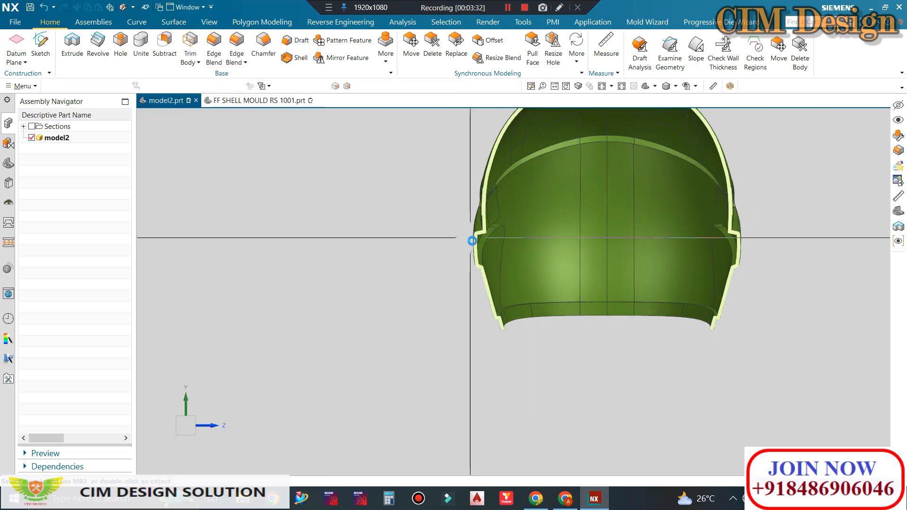
Measure the projected distance along the Z vector between an inner side edge endpoint and a point on the helmet's lower rim
scroll(488, 236, up, 3)
click(549, 86)
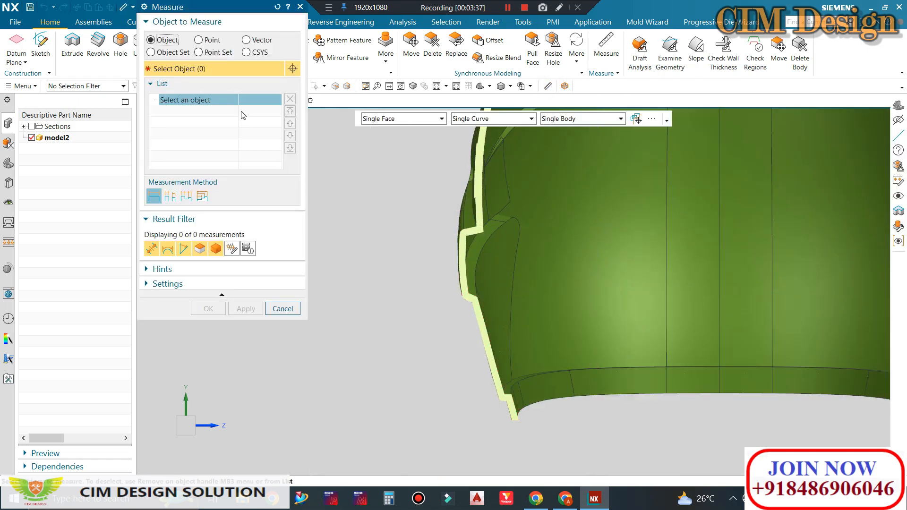
click(263, 40)
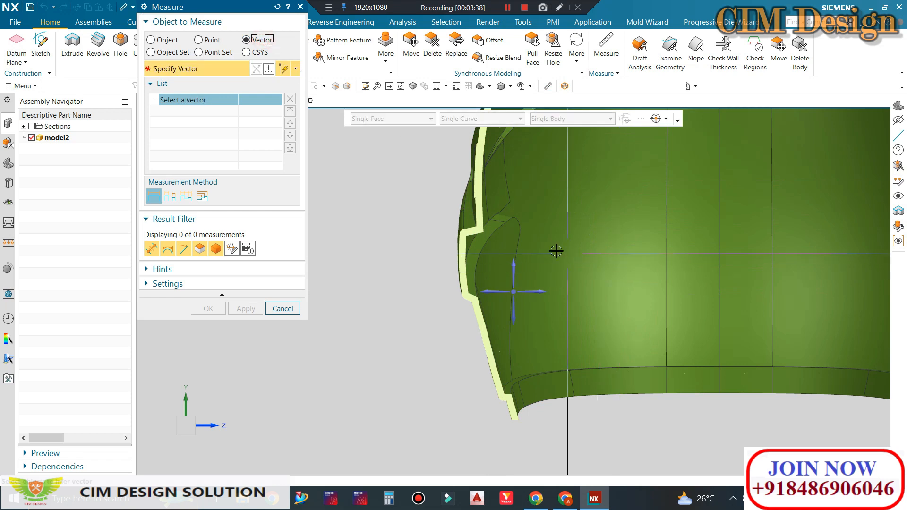
click(540, 294)
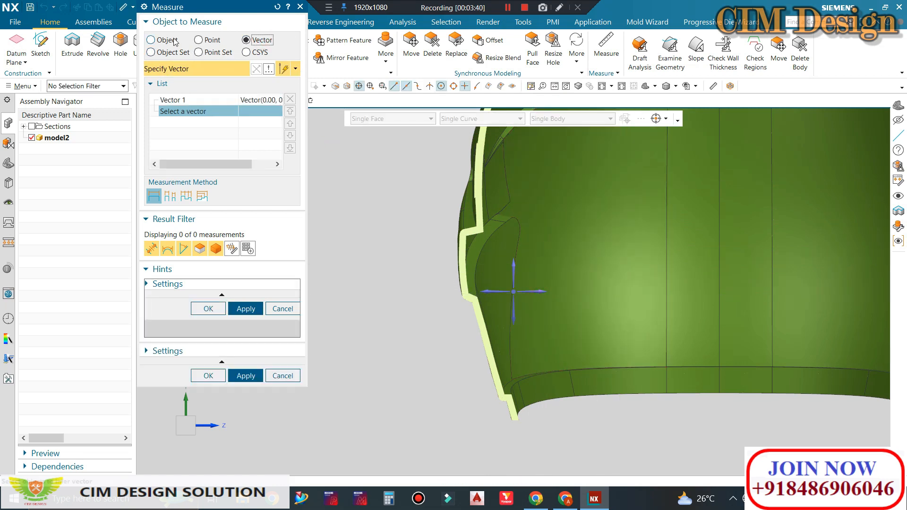
click(198, 40)
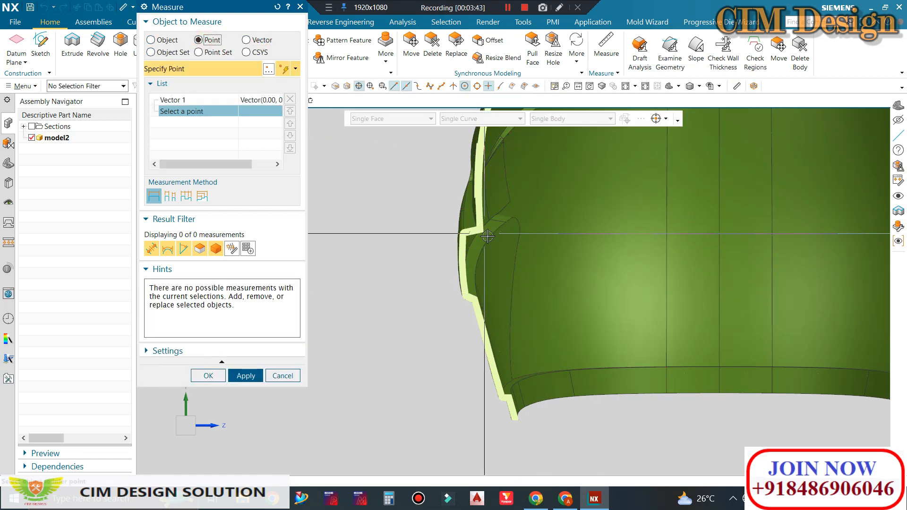
middle_drag(482, 239, 518, 227)
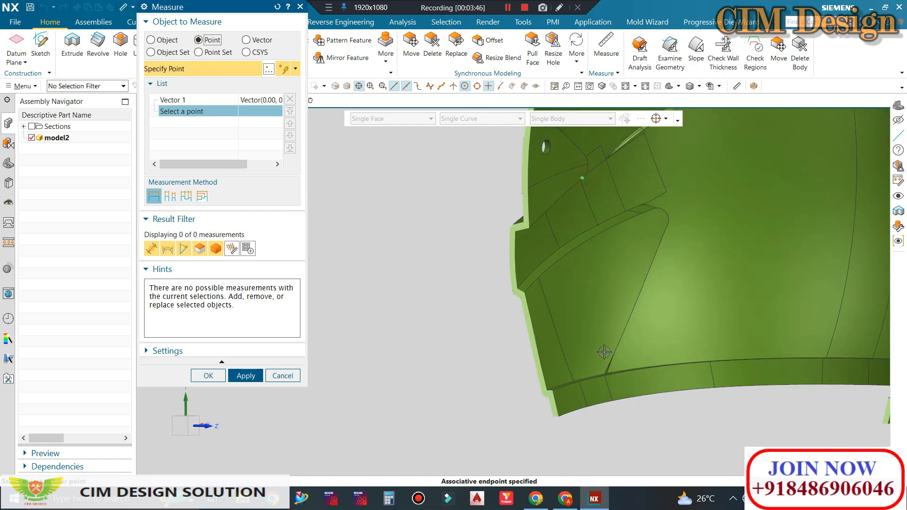
click(586, 406)
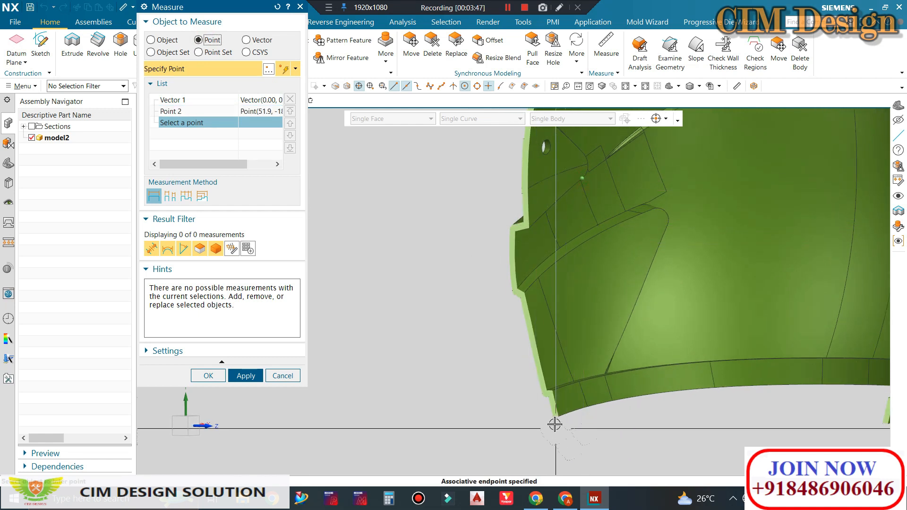
click(587, 405)
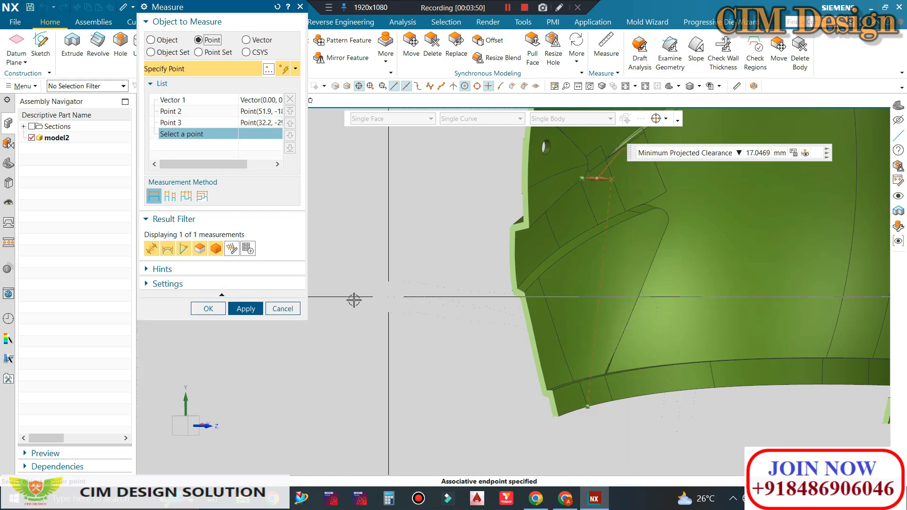
middle_drag(466, 292, 589, 409)
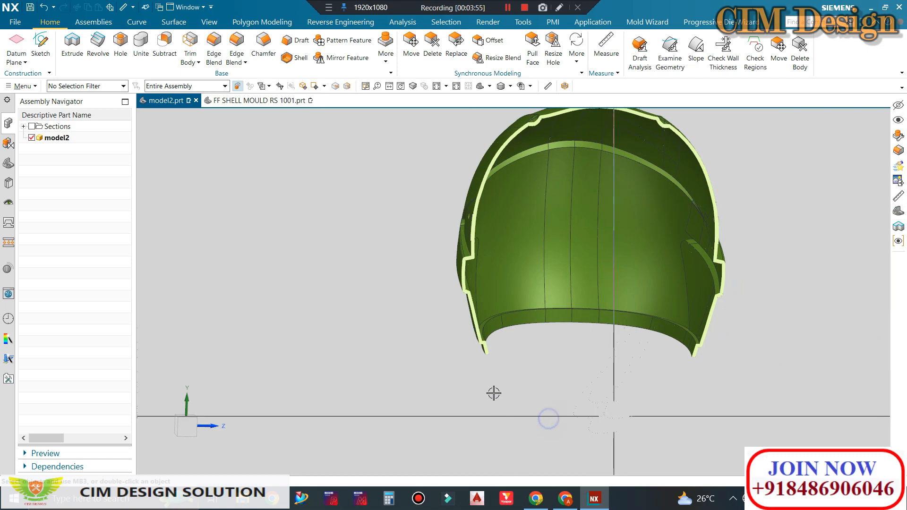
Turn off section clipping and examine the complete helmet shell from below and from the front
middle_drag(564, 225, 401, 234)
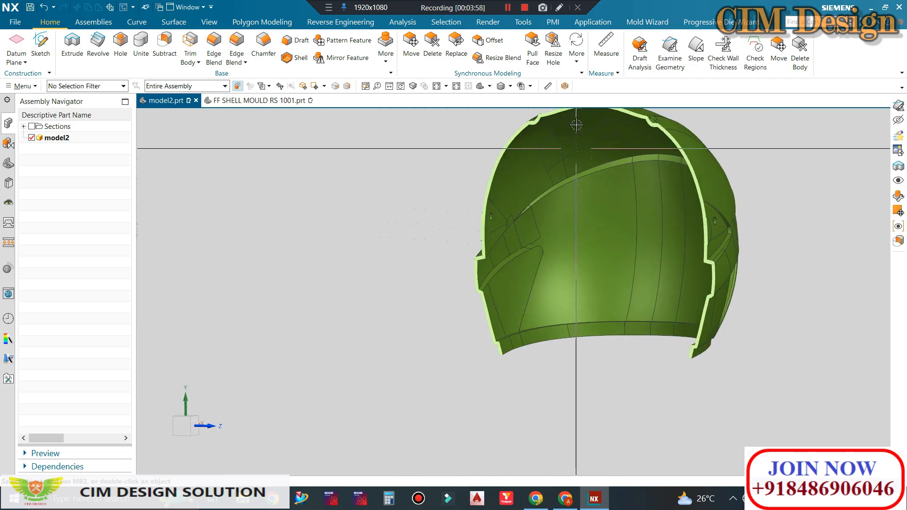
click(212, 24)
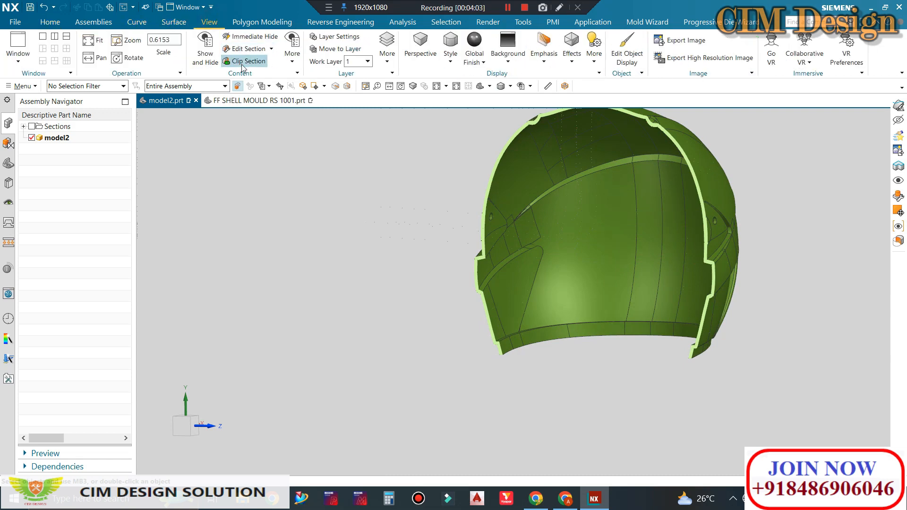
mouse_move(448, 288)
middle_down()
mouse_move(418, 259)
mouse_move(402, 221)
mouse_move(446, 286)
middle_up()
scroll(663, 352, up, 3)
scroll(662, 293, down, 6)
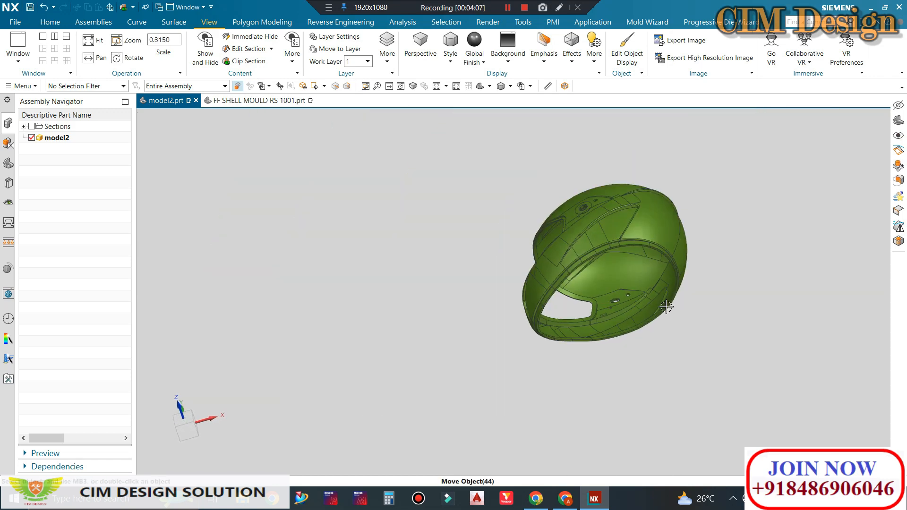
middle_drag(668, 306, 731, 296)
middle_drag(621, 324, 671, 293)
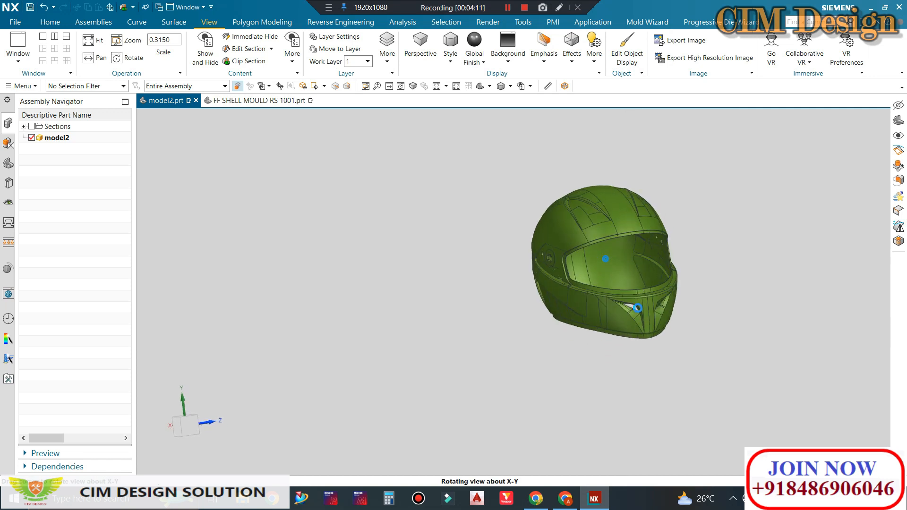
scroll(705, 276, up, 1)
Show all hidden objects in model2, including the planar surfaces surrounding and crossing the helmet
click(62, 21)
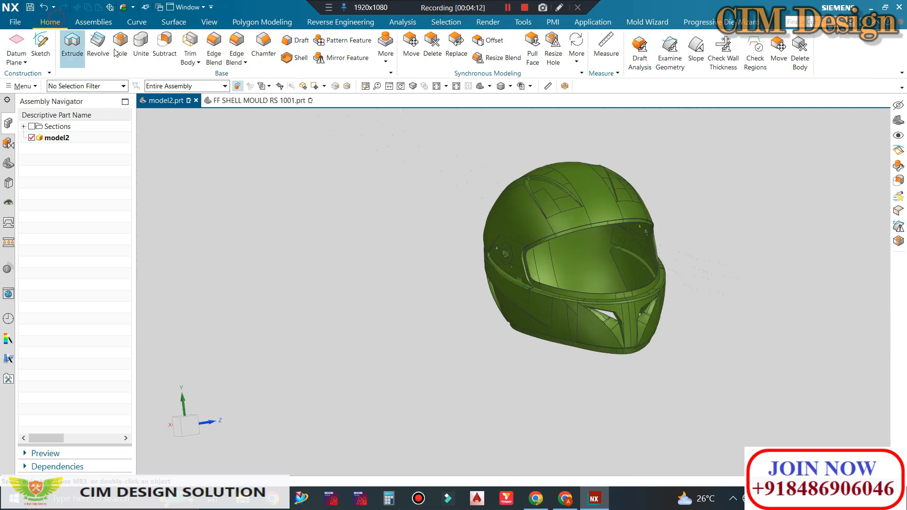
scroll(622, 277, up, 1)
scroll(407, 249, down, 2)
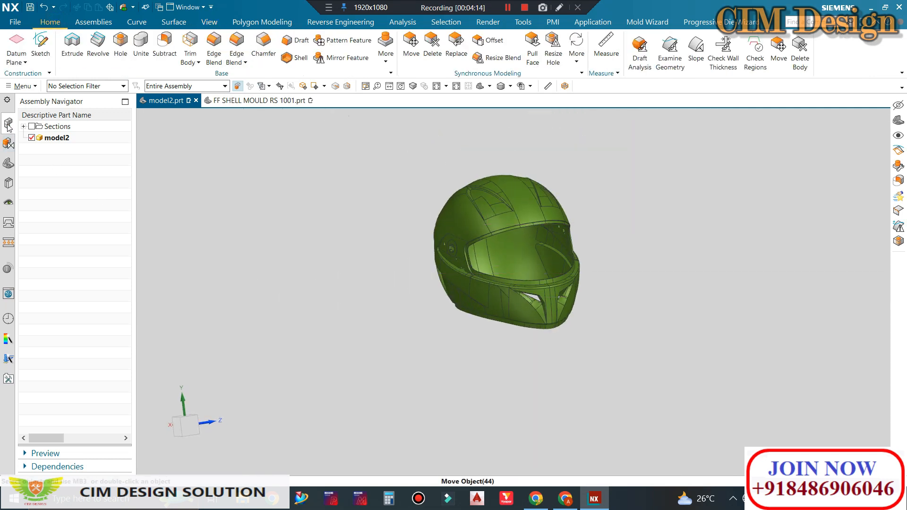
click(9, 143)
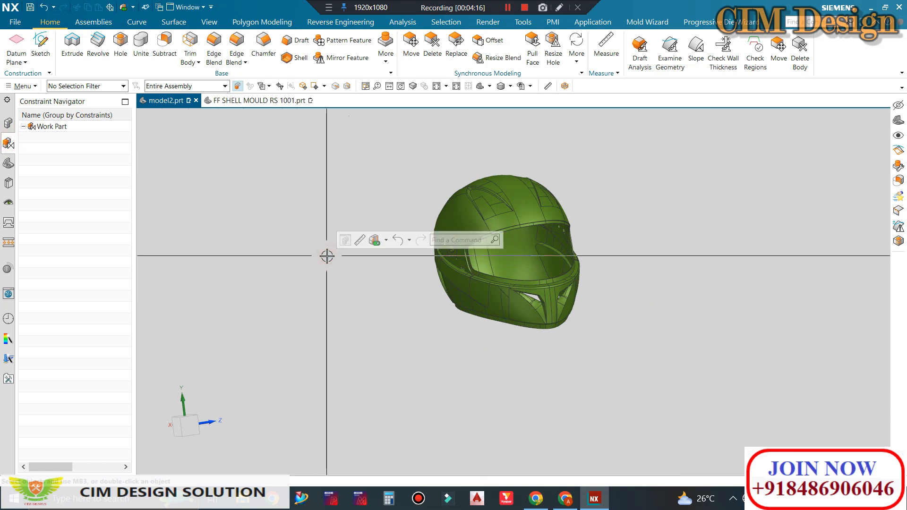
key(ctrl+shift+u)
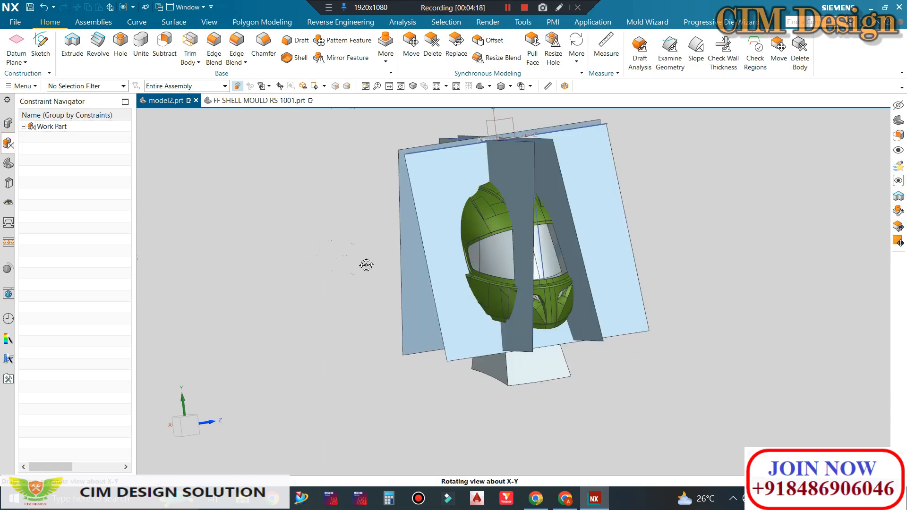
middle_drag(366, 265, 98, 195)
Roll the model history back by making Body (1) the current feature
click(8, 127)
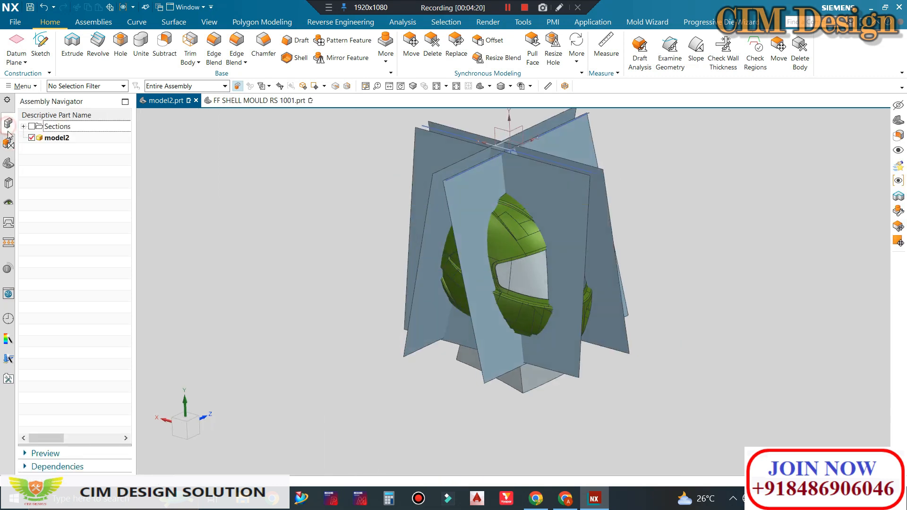
click(8, 163)
scroll(95, 249, up, 5)
drag(125, 271, 70, 167)
click(69, 171)
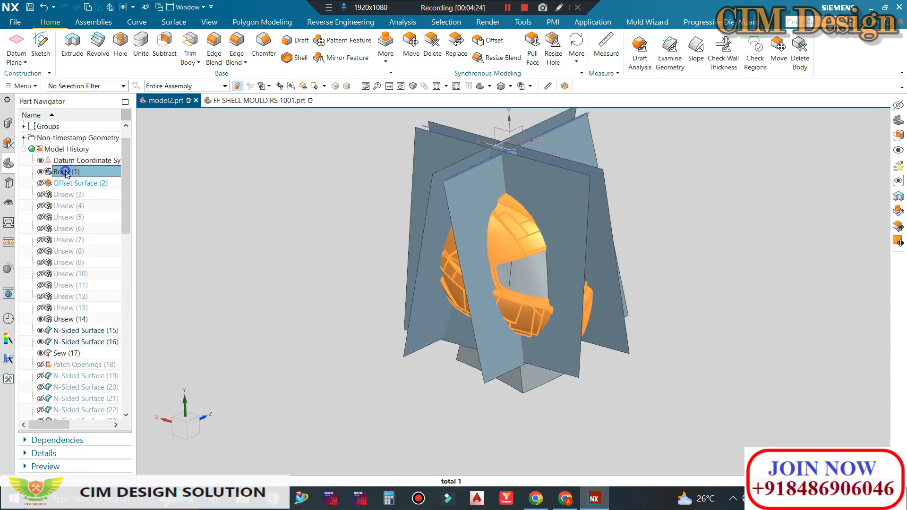
right_click(70, 171)
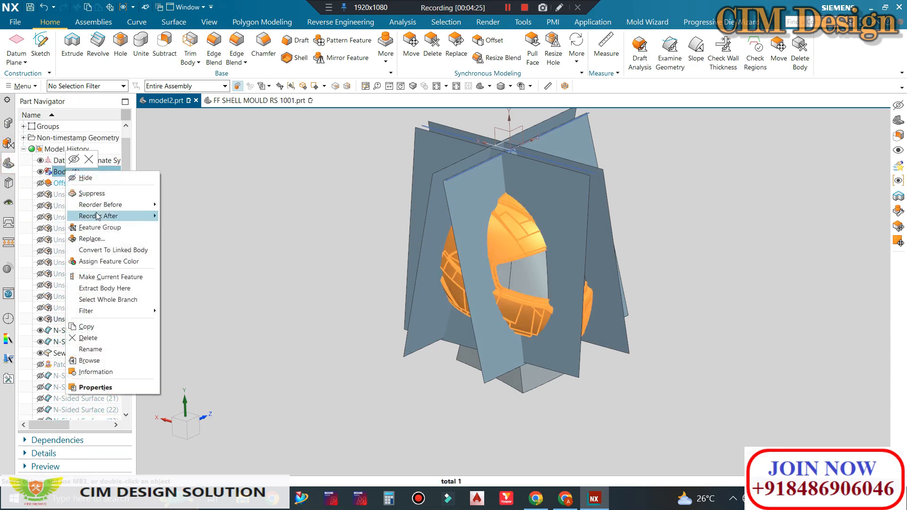
click(108, 278)
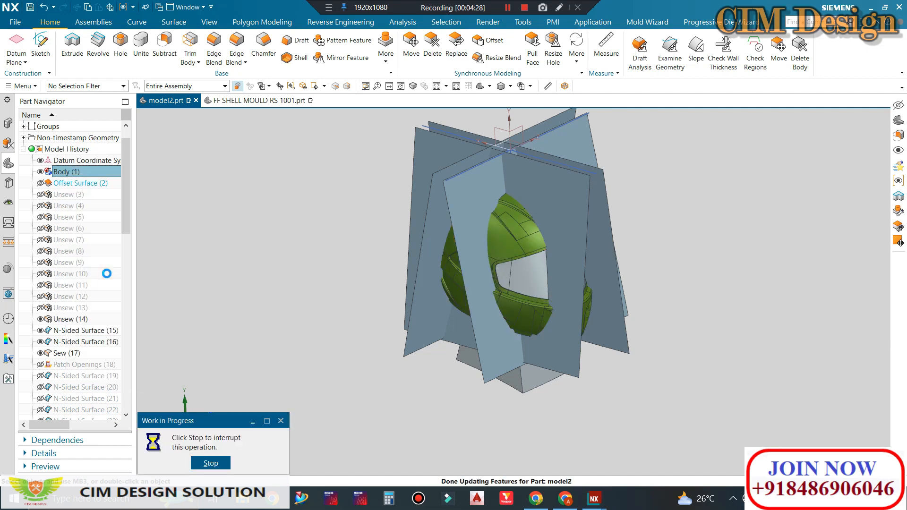
Hide the datum coordinate system above the helmet
click(491, 137)
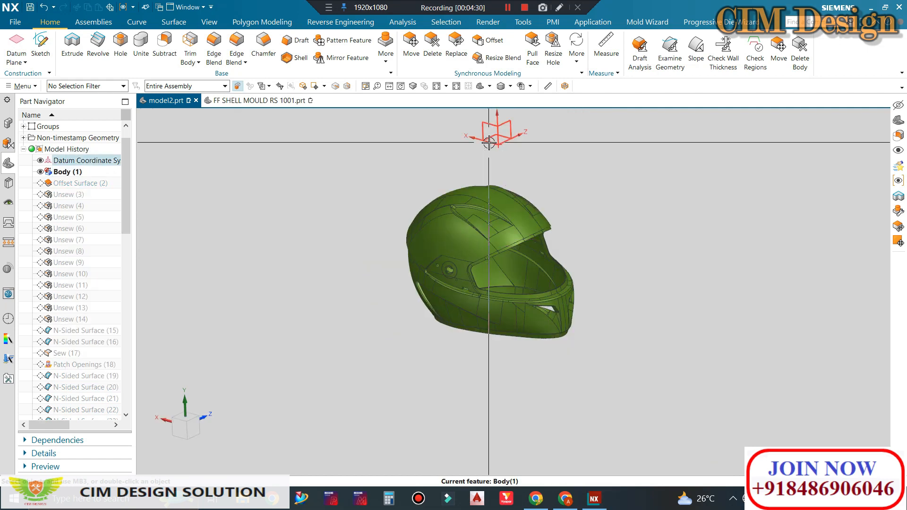
key(ctrl+b)
scroll(495, 143, up, 4)
scroll(496, 144, down, 3)
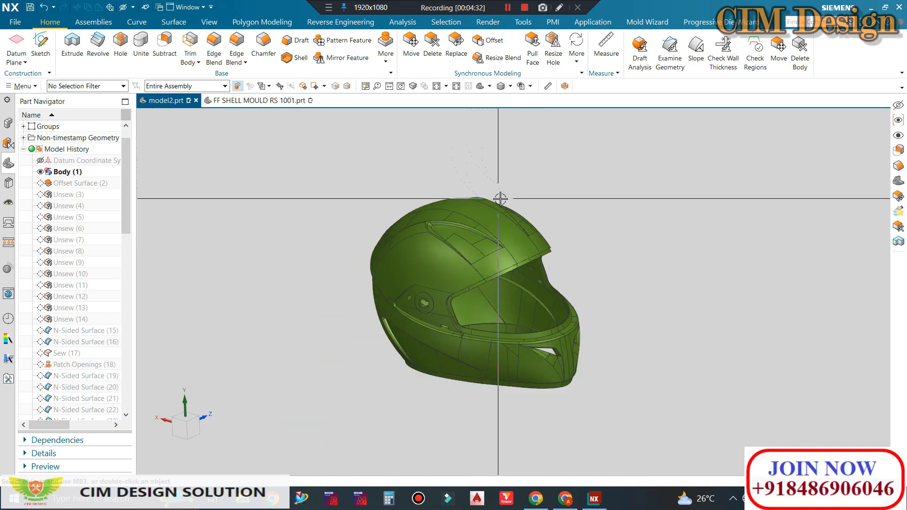
Examine the original helmet body squared to its side, then to its front, checking the outer profile and lower rim
scroll(508, 258, up, 1)
middle_drag(476, 286, 713, 300)
scroll(758, 296, up, 2)
key(F8)
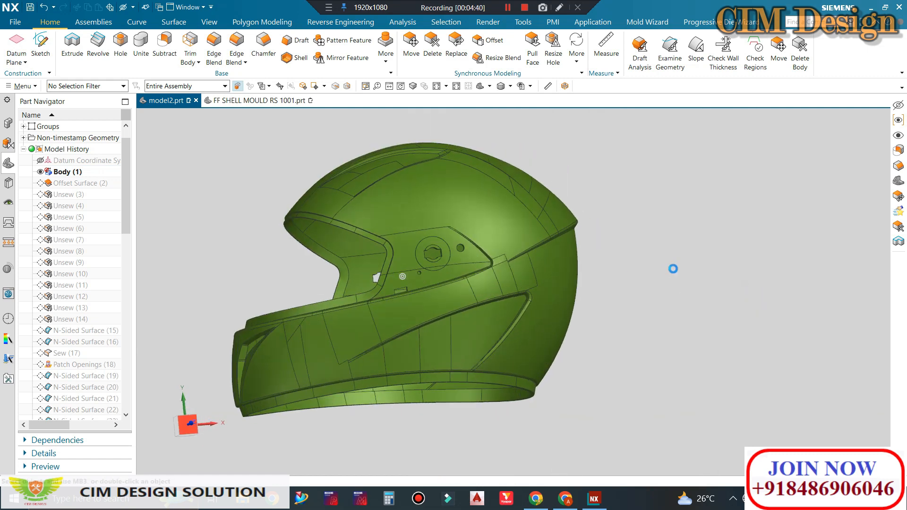
scroll(674, 267, down, 1)
scroll(634, 268, up, 2)
scroll(587, 226, down, 2)
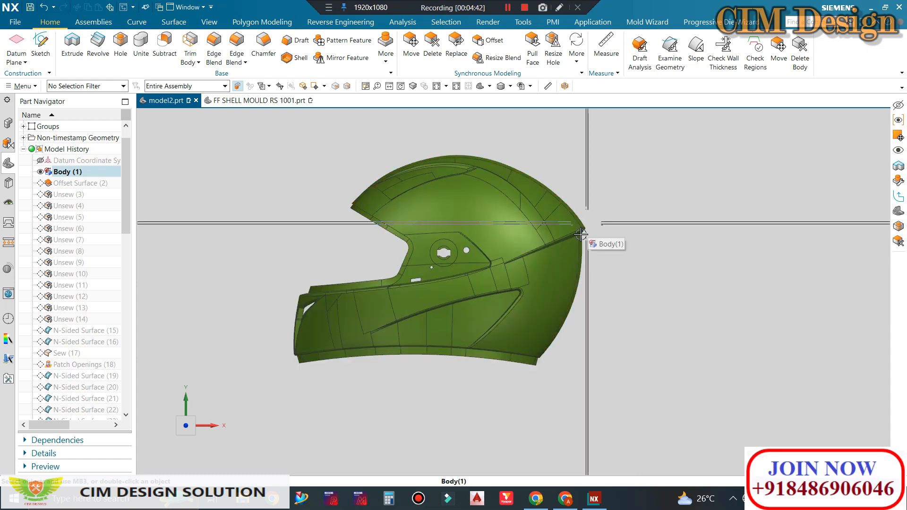
middle_drag(542, 363, 749, 339)
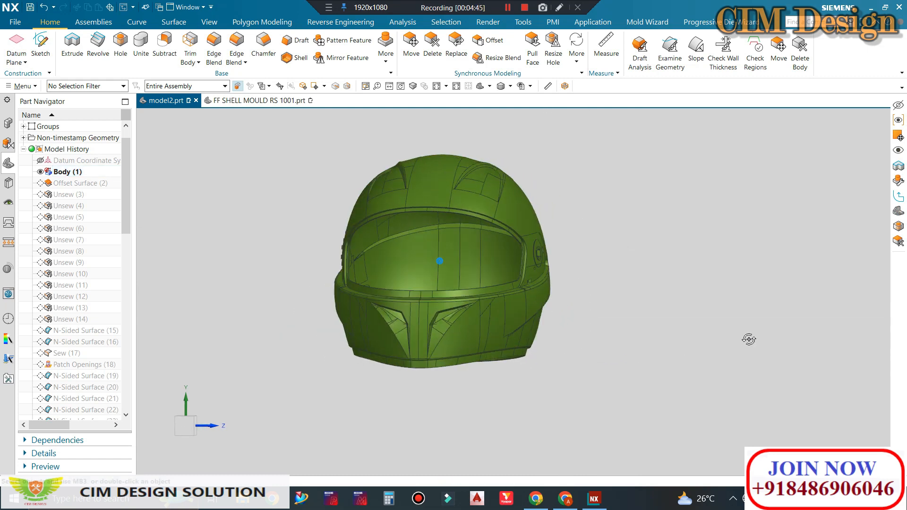
middle_drag(542, 310, 530, 277)
key(F8)
scroll(546, 271, up, 1)
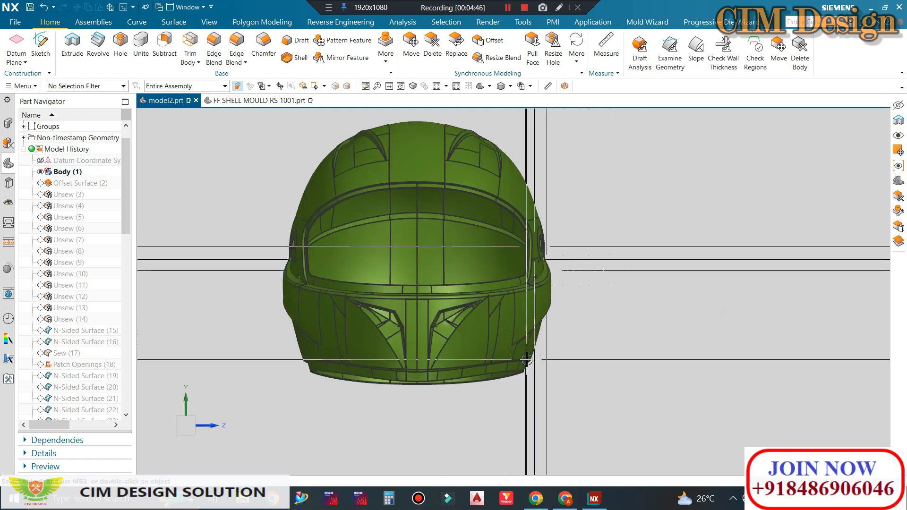
Compare the helmet's side and front views, examining the chin vents, side edges and rear profile up close
middle_drag(299, 290, 526, 364)
key(F8)
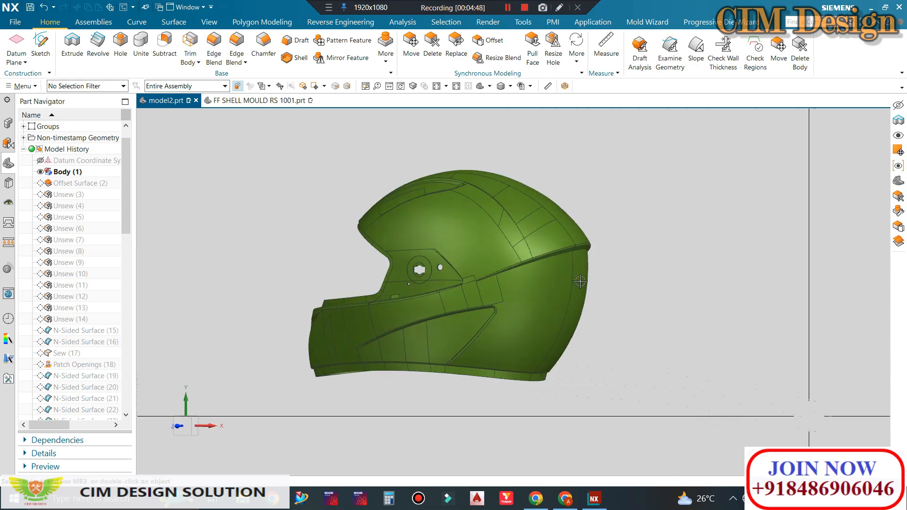
scroll(584, 325, up, 3)
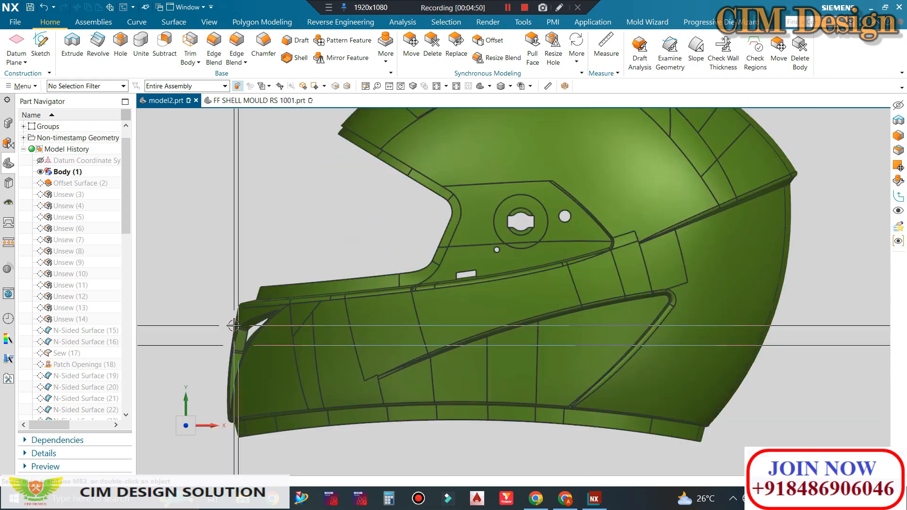
scroll(525, 273, down, 2)
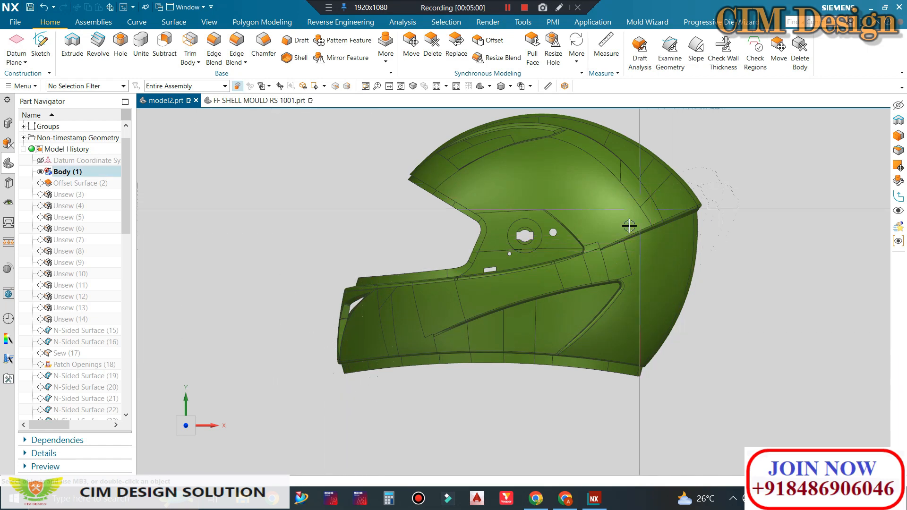
scroll(745, 263, down, 3)
middle_drag(745, 264, 825, 292)
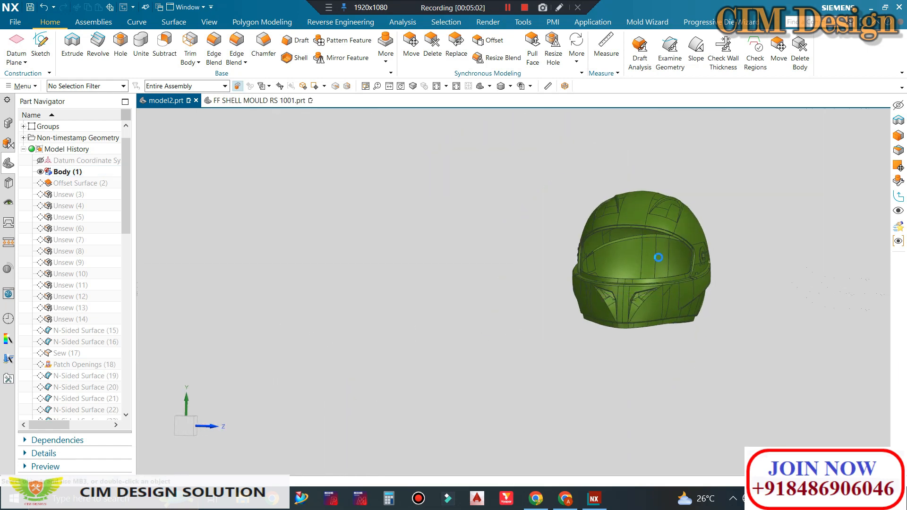
scroll(722, 286, up, 3)
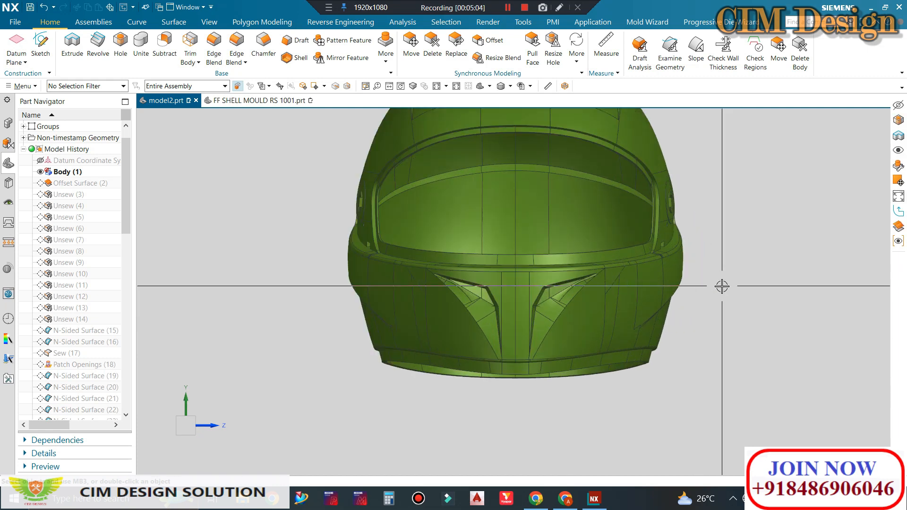
scroll(694, 279, down, 3)
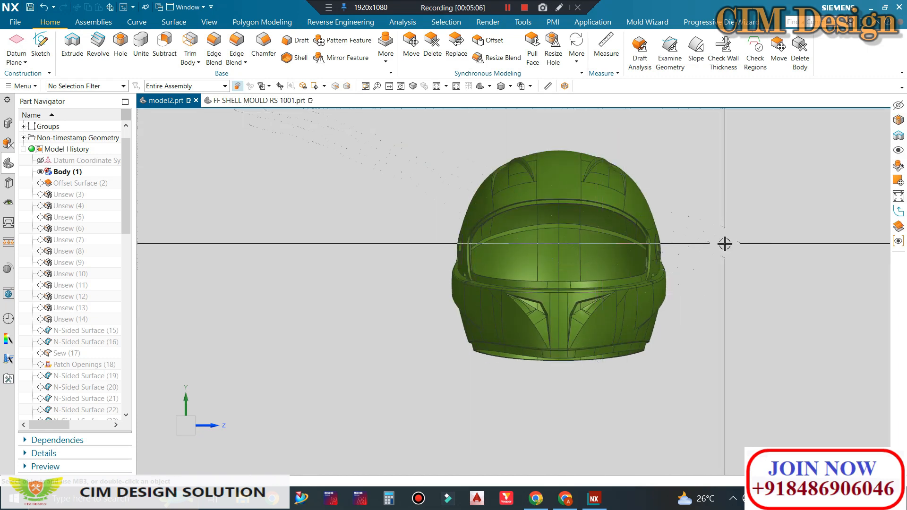
middle_drag(473, 220, 328, 252)
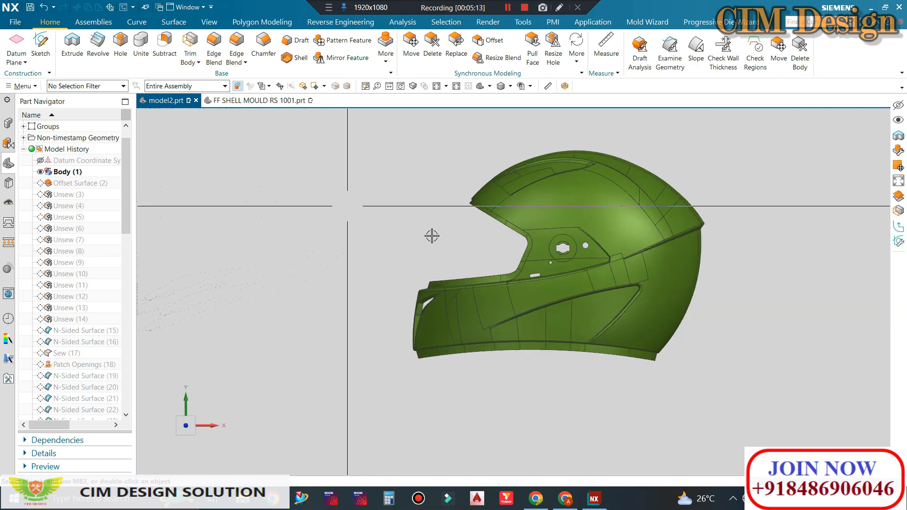
Make Offset Surface (2) the current feature and inspect the helmet from an angled front view
right_click(72, 182)
click(118, 216)
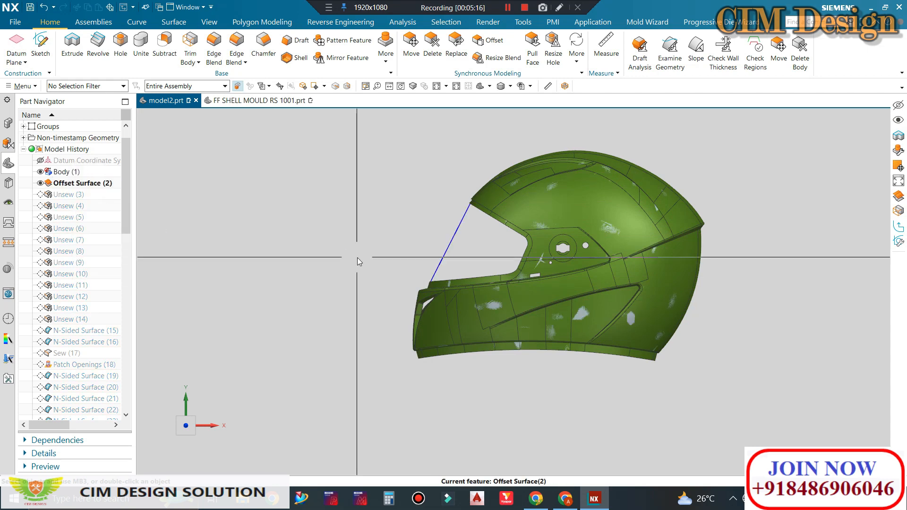
middle_drag(454, 248, 454, 248)
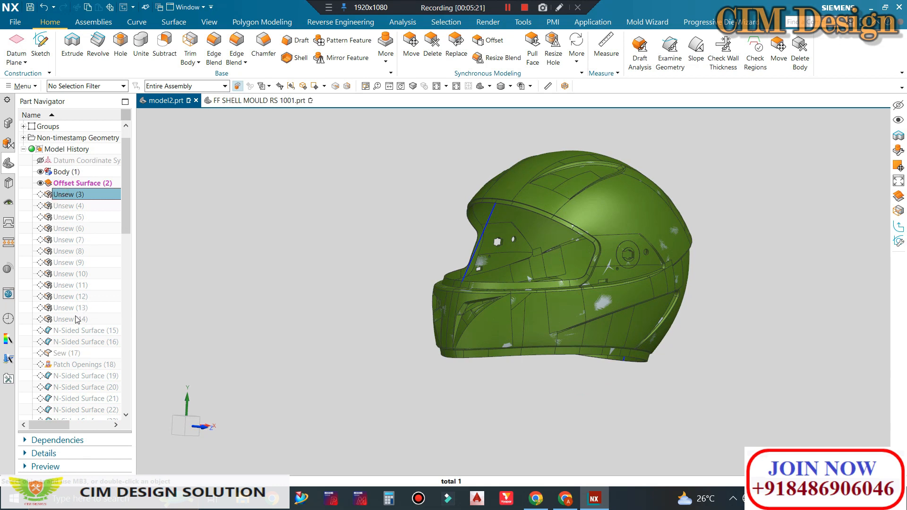
Advance the model history to Sew (17) and inspect the visor opening
right_click(69, 354)
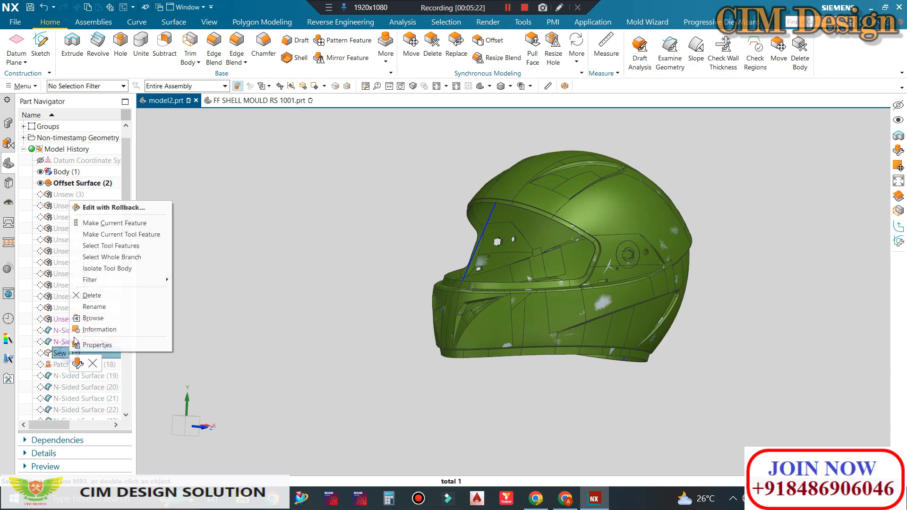
click(100, 224)
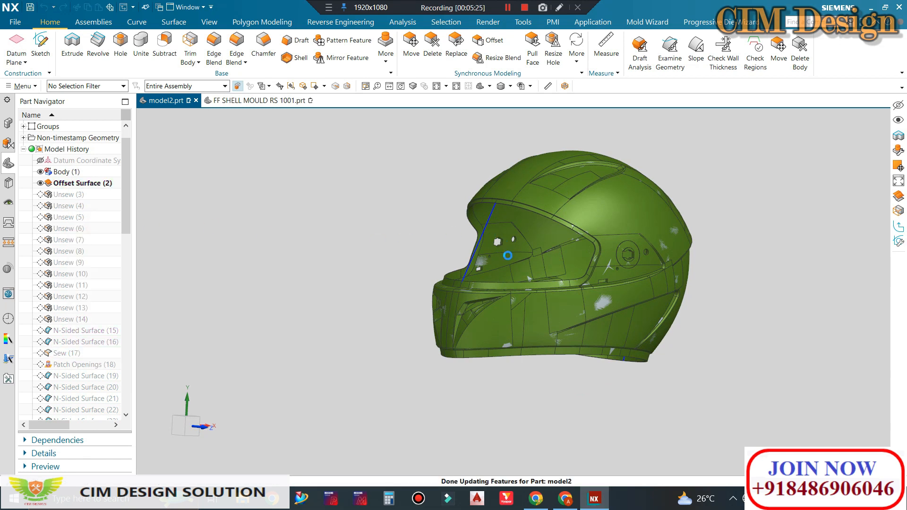
middle_drag(494, 239, 335, 242)
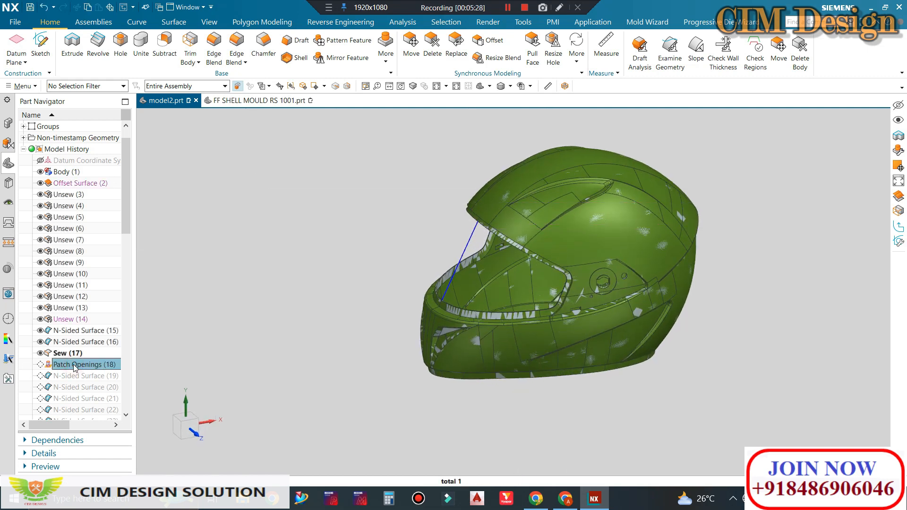
Make Unsew (29) the current feature and inspect the shell from the side and below
scroll(74, 368, down, 4)
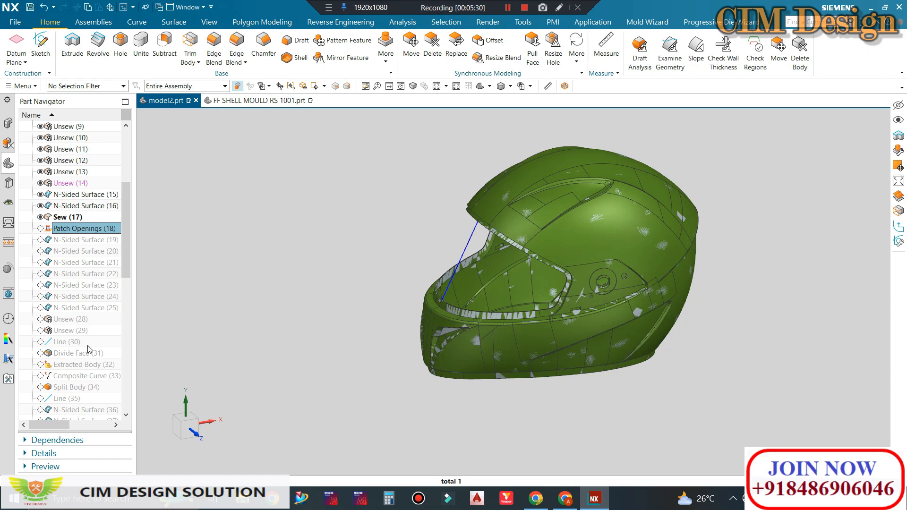
right_click(65, 334)
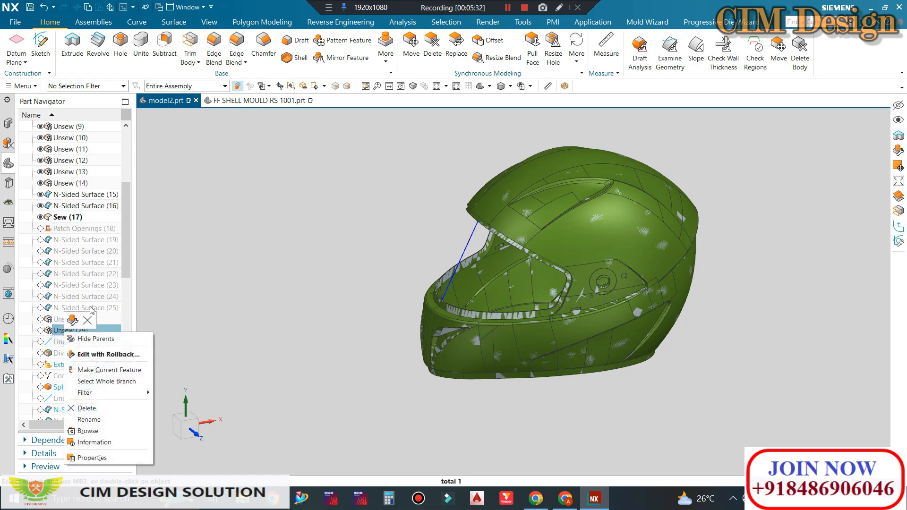
click(109, 370)
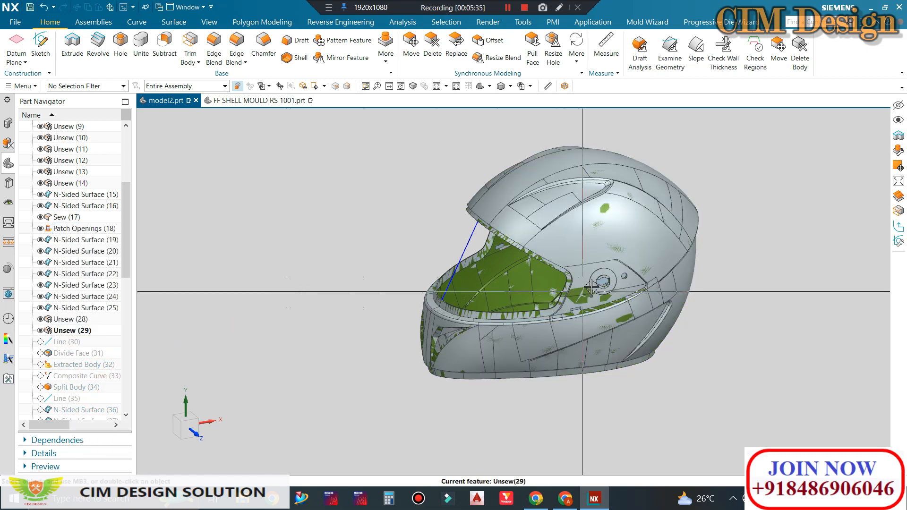
middle_drag(591, 286, 492, 283)
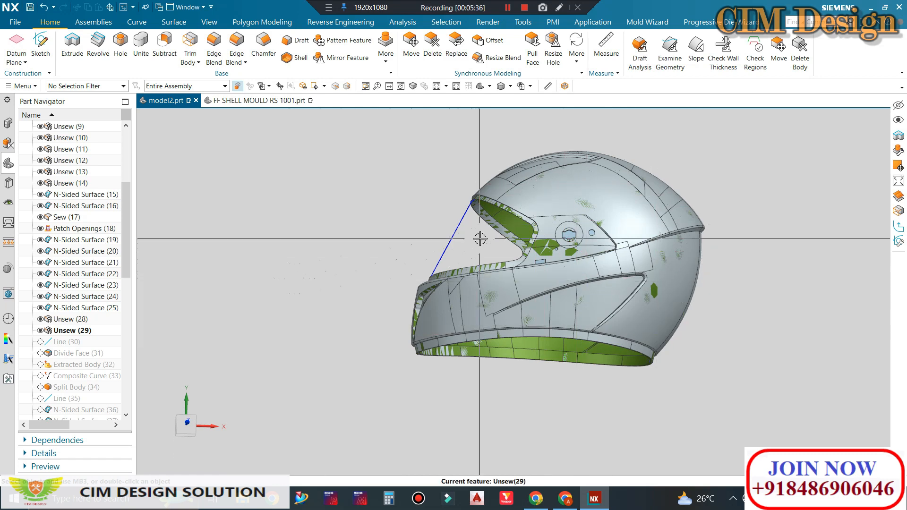
Advance the model history to Move Object (44) and view the tilted helmet from the side
scroll(81, 376, down, 2)
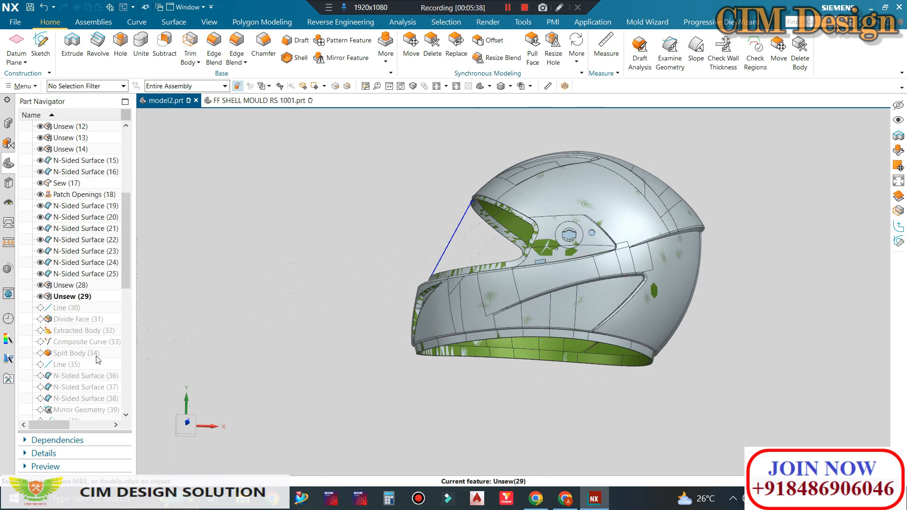
scroll(558, 223, down, 1)
scroll(97, 366, down, 2)
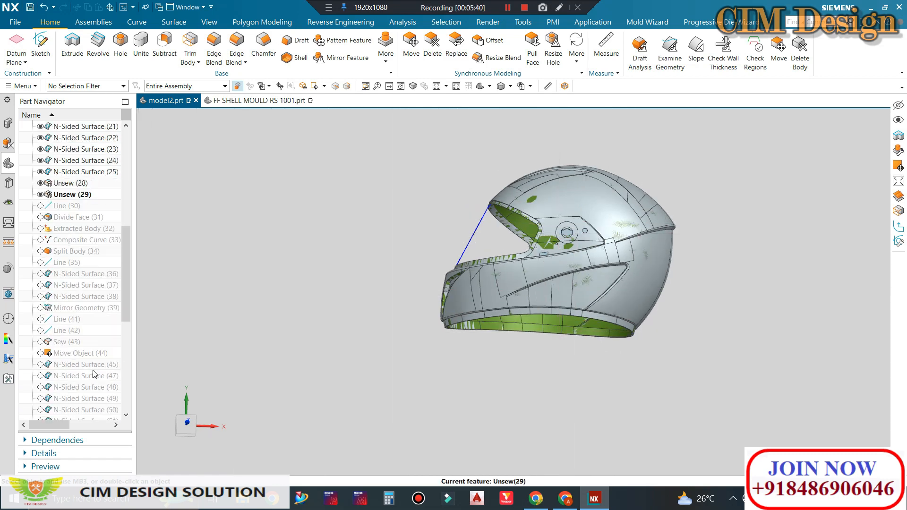
right_click(70, 356)
click(95, 260)
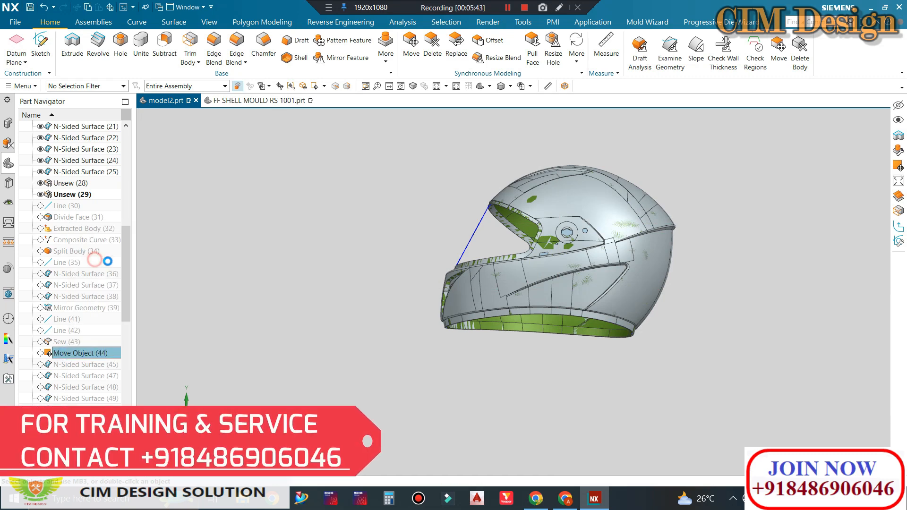
middle_drag(416, 264, 492, 274)
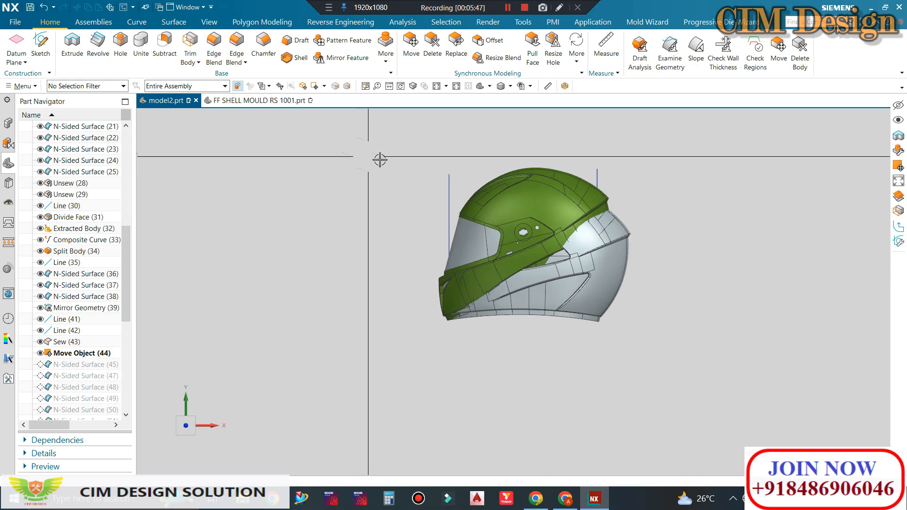
Hide the grey outer shell and the tilted green helmet body, leaving the profile curves and patch surfaces displayed
scroll(624, 192, down, 3)
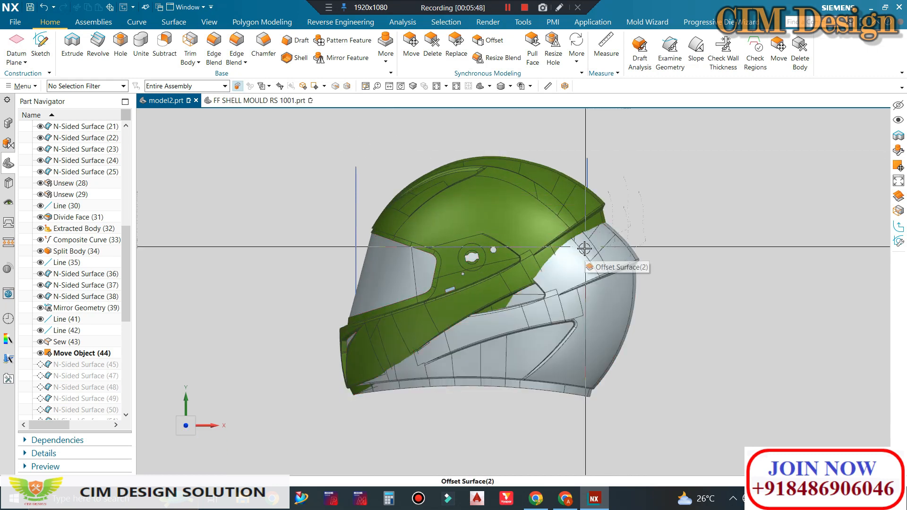
scroll(552, 293, up, 2)
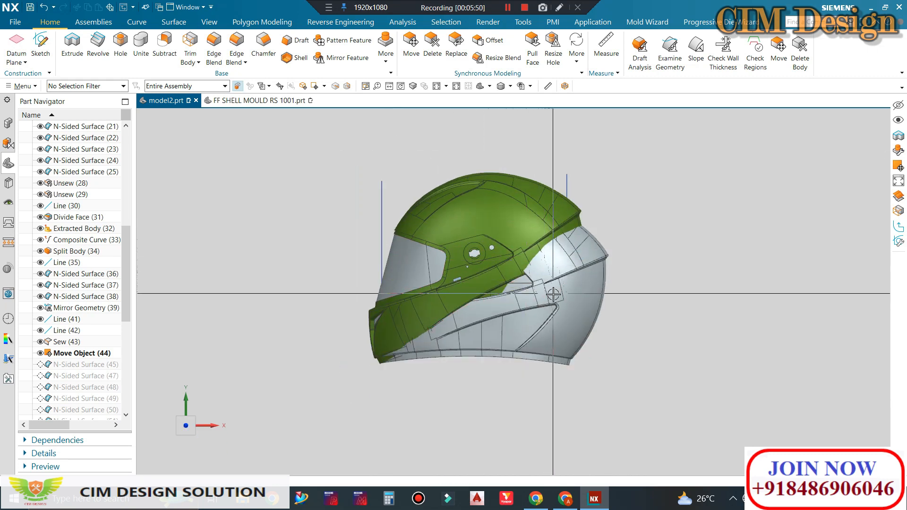
click(556, 299)
key(ctrl+b)
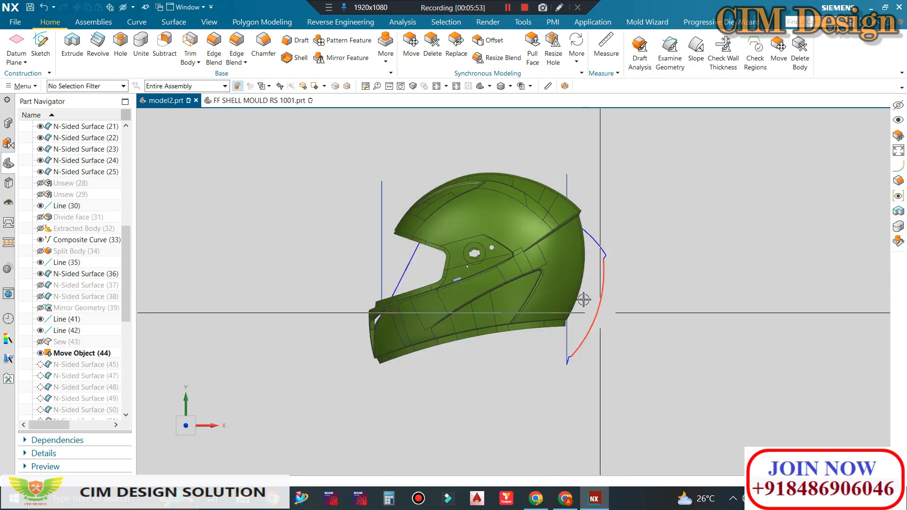
middle_drag(594, 272, 455, 382)
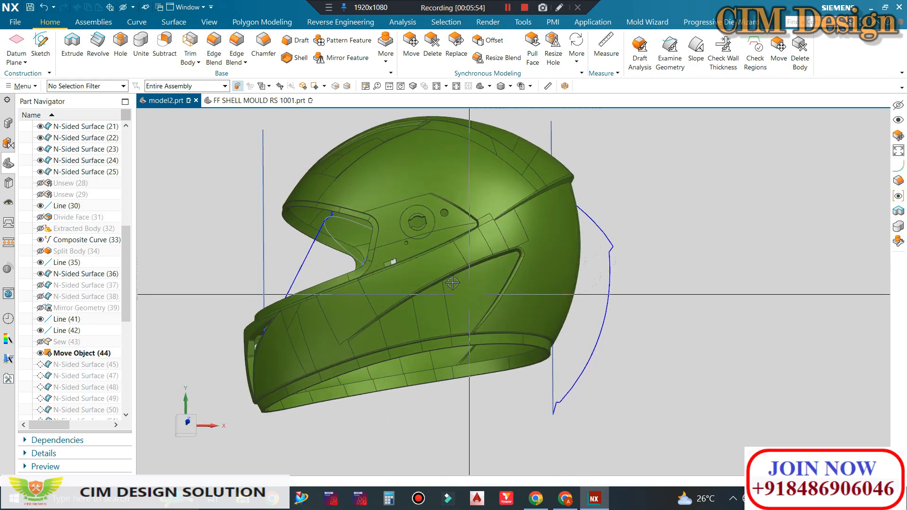
click(444, 366)
key(ctrl+b)
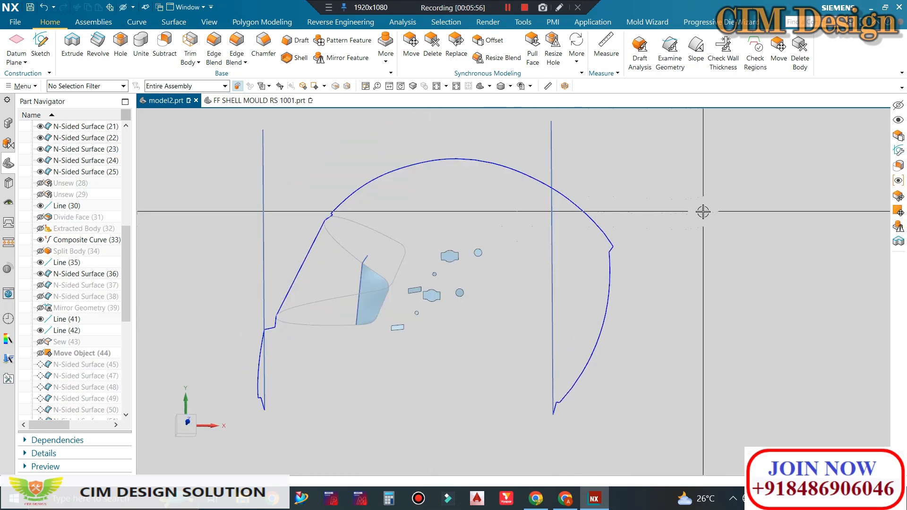
Restore the hidden helmet bodies and hide the grey outer shell, leaving the tilted green body displayed
middle_drag(585, 200, 597, 234)
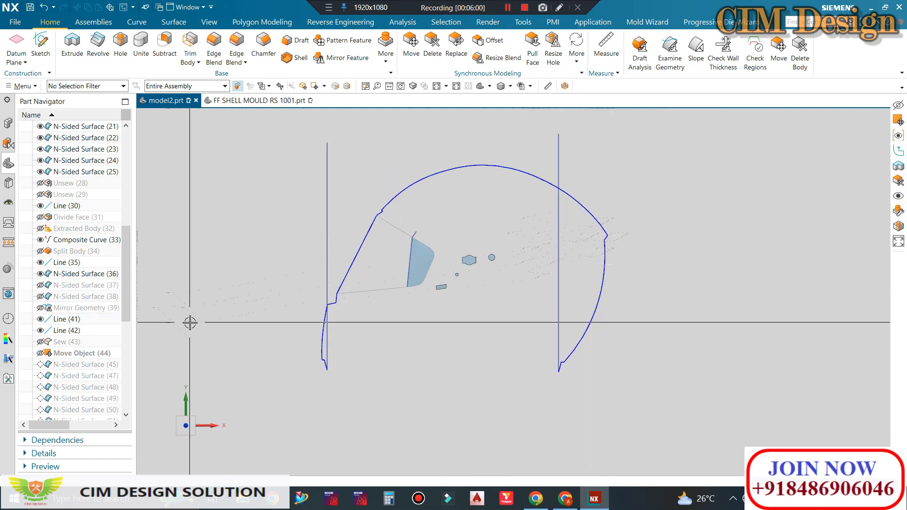
key(ctrl+z)
key(ctrl+z)
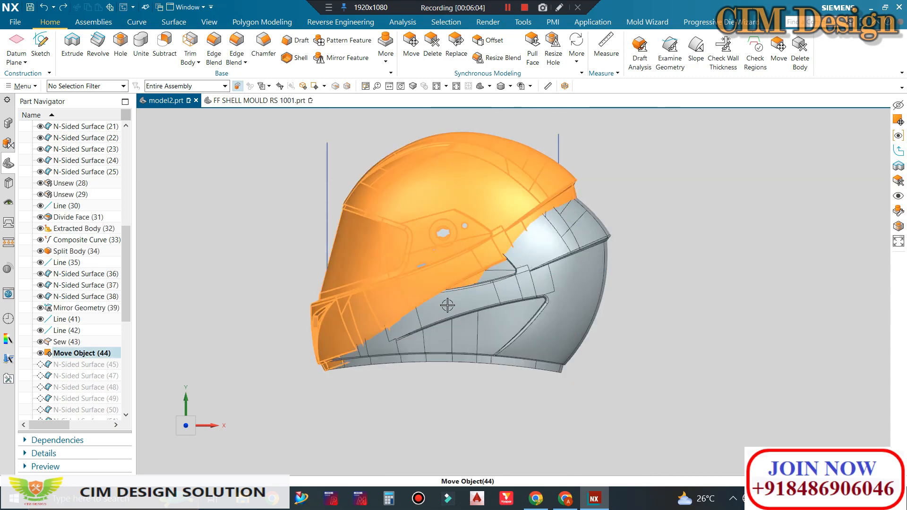
key(ctrl+y)
key(ctrl+y)
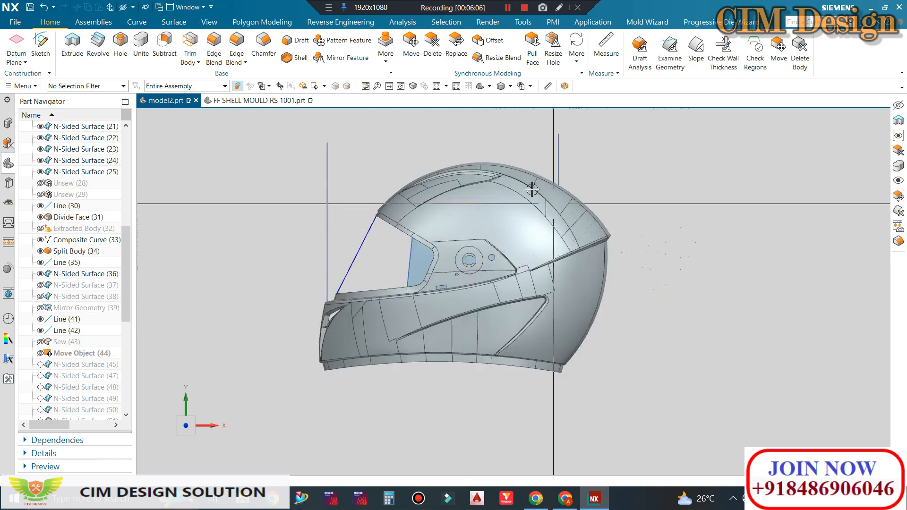
key(ctrl+z)
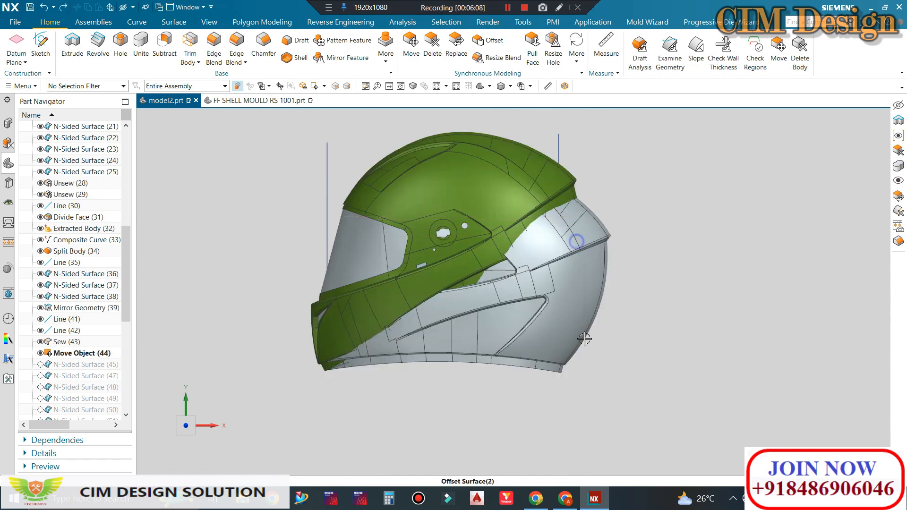
key(ctrl+y)
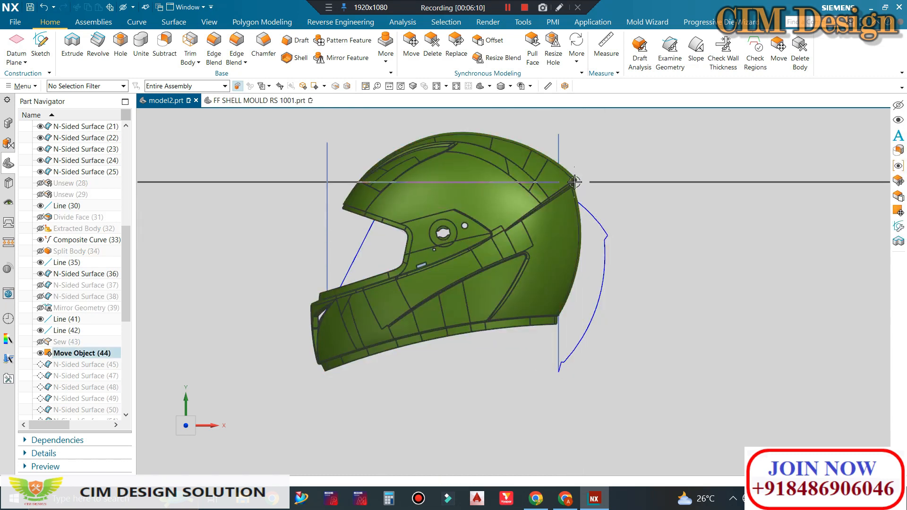
Inspect the tilted green helmet body from below and from the side
key(ctrl+alt+f)
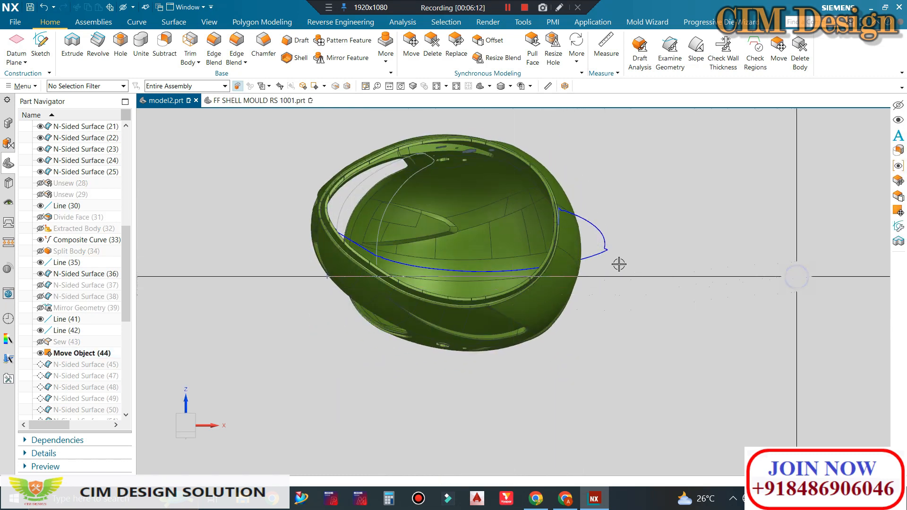
key(F8)
scroll(584, 240, up, 3)
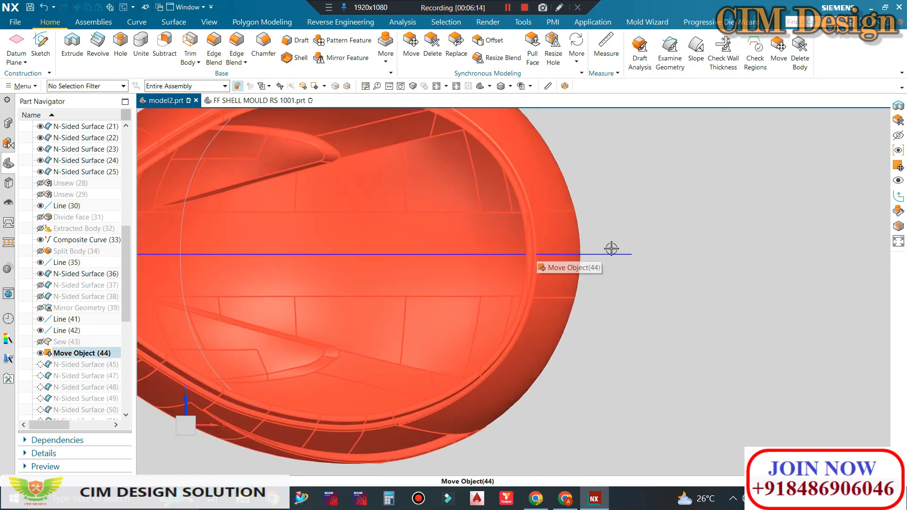
scroll(612, 248, down, 5)
middle_drag(610, 251, 605, 283)
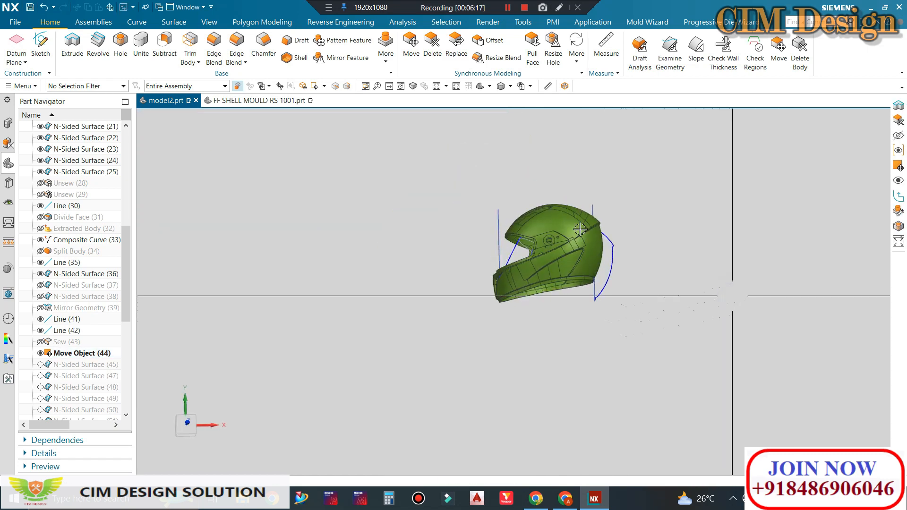
key(F8)
scroll(581, 231, up, 2)
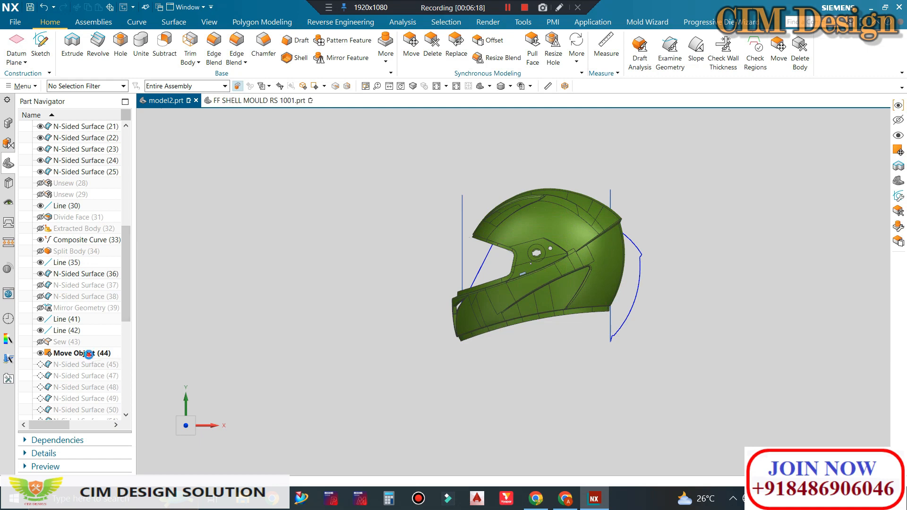
Review the rotation settings of Move Object (44) and close them without changes
click(89, 354)
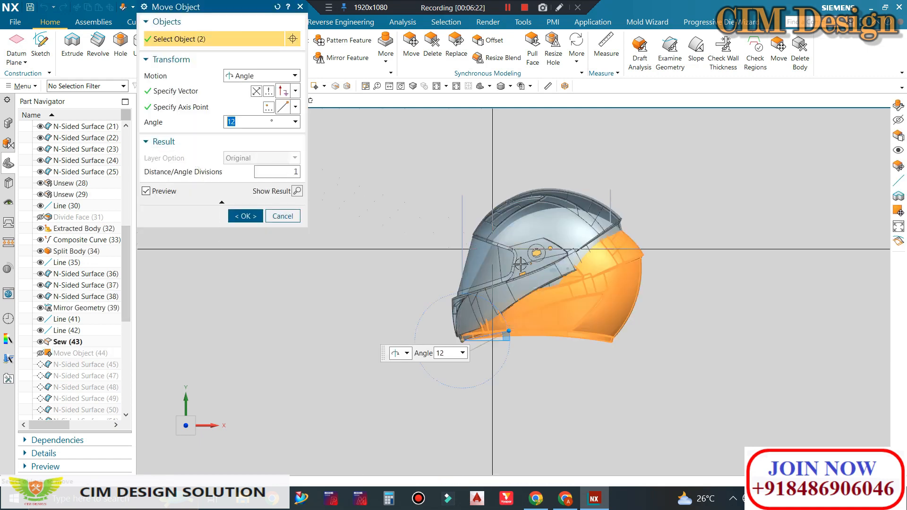
scroll(553, 290, up, 3)
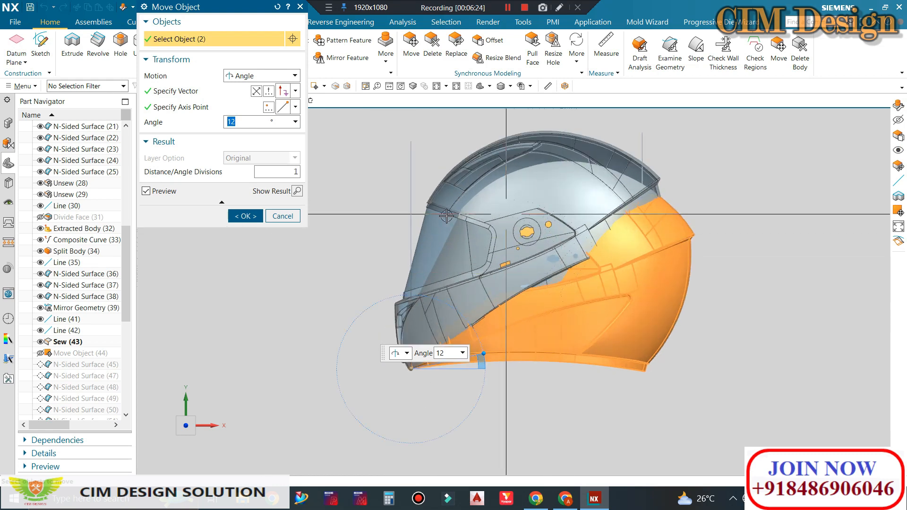
click(284, 217)
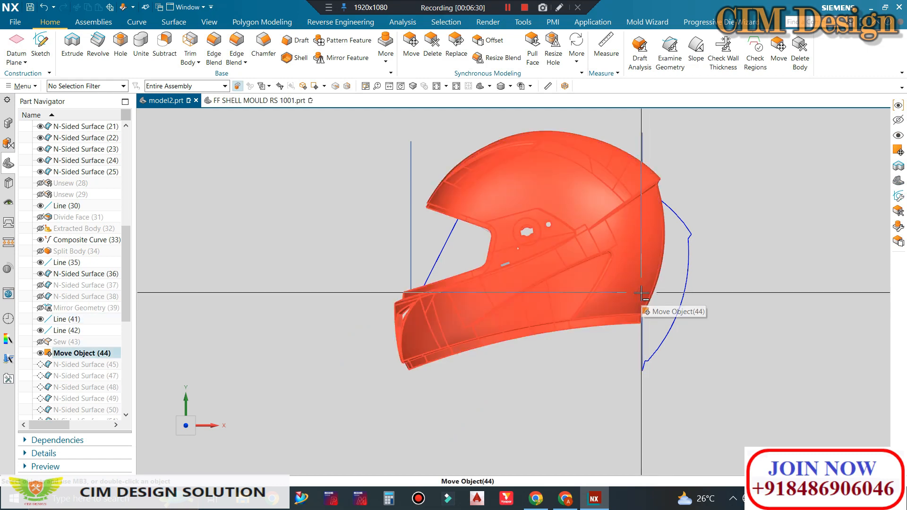
Examine the rotated green body from the front and side, checking its visor opening and lower rim
middle_drag(641, 293, 703, 306)
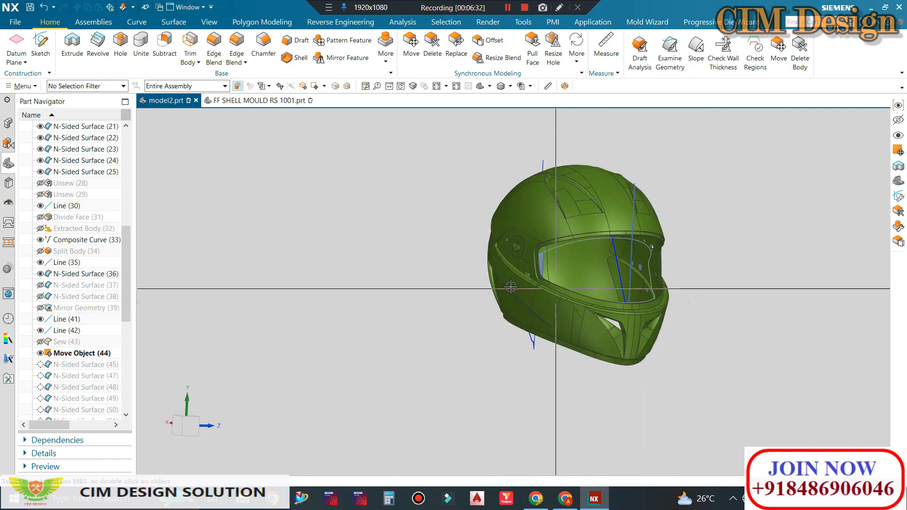
key(F8)
middle_drag(683, 297, 690, 259)
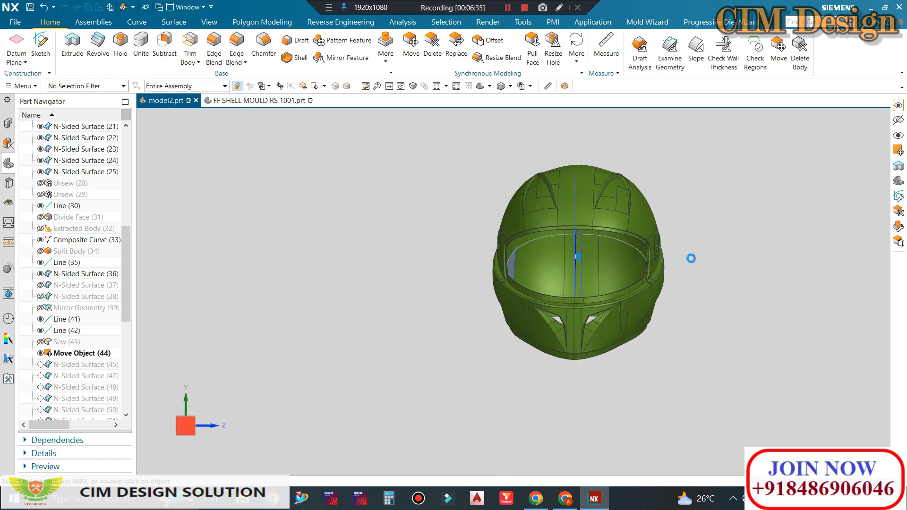
key(F8)
scroll(673, 268, up, 1)
scroll(479, 294, down, 1)
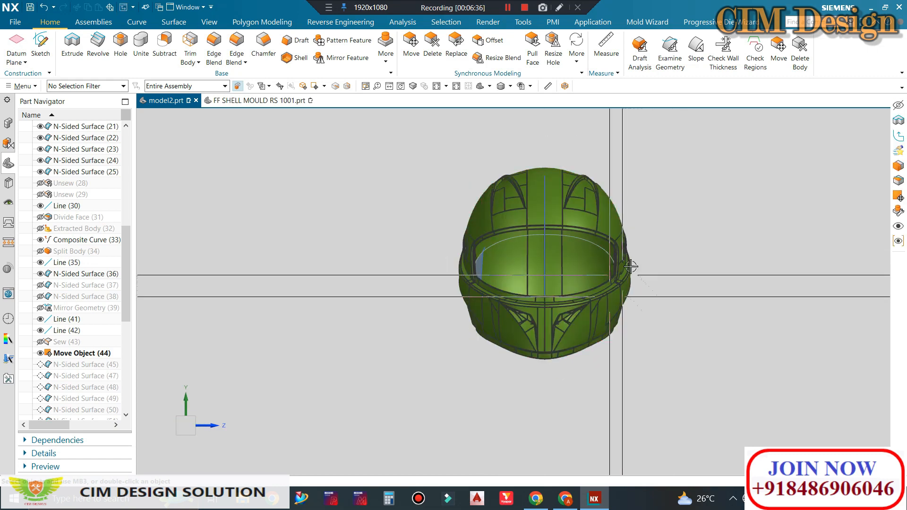
scroll(668, 252, up, 1)
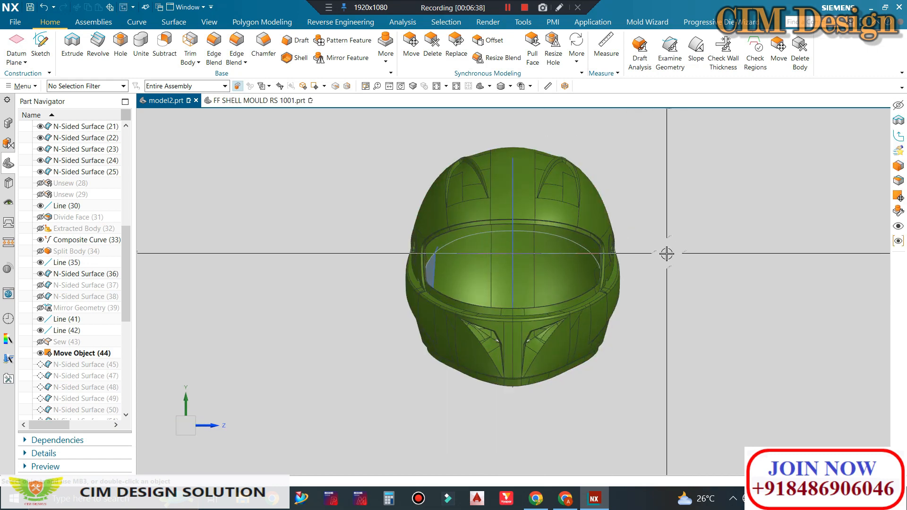
middle_drag(672, 269, 694, 282)
key(F8)
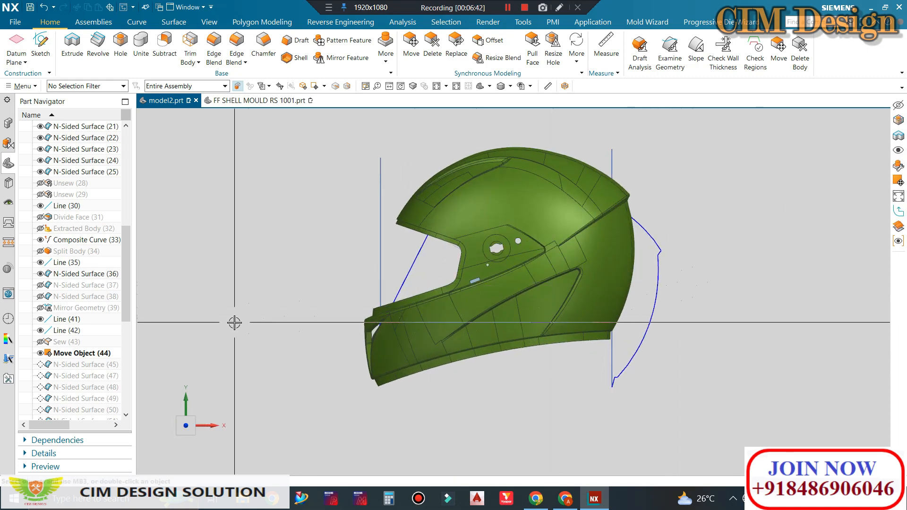
scroll(624, 211, up, 1)
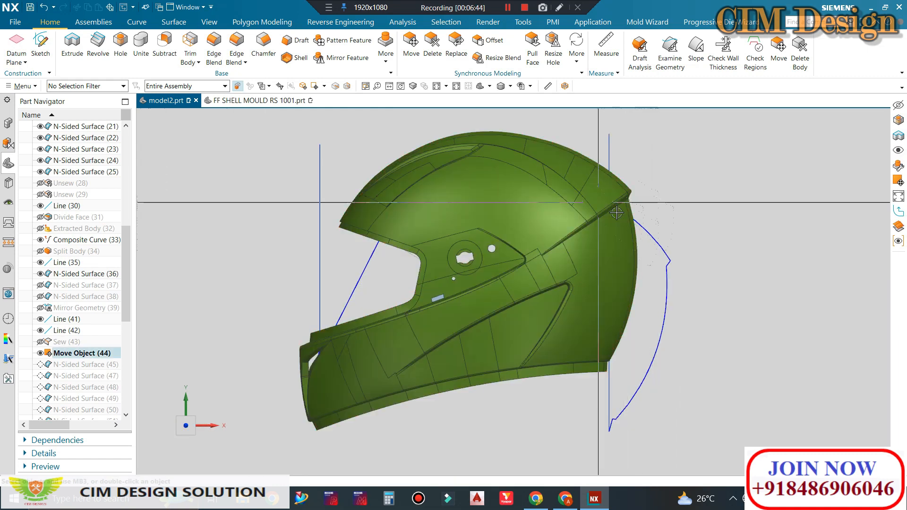
Make N-Sided Surface (54) the current feature and inspect the patched openings on the helmet's side
scroll(626, 242, down, 1)
scroll(73, 304, down, 3)
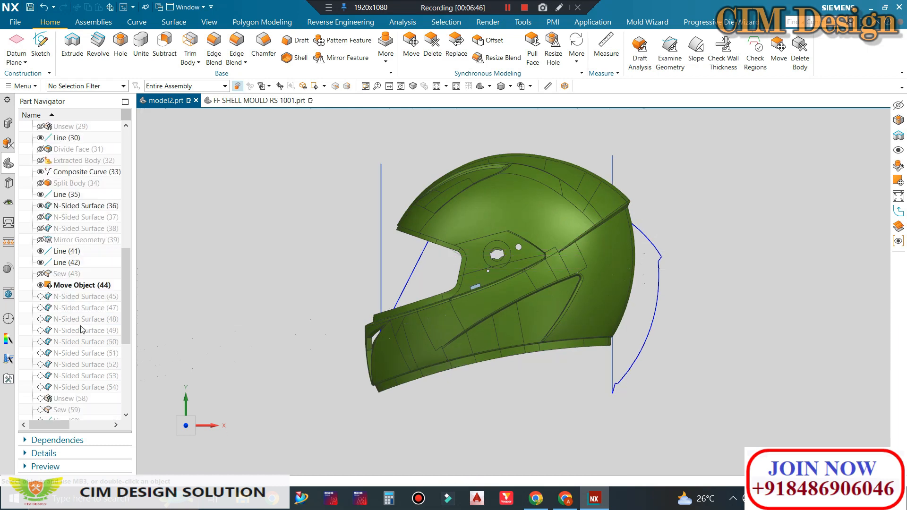
right_click(72, 358)
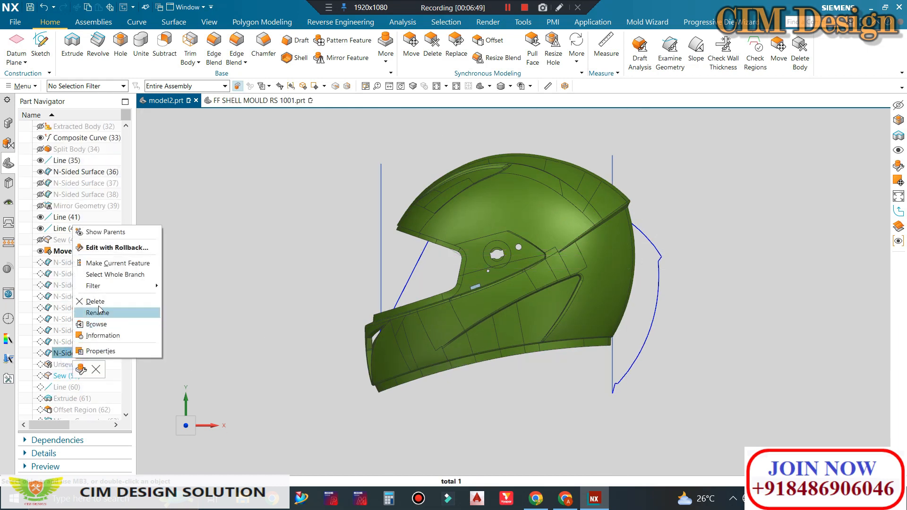
click(99, 265)
scroll(440, 266, up, 2)
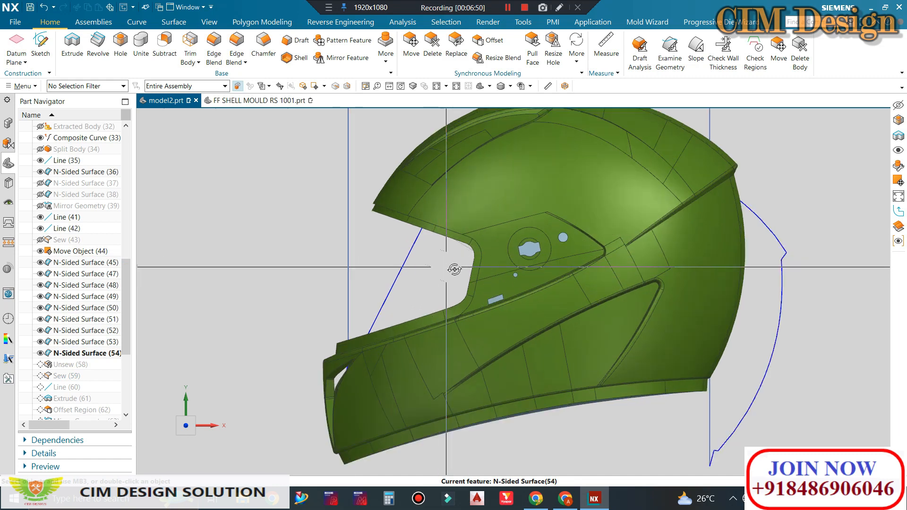
middle_drag(454, 268, 474, 279)
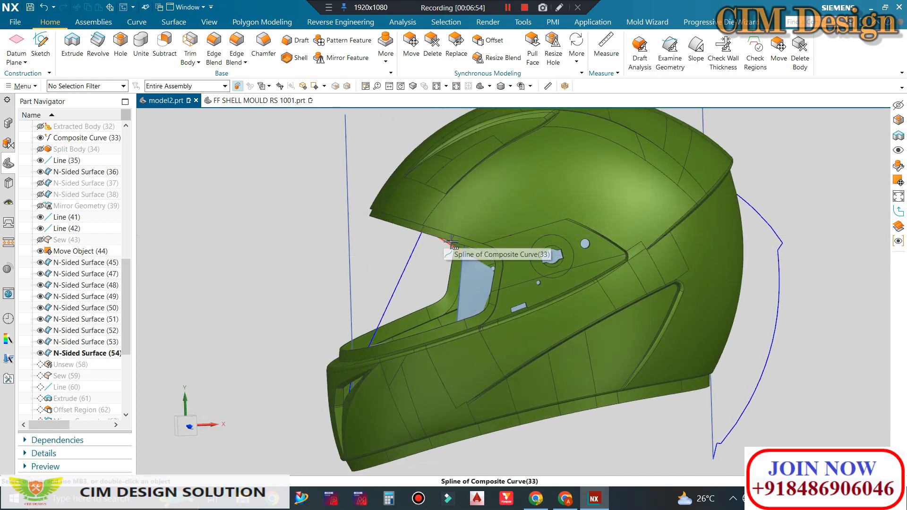
Show all hidden bodies and hide the tilted green helmet body to expose the complete grey shell
key(ctrl+shift+u)
scroll(462, 217, down, 3)
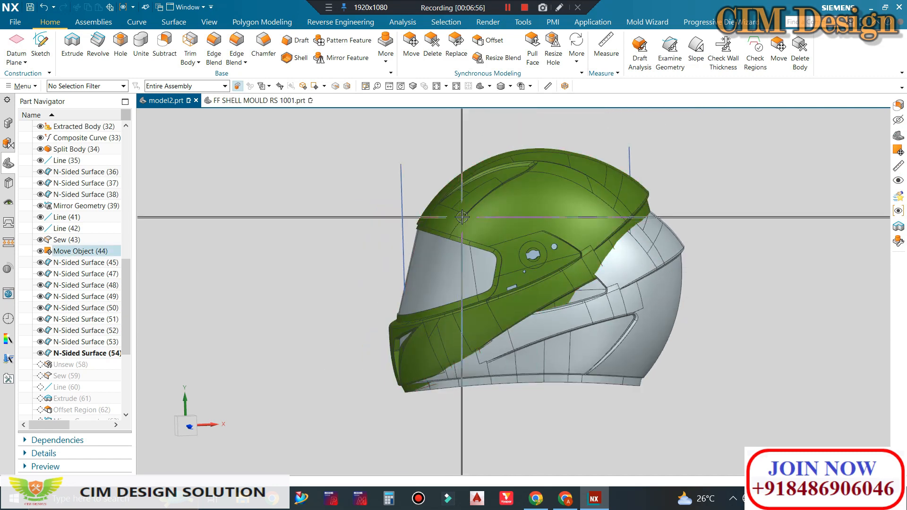
click(481, 264)
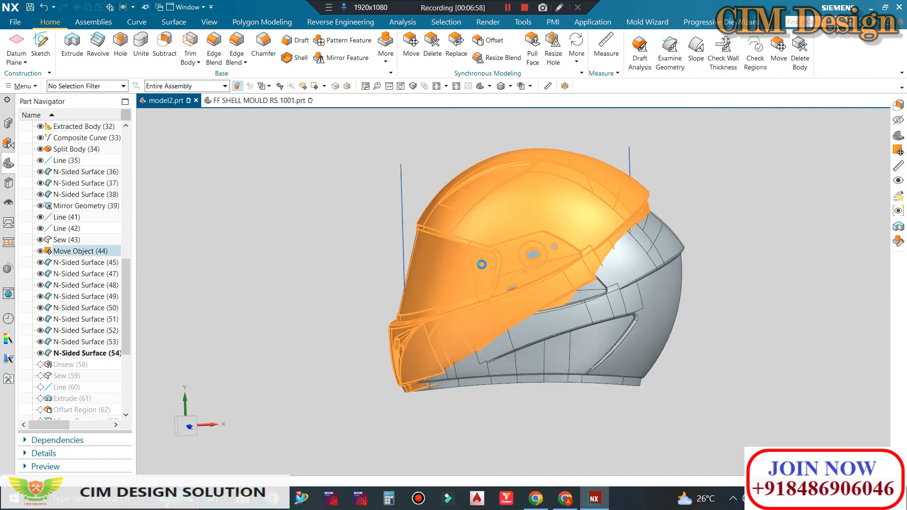
key(ctrl+b)
middle_drag(482, 264, 490, 283)
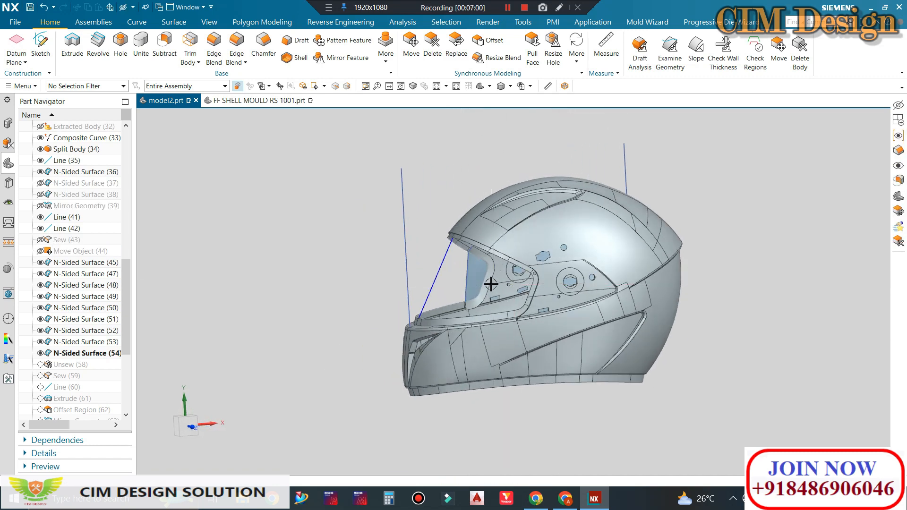
Advance the model history to Line (67) and inspect the split shell with its extruded sheets
scroll(491, 283, up, 1)
scroll(77, 358, down, 4)
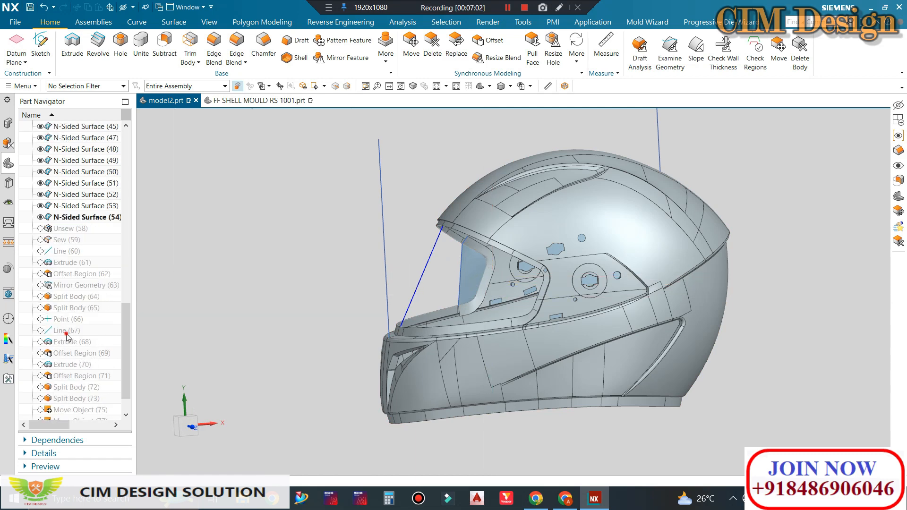
right_click(66, 336)
click(104, 357)
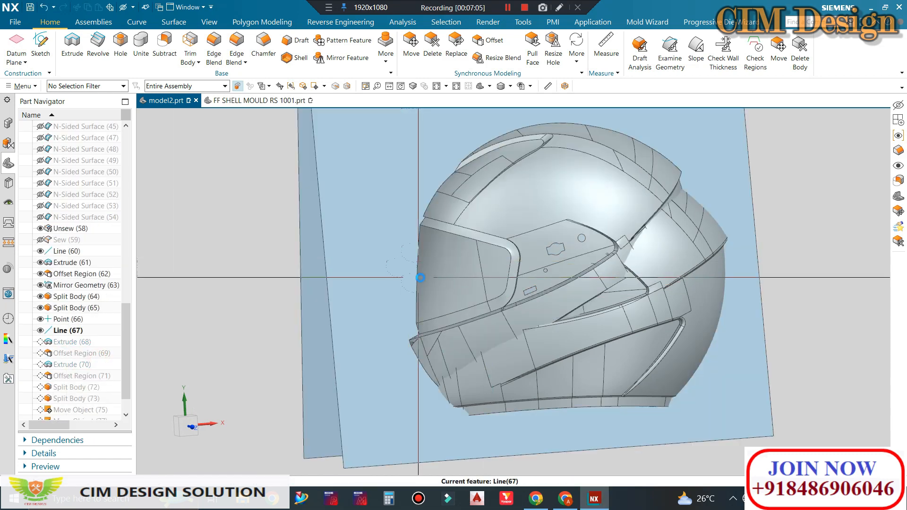
middle_drag(420, 278, 332, 307)
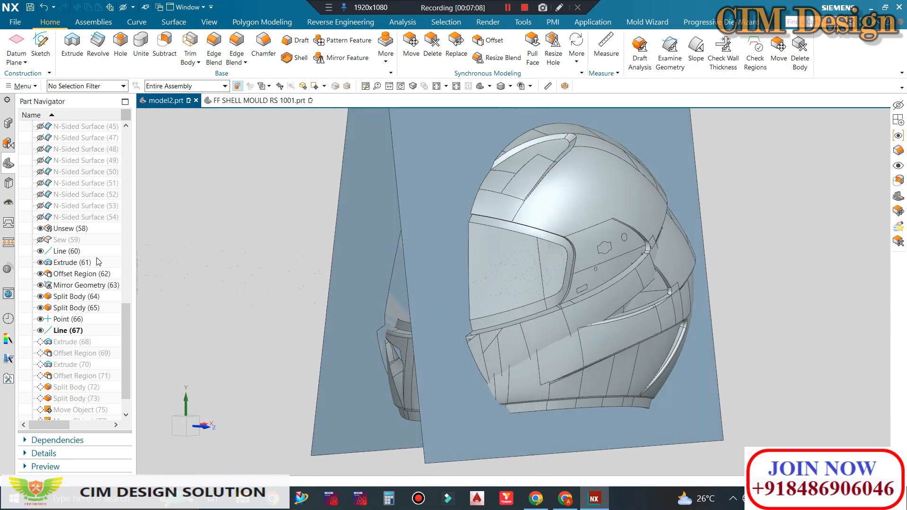
Make Extrude (61) the current feature and view the helmet from the front
click(66, 262)
right_click(67, 263)
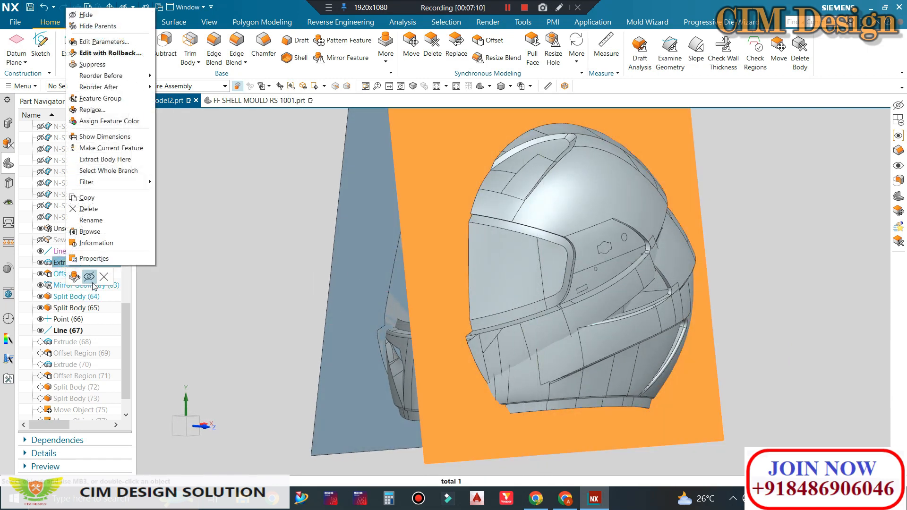
click(107, 147)
middle_drag(544, 245, 896, 276)
middle_drag(685, 269, 731, 254)
key(F8)
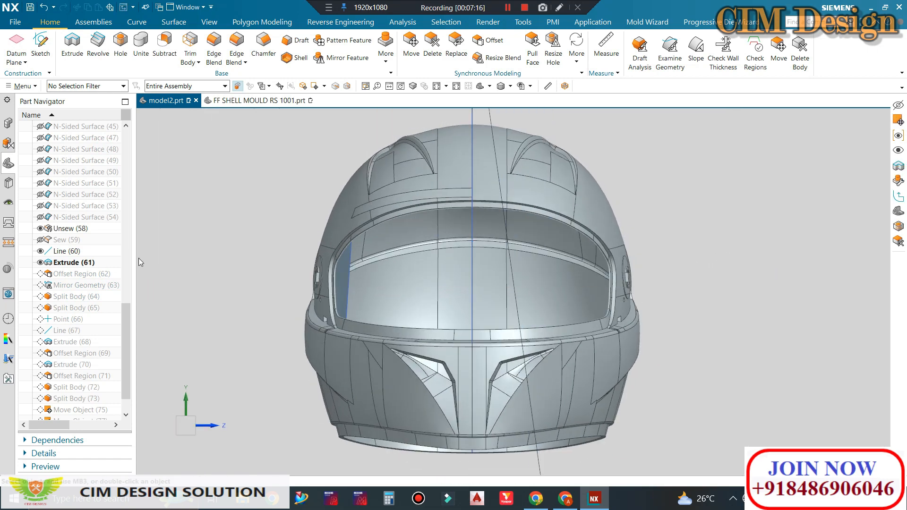
Examine the inclined extruded sheet crossing the helmet from oblique and front views
middle_drag(506, 267, 743, 243)
key(F8)
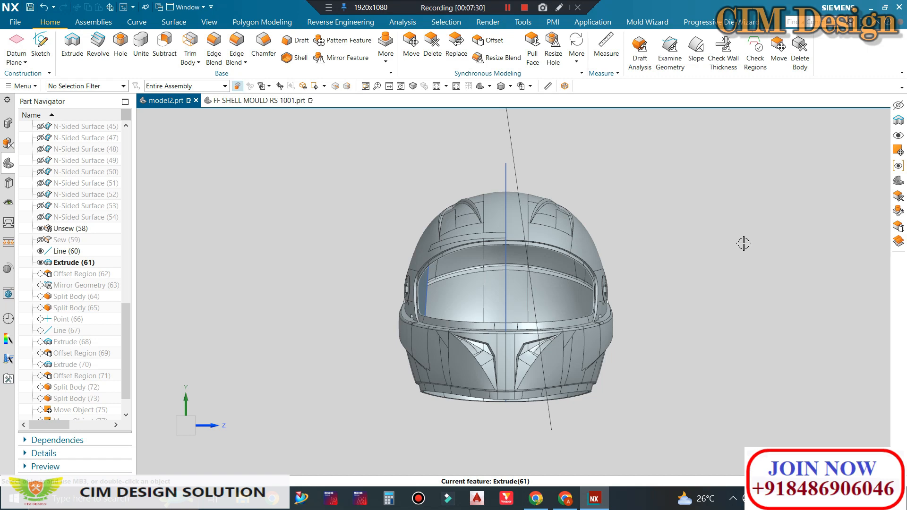
middle_drag(640, 214, 658, 251)
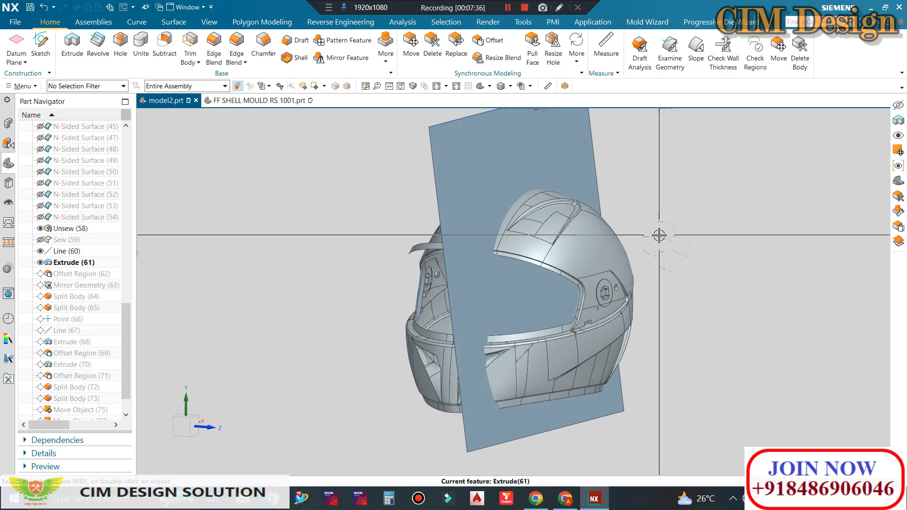
scroll(660, 265, up, 1)
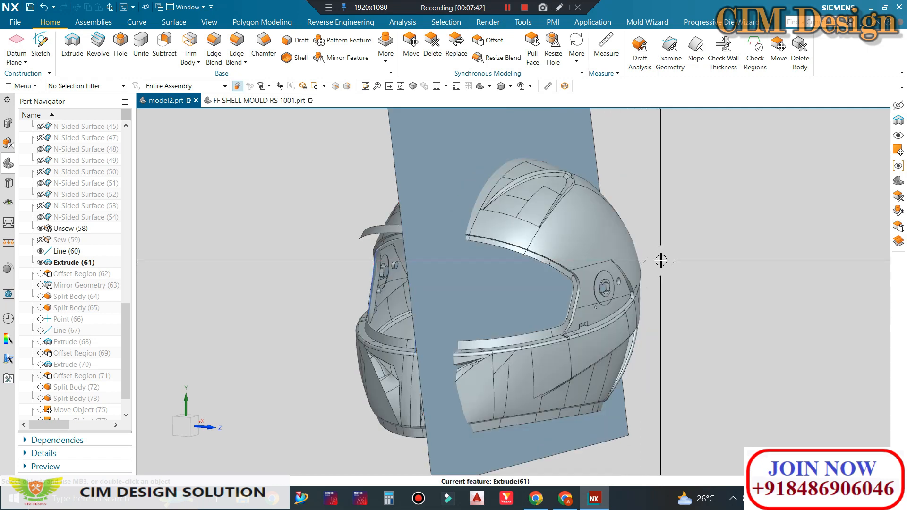
middle_drag(661, 260, 745, 247)
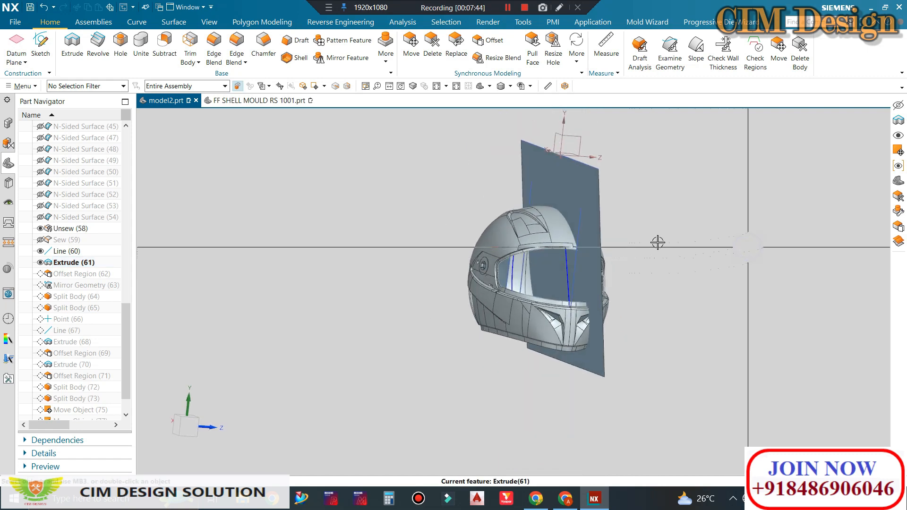
key(F8)
scroll(662, 255, up, 3)
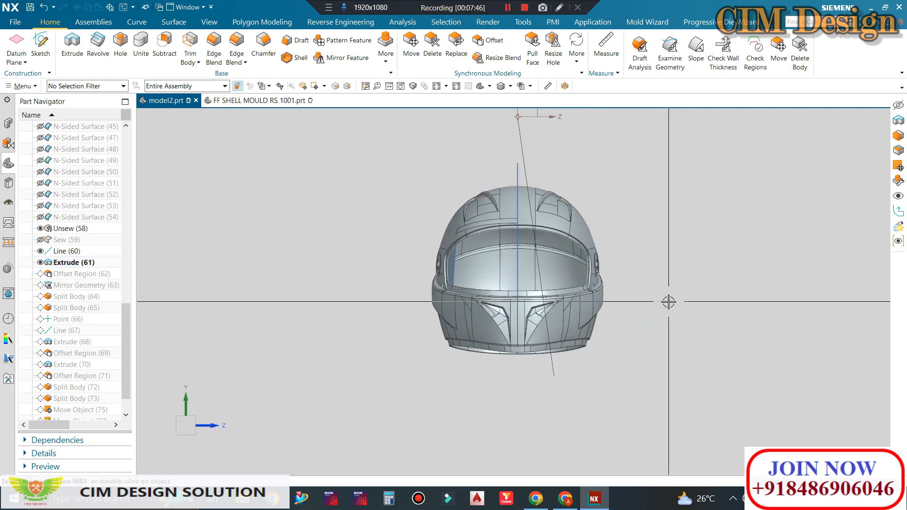
Roll the model history back to Line (60) and inspect the construction line on the helmet from oblique and front views
middle_drag(677, 280, 680, 253)
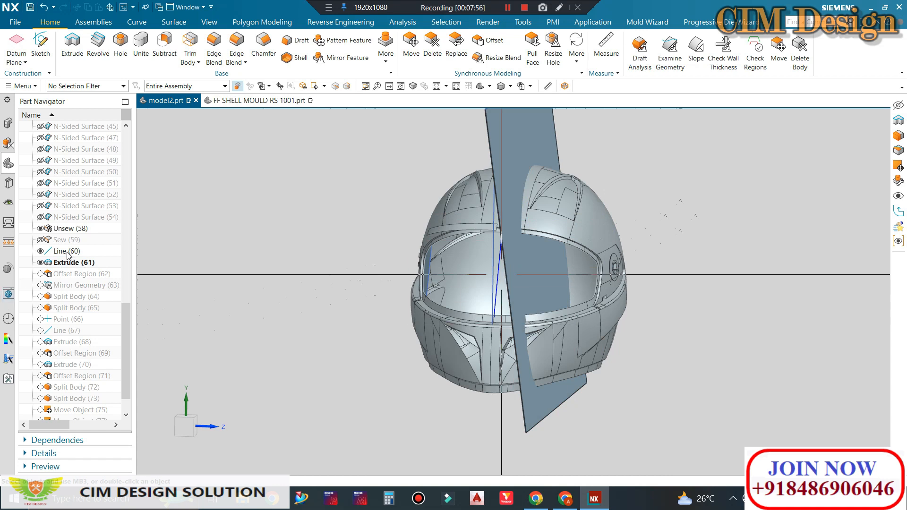
click(66, 252)
right_click(67, 252)
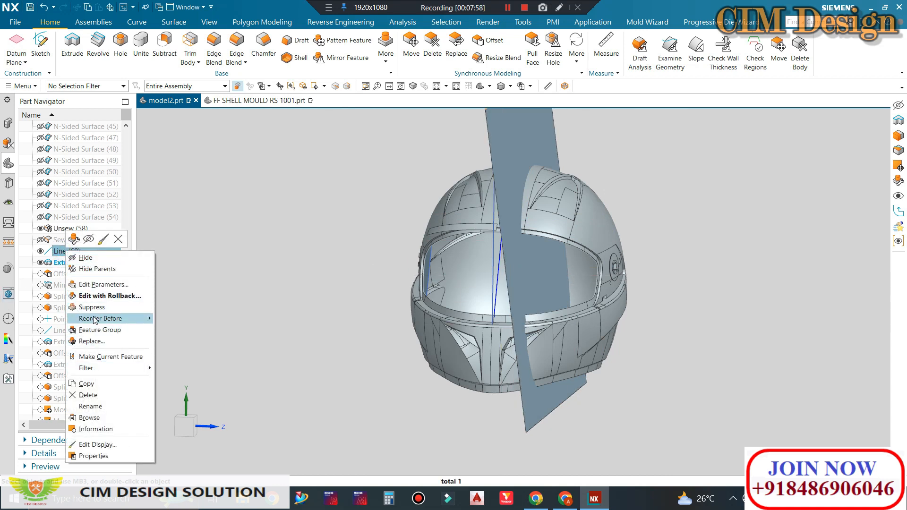
click(103, 357)
middle_drag(704, 253, 810, 238)
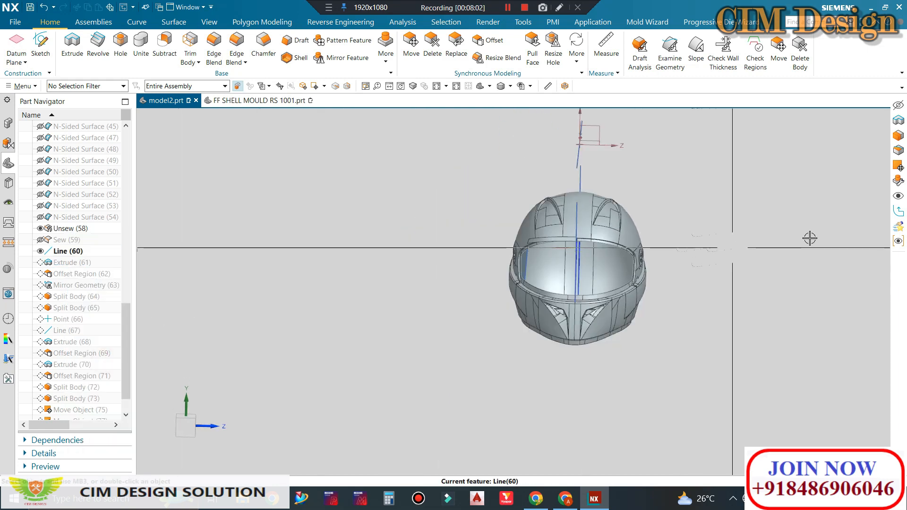
middle_drag(699, 225, 719, 183)
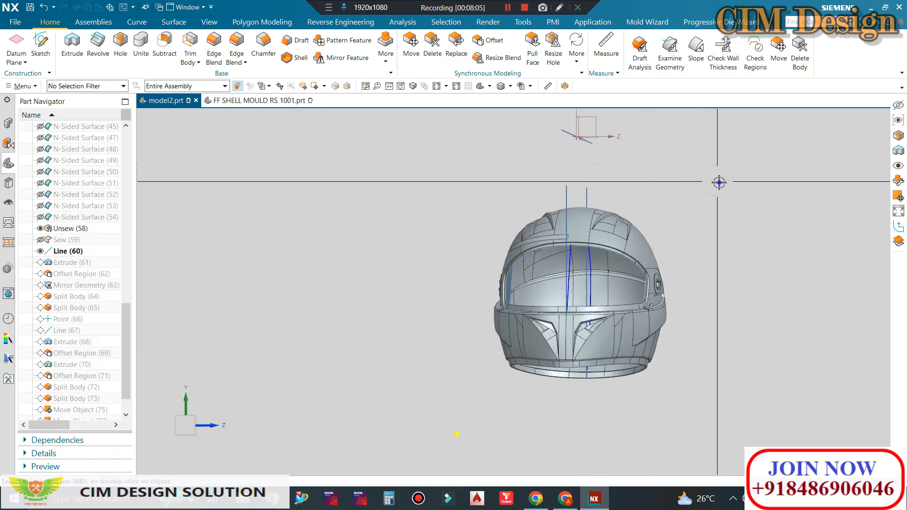
middle_drag(650, 180, 693, 174)
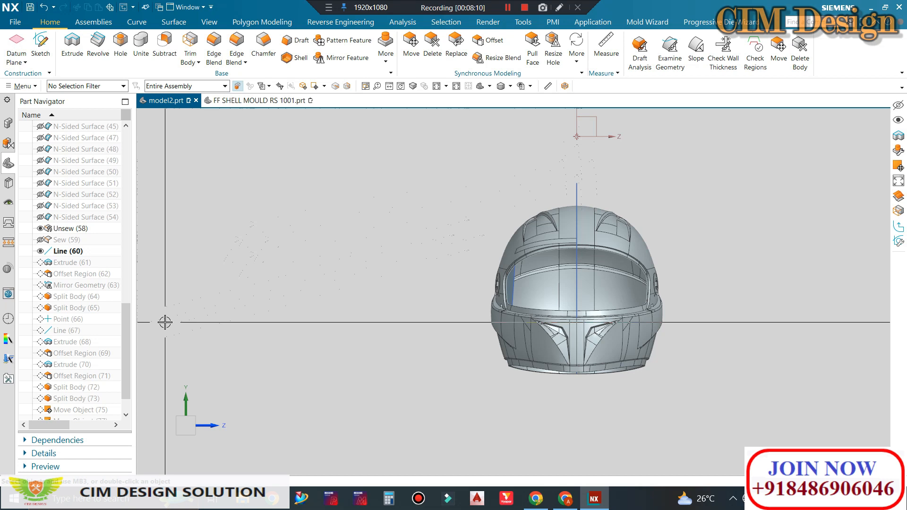
Make Extrude (61) the current feature and review its distance and draft angle settings without changing them
right_click(67, 262)
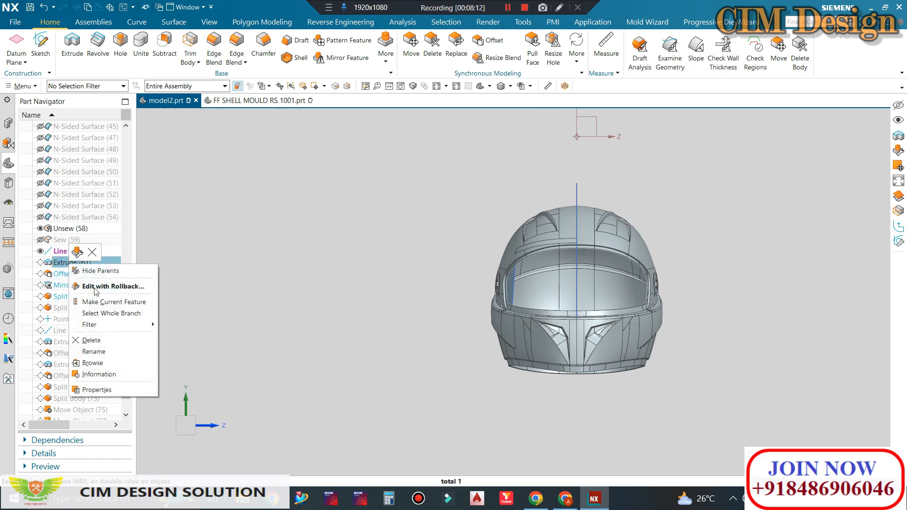
click(105, 302)
double_click(76, 263)
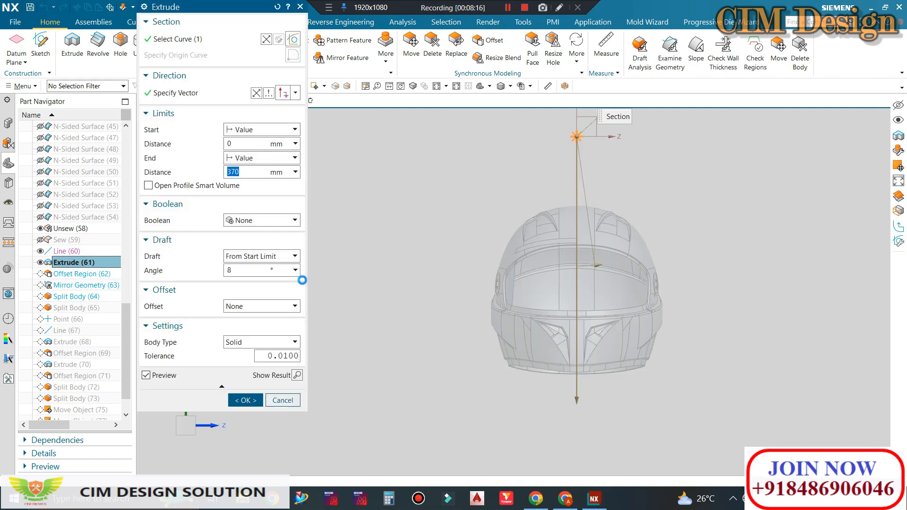
click(235, 270)
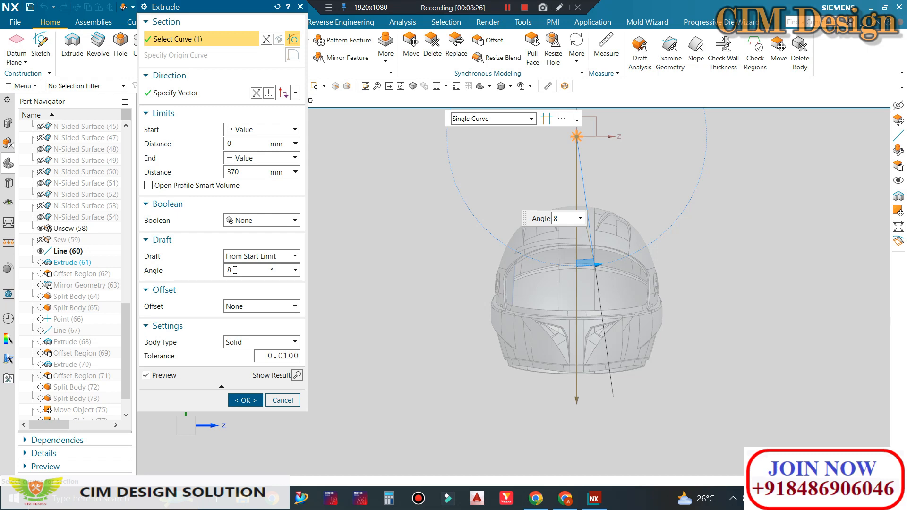
click(282, 400)
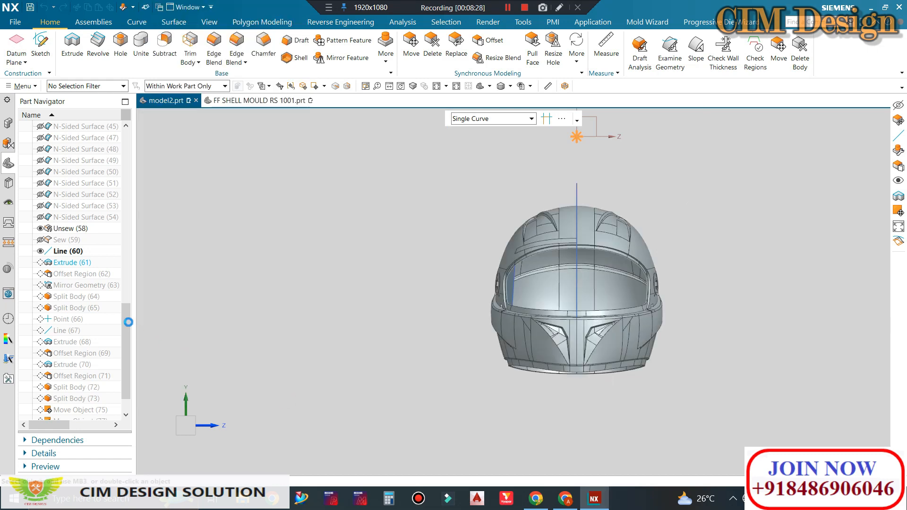
Make Offset Region (62) the current feature and inspect the offset sheet against the helmet crown from the front
middle_drag(411, 265, 434, 267)
right_click(81, 277)
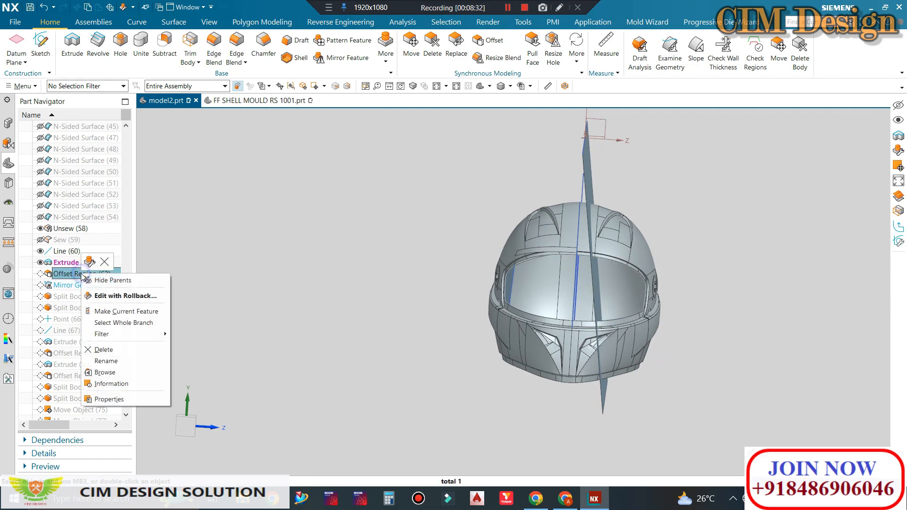
click(114, 312)
middle_drag(303, 288, 335, 282)
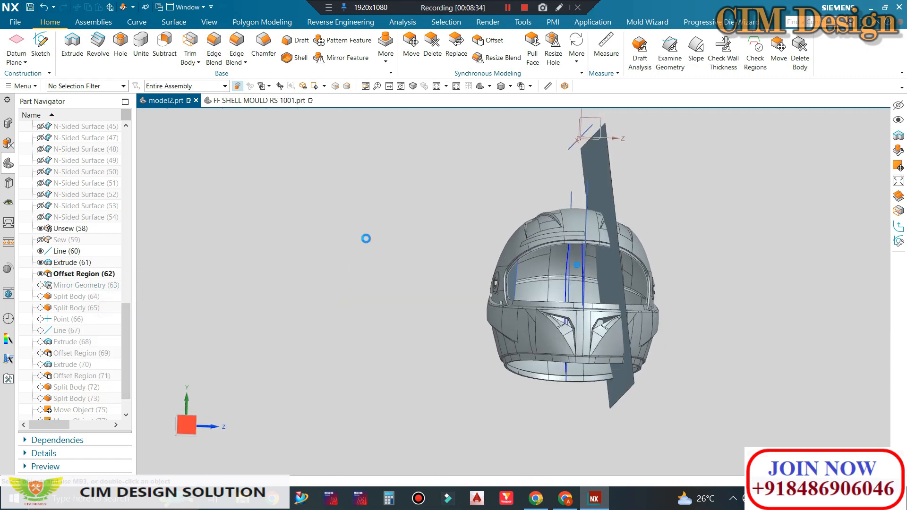
key(F8)
scroll(597, 214, up, 5)
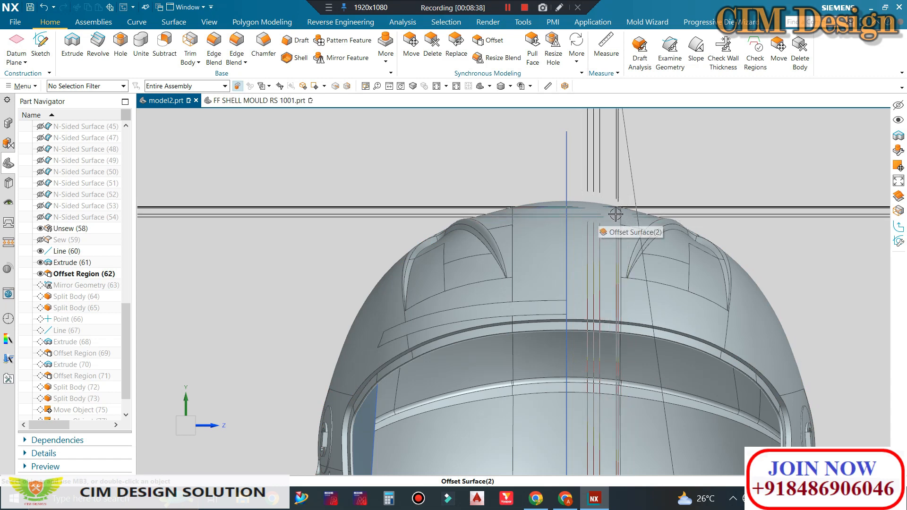
scroll(573, 194, down, 4)
scroll(574, 193, down, 1)
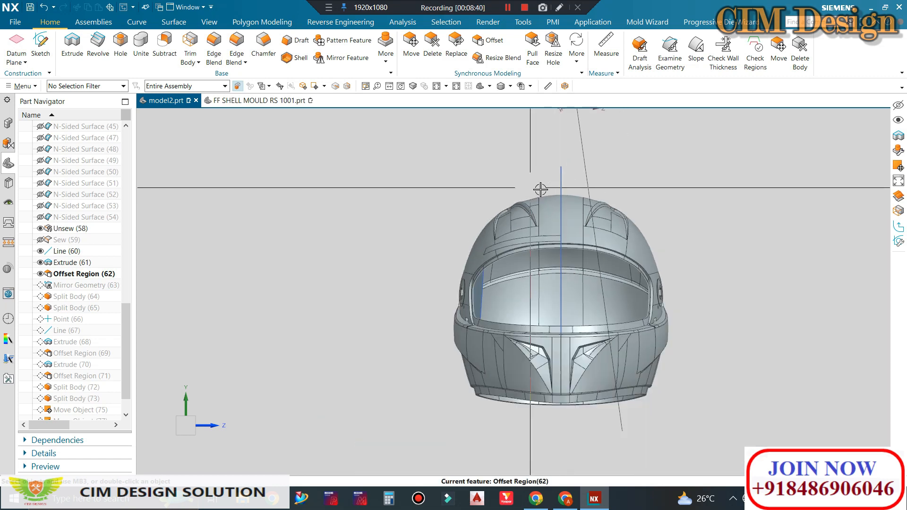
middle_drag(586, 194, 555, 203)
key(F8)
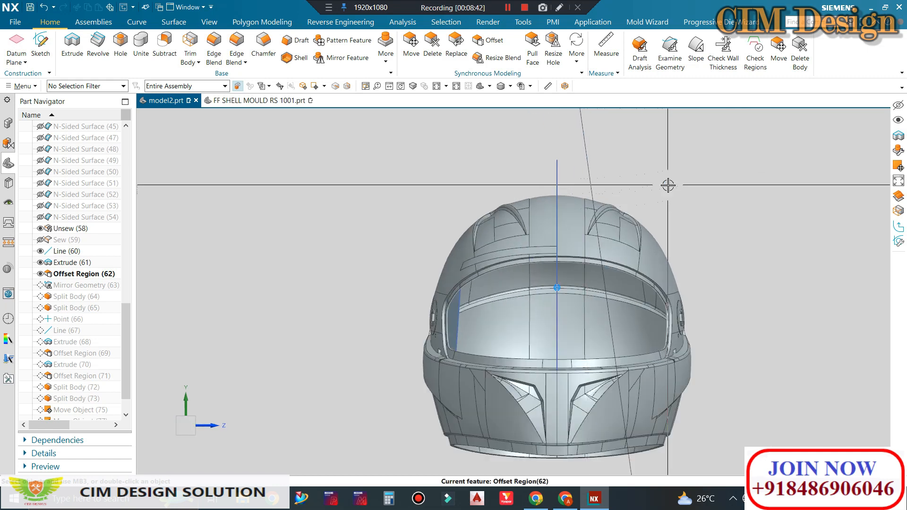
scroll(570, 196, up, 2)
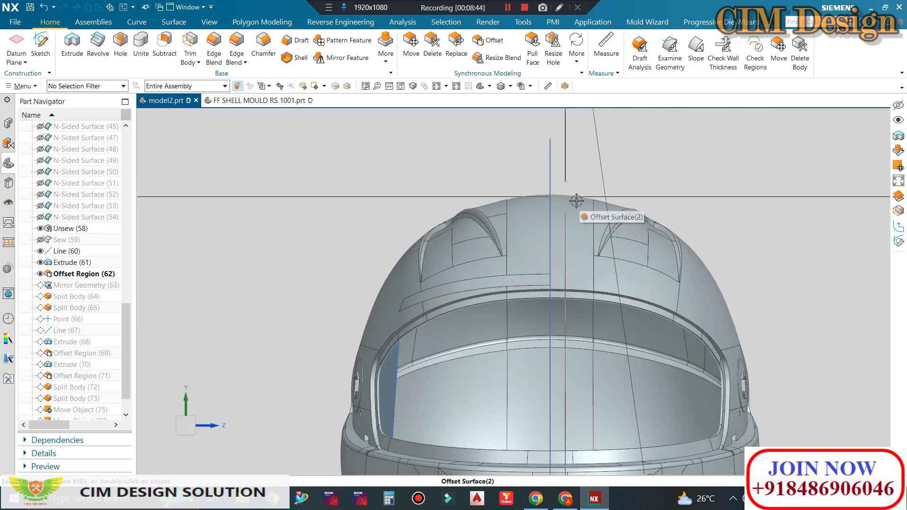
Make Split Body (65) the current feature to bring in the mirrored sheet and the split helmet bodies
click(67, 289)
click(70, 308)
right_click(69, 308)
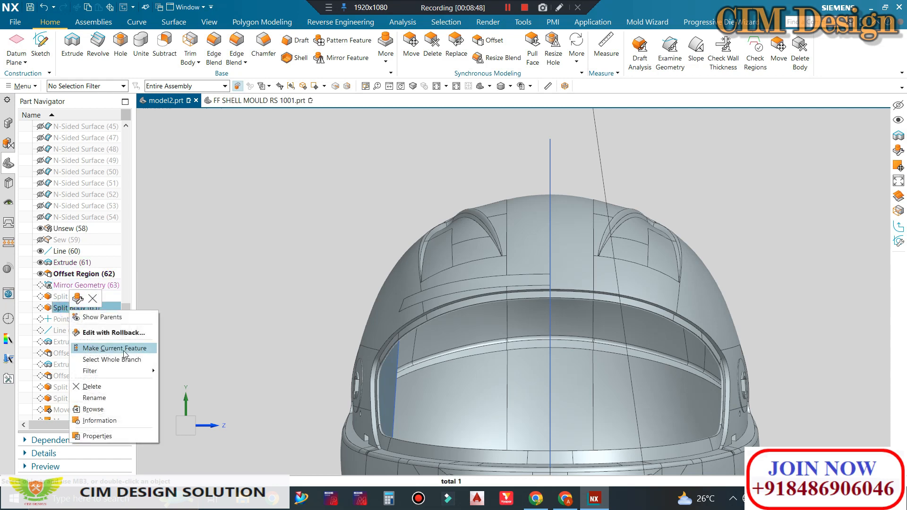
click(156, 348)
scroll(542, 213, down, 3)
middle_drag(619, 210, 583, 225)
Limit selection to solid bodies and hide the differently tilted helmet body that overlaps the split shell
click(85, 85)
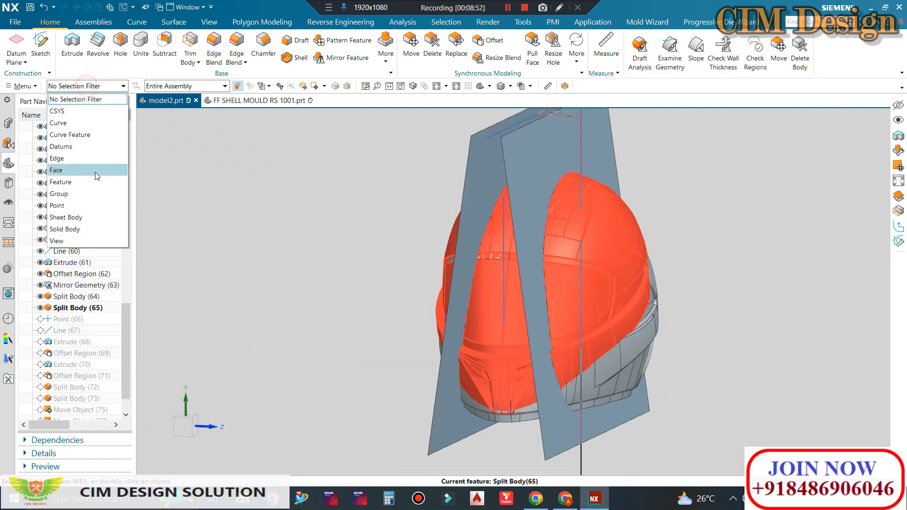
click(78, 229)
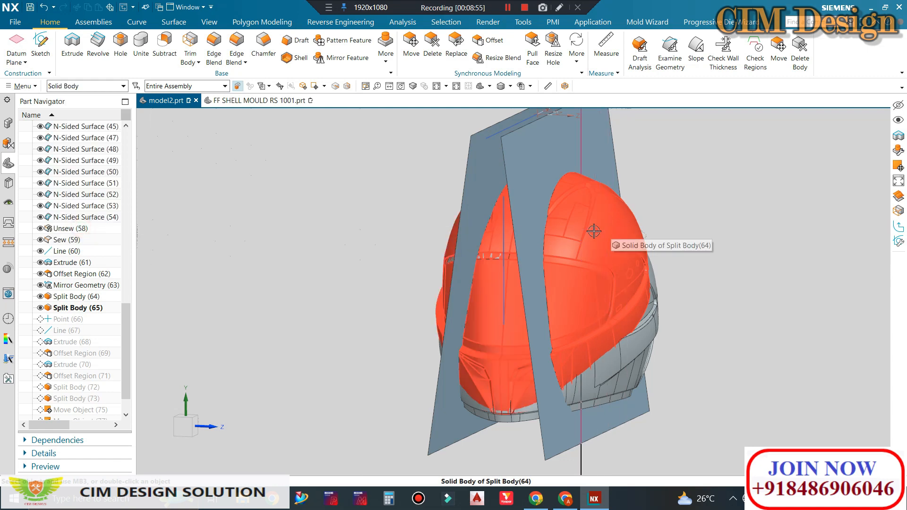
middle_drag(609, 236, 661, 323)
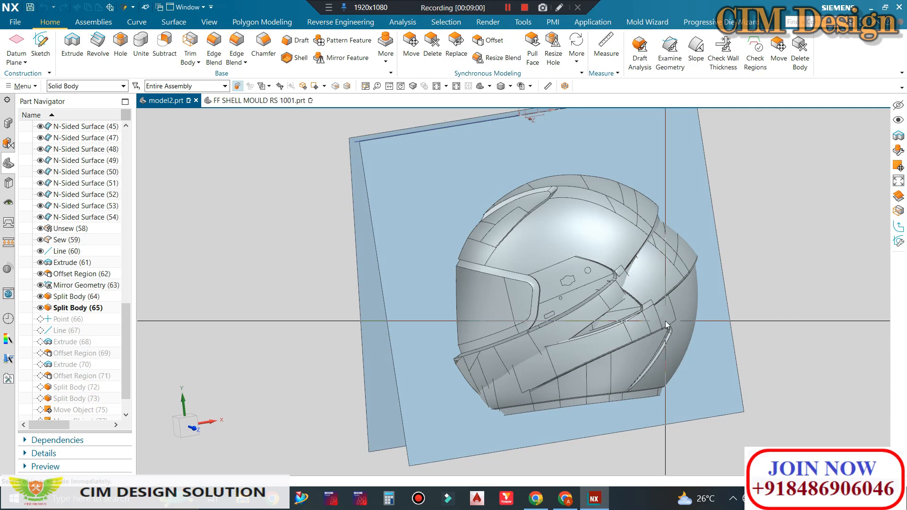
key(ctrl+shift+i)
click(666, 321)
click(289, 66)
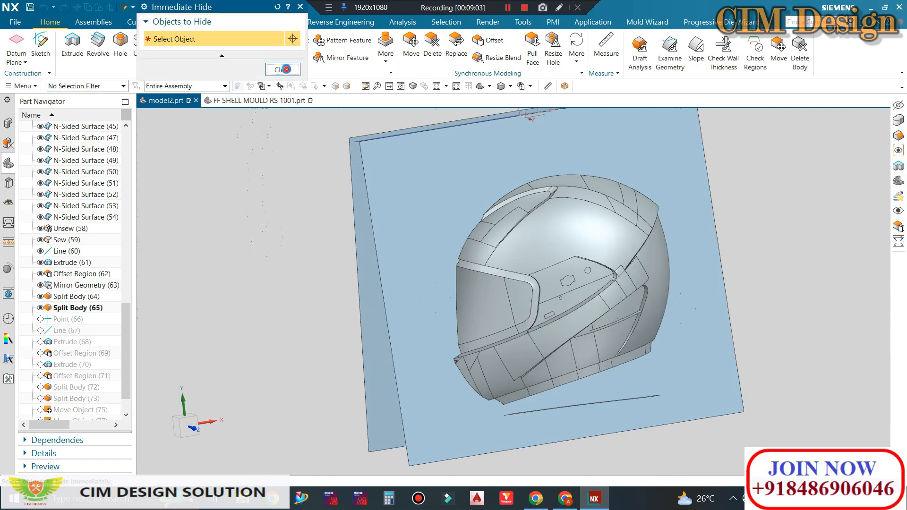
middle_drag(550, 265, 633, 253)
click(550, 226)
click(546, 300)
click(476, 234)
key(Escape)
middle_drag(241, 242, 387, 279)
key(ctrl+w)
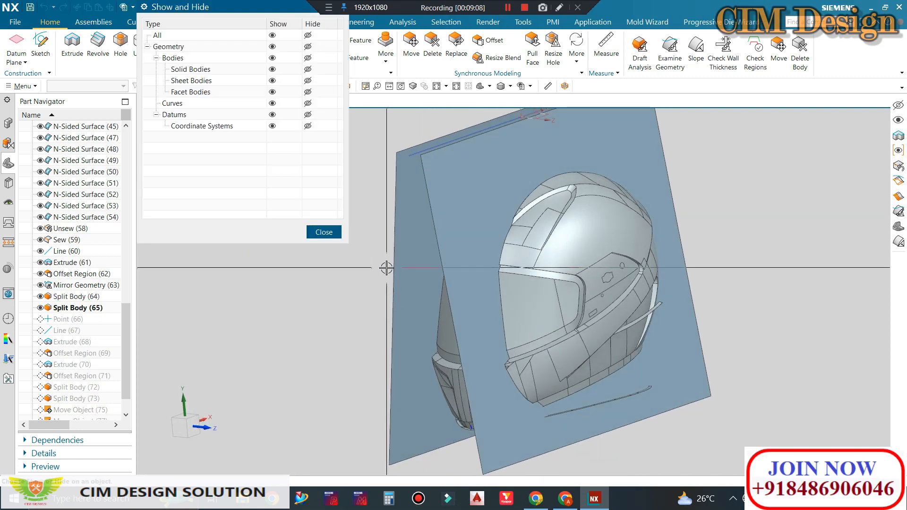
key(Escape)
Turn off layer 100 and examine how the two inclined sheets divide the helmet into centre and side pieces
middle_drag(485, 266, 514, 281)
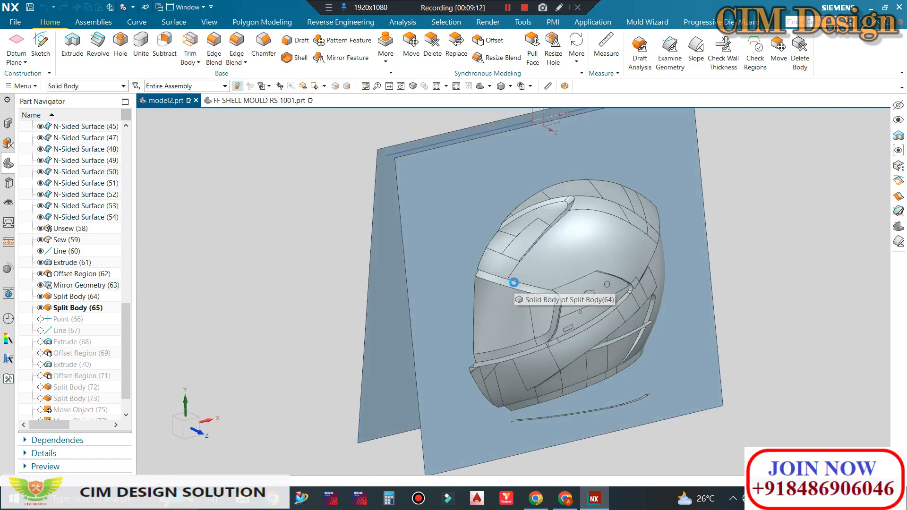
key(ctrl+l)
click(158, 185)
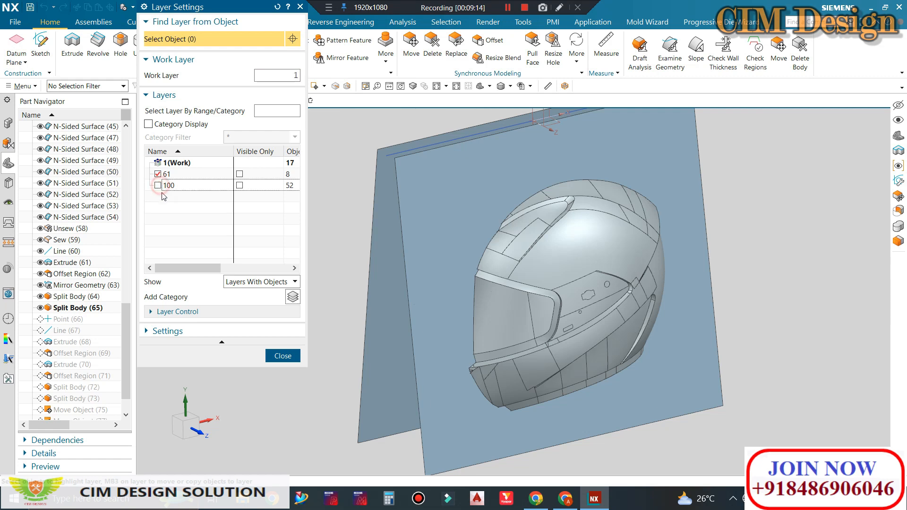
middle_click(308, 240)
middle_drag(378, 255, 637, 234)
middle_drag(694, 251, 563, 263)
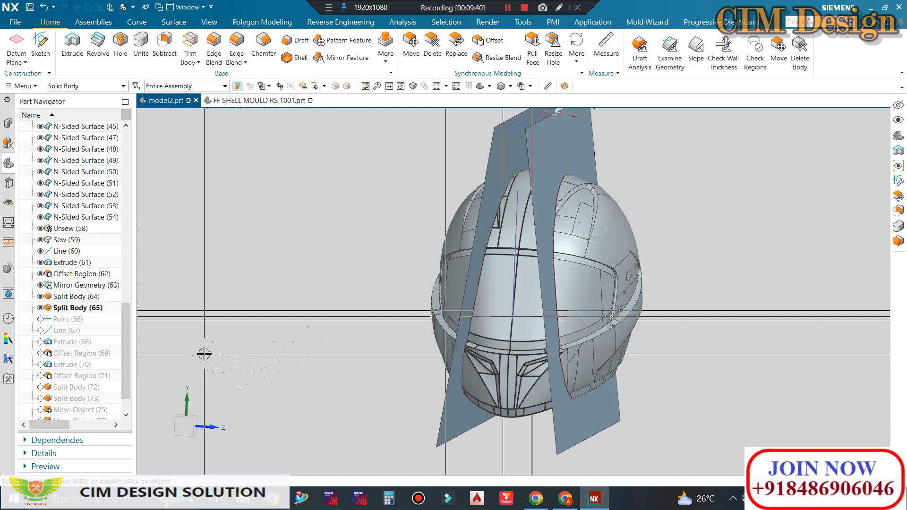
middle_drag(209, 363, 615, 270)
middle_drag(670, 237, 729, 255)
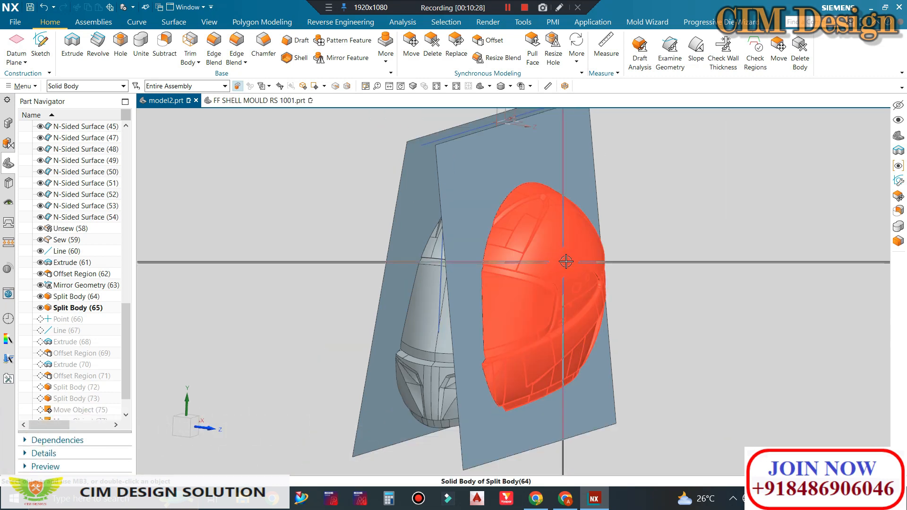
middle_drag(600, 265, 367, 263)
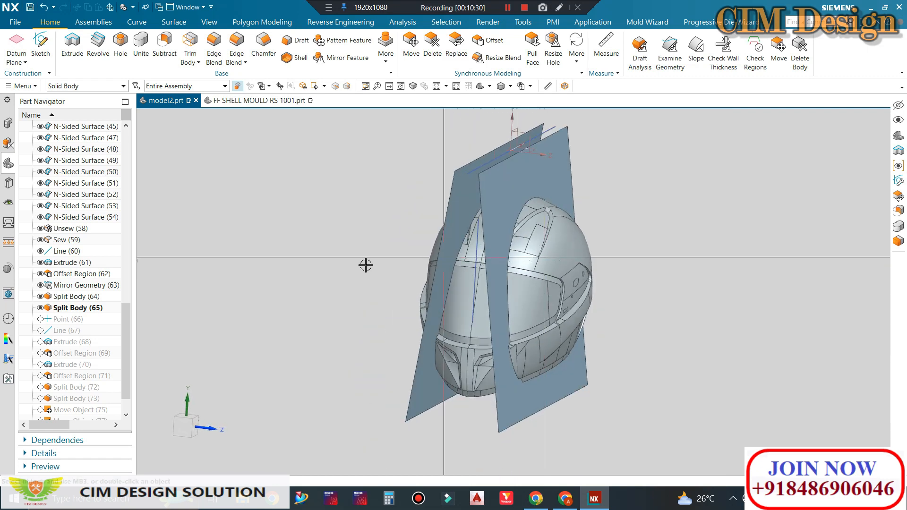
Make Line (67) the current feature and view the helmet squarely from the side
right_click(70, 332)
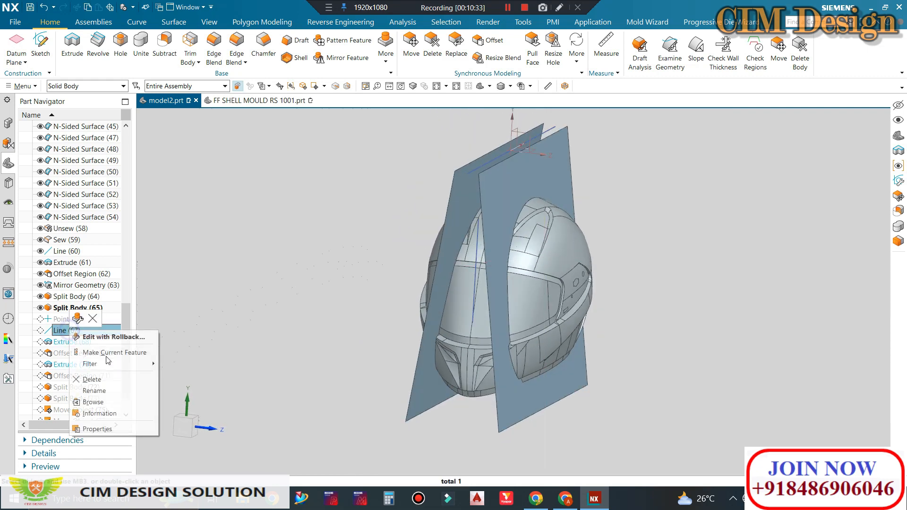
click(90, 350)
middle_drag(458, 258, 522, 204)
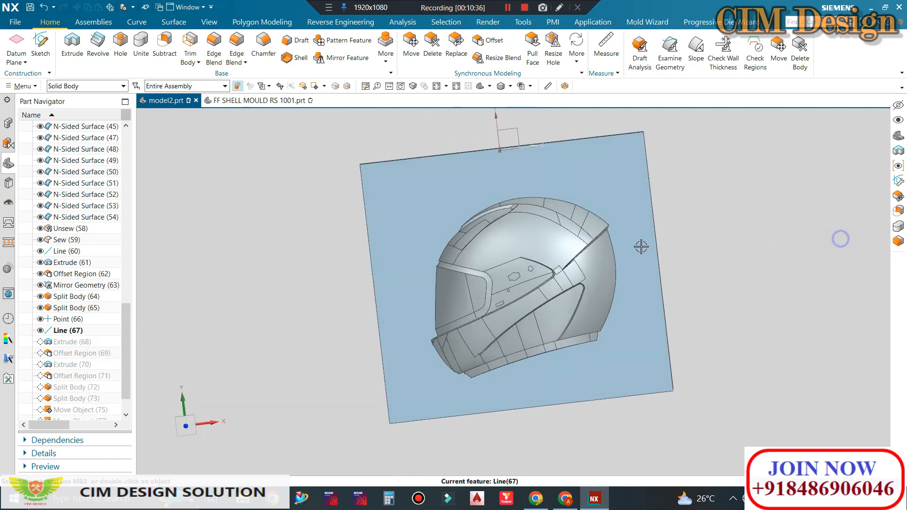
key(F8)
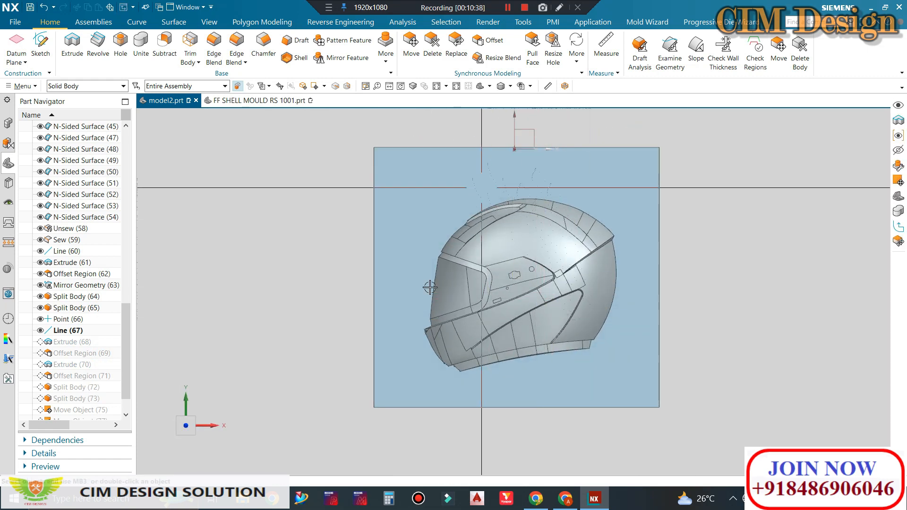
Make Extrude (68) the current feature and review its distance and draft angle settings without changing them
click(70, 343)
right_click(70, 346)
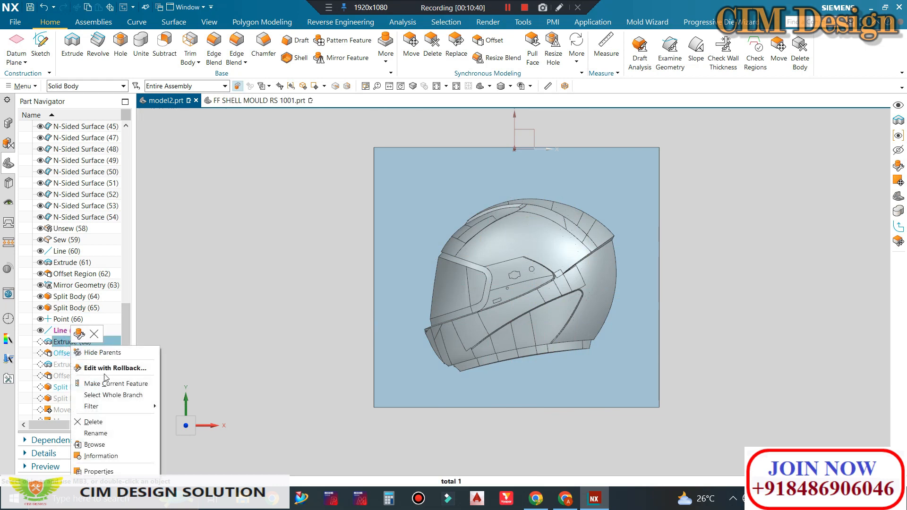
click(105, 380)
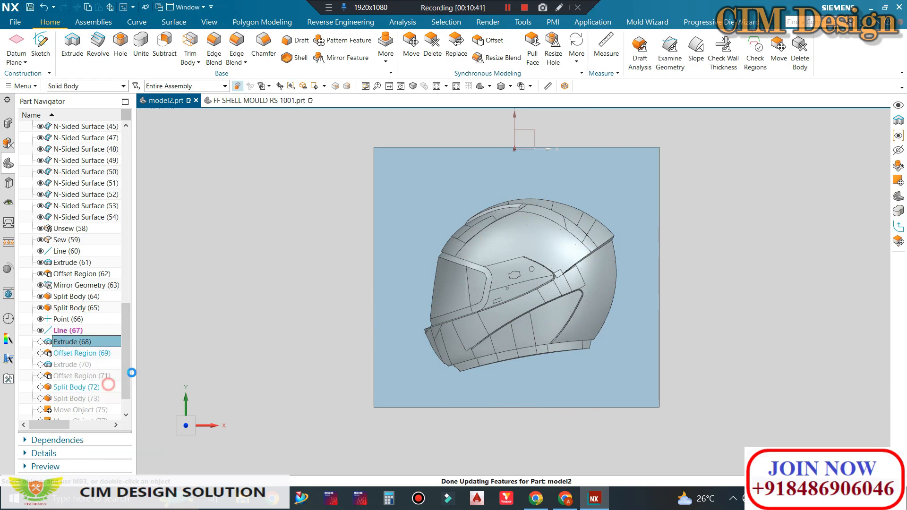
double_click(68, 344)
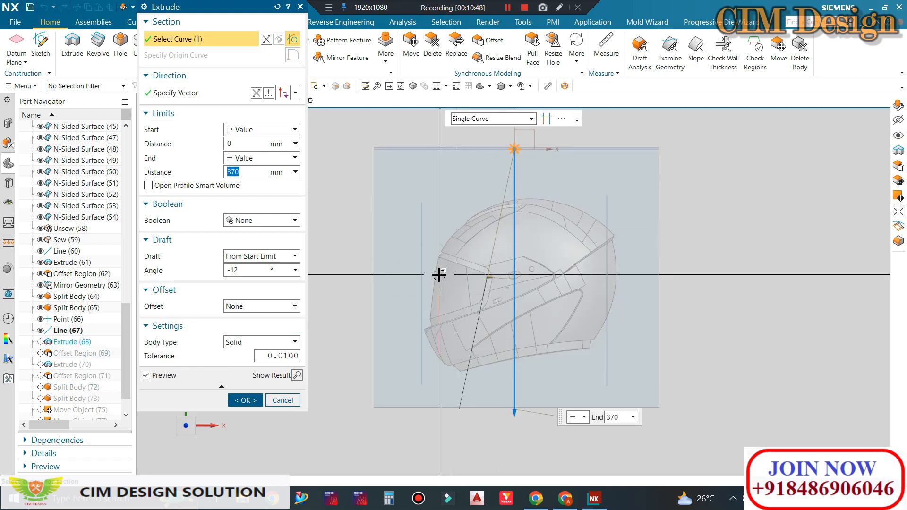
click(283, 401)
Make Offset Region (69) the current feature and examine the crossing splitting sheets closely from above
click(81, 356)
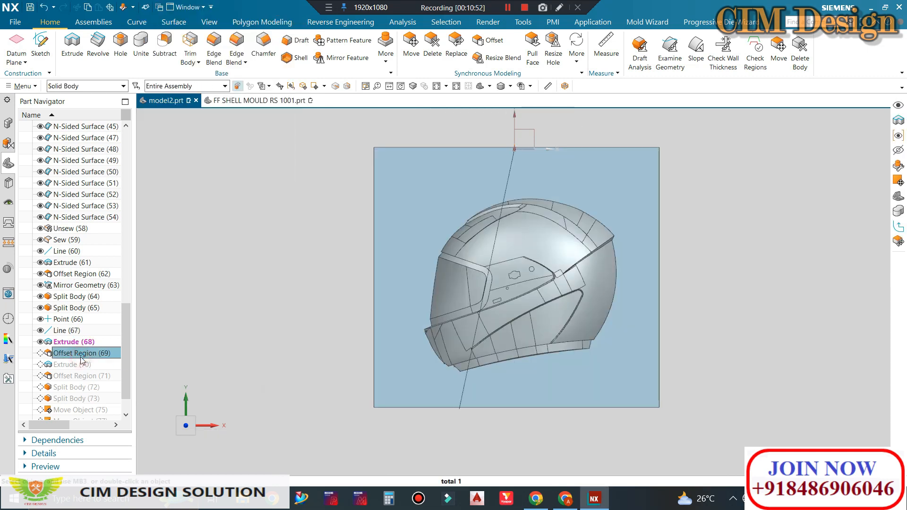
right_click(81, 359)
click(118, 263)
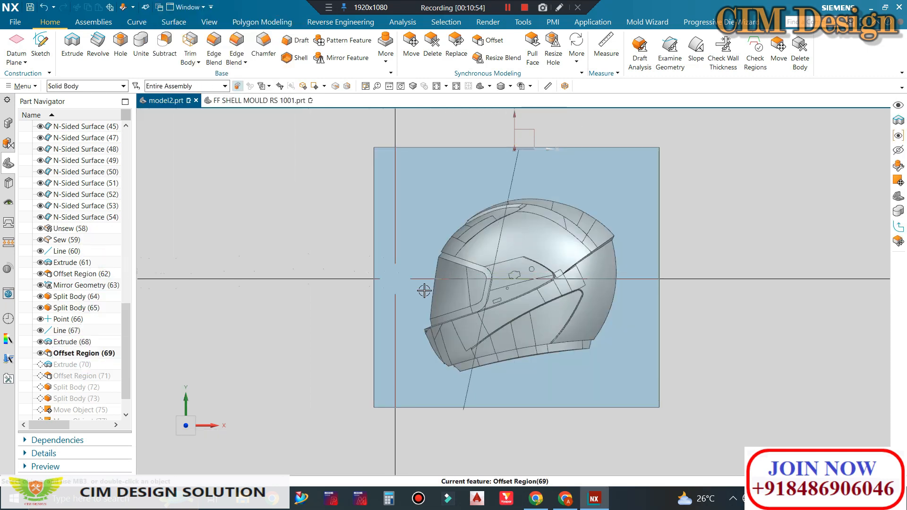
middle_drag(425, 290, 518, 348)
scroll(501, 203, up, 4)
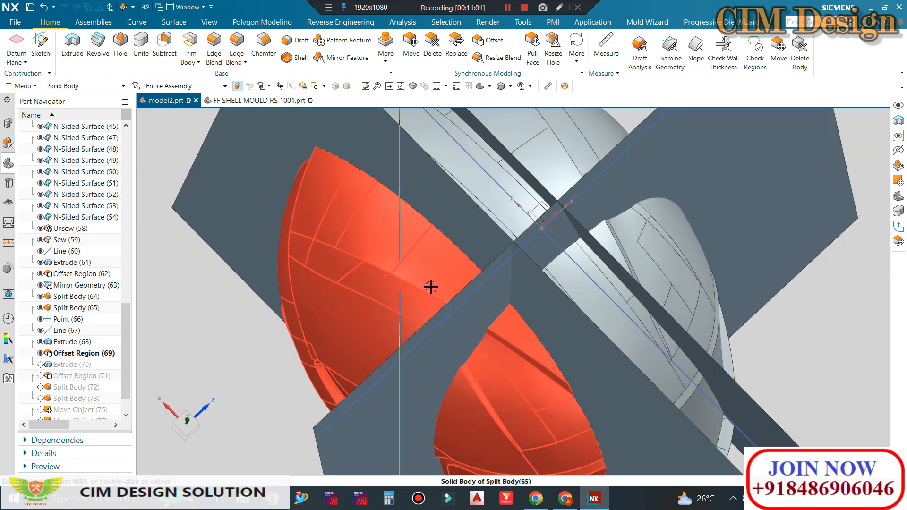
Make Offset Region (71) the current feature and inspect the crossing splitting sheets around the helmet
scroll(584, 316, down, 3)
middle_drag(569, 290, 565, 265)
scroll(85, 378, down, 1)
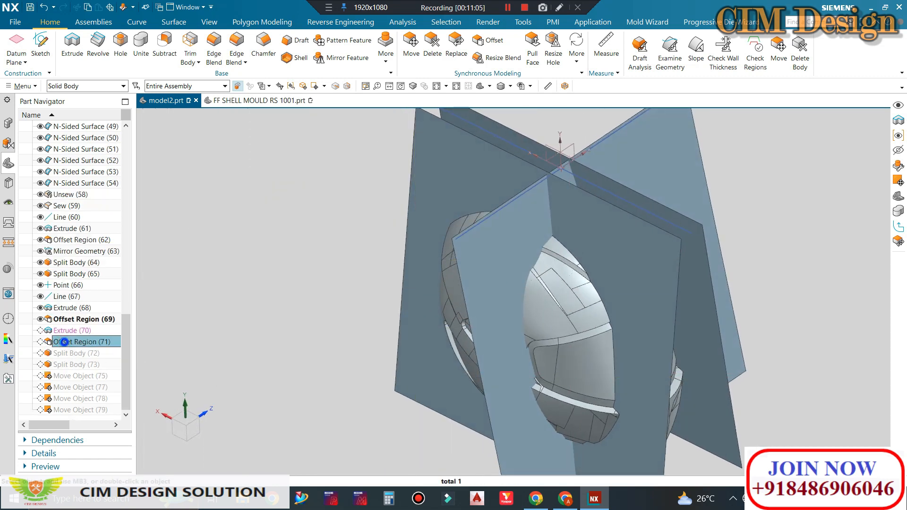
right_click(59, 342)
click(95, 367)
middle_drag(345, 323, 472, 284)
Make Split Body (73) the current feature and view the helmet squarely from the front
click(72, 365)
right_click(72, 365)
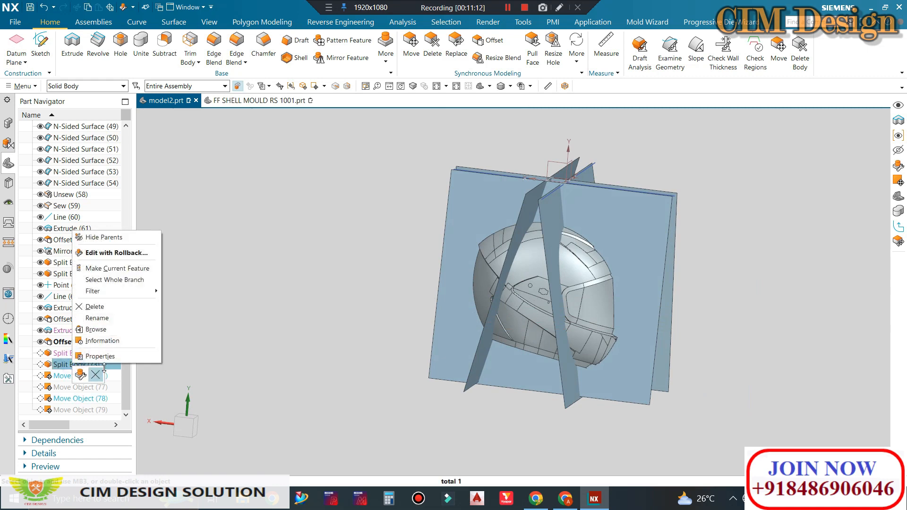
click(114, 268)
middle_drag(383, 265, 773, 246)
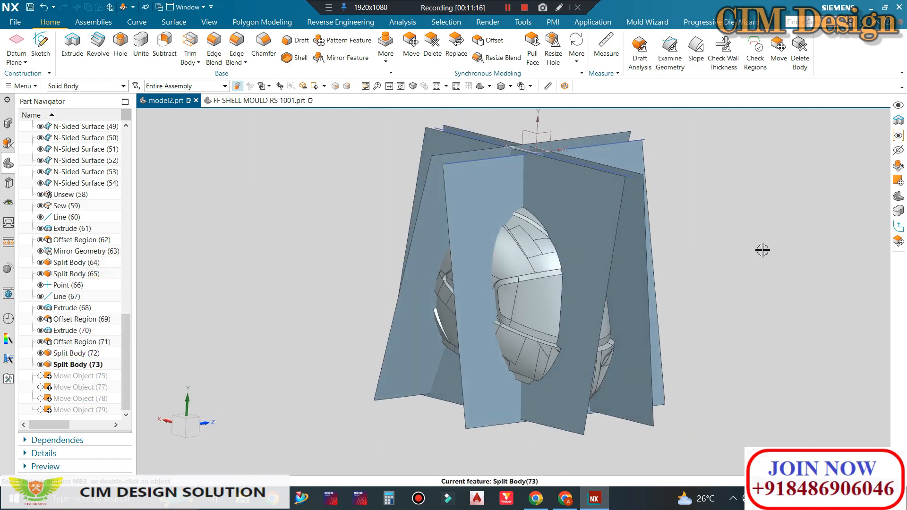
key(F8)
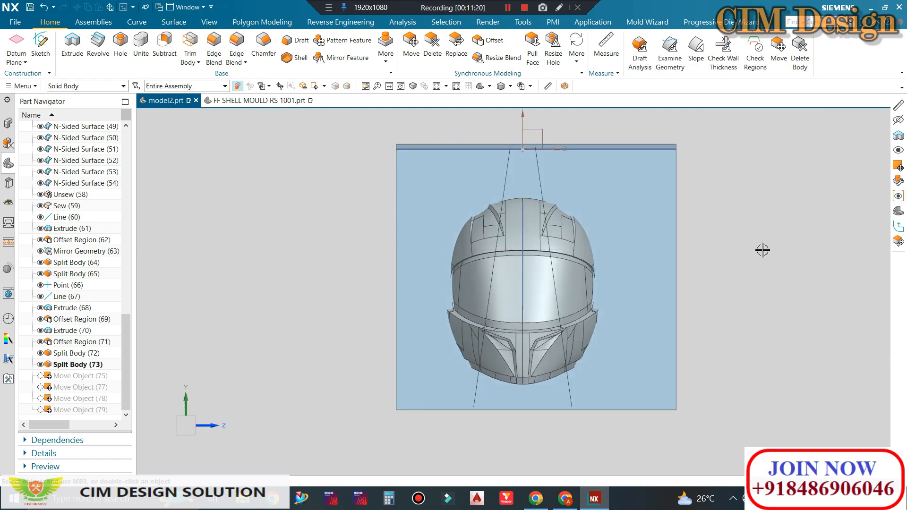
middle_drag(492, 265, 550, 272)
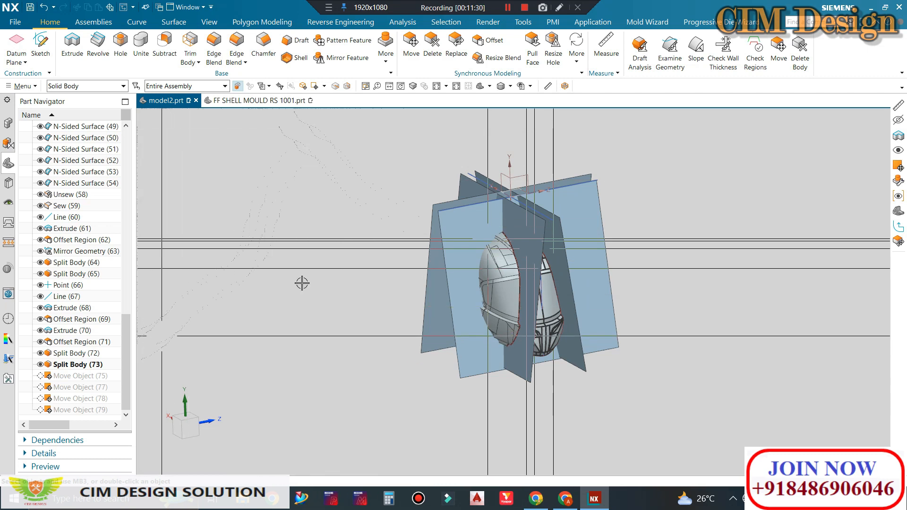
Examine from above and below how the four inclined sheets divide the helmet into centre, corner and side pieces
scroll(523, 221, up, 2)
middle_drag(523, 222, 490, 327)
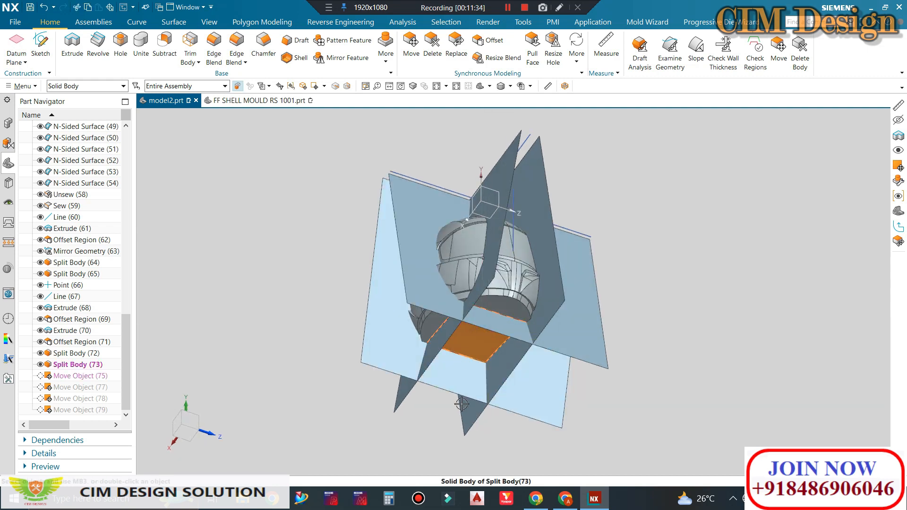
mouse_move(461, 404)
middle_down()
mouse_move(458, 419)
mouse_move(466, 421)
middle_up()
scroll(471, 285, up, 4)
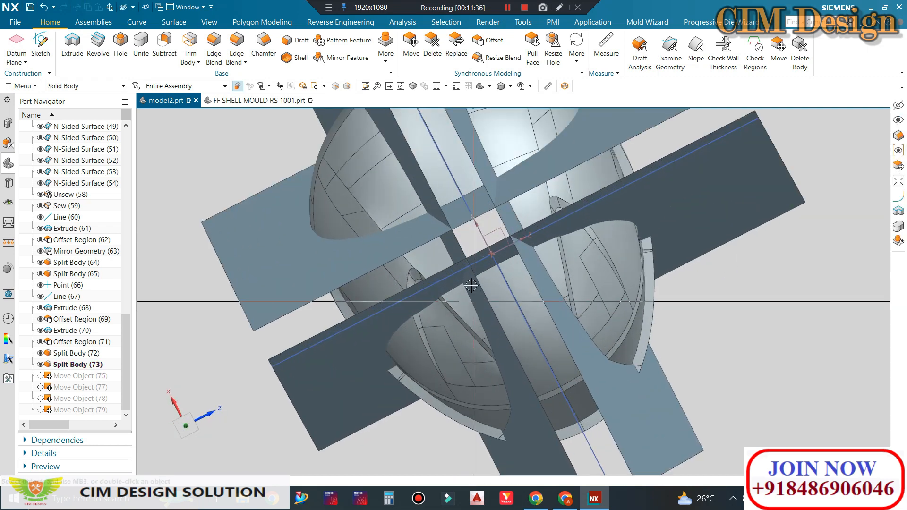
middle_drag(471, 285, 507, 211)
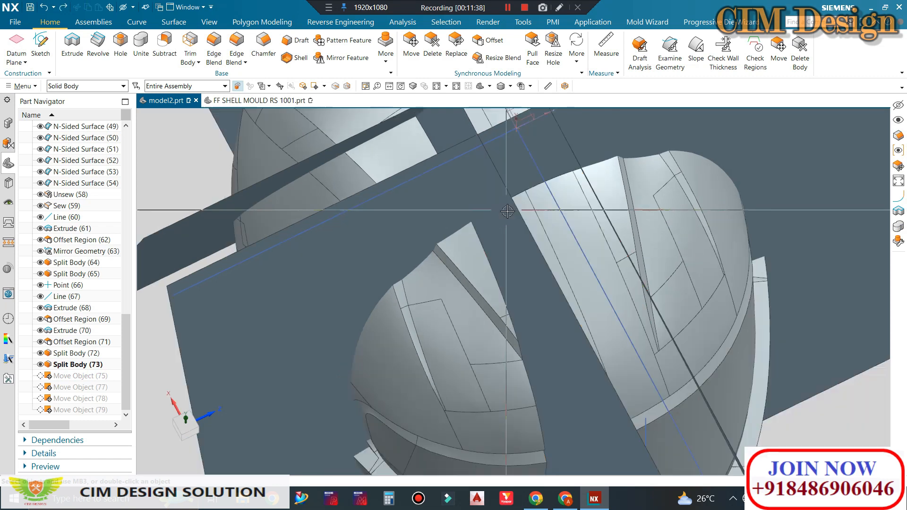
scroll(507, 211, down, 4)
middle_drag(520, 253, 507, 179)
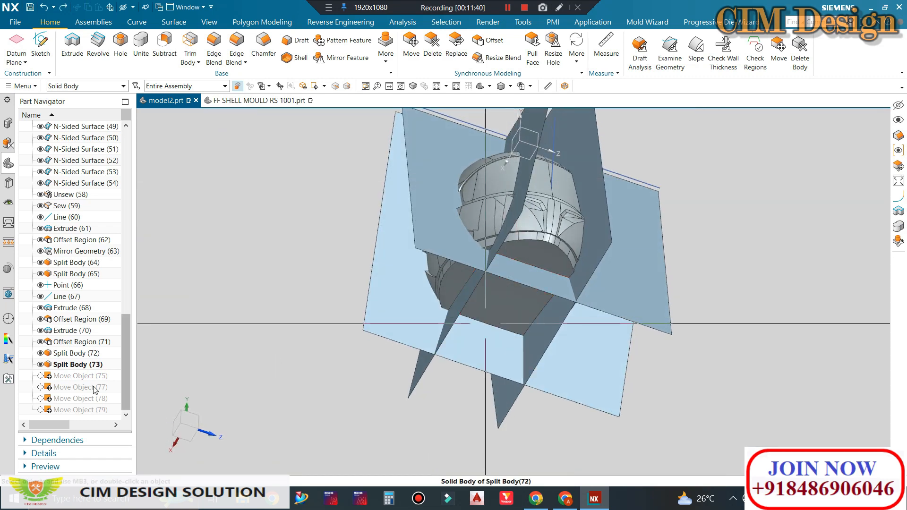
Make Move Object (75) the current feature and view the helmet with its central core block shifted downward
right_click(71, 376)
click(112, 283)
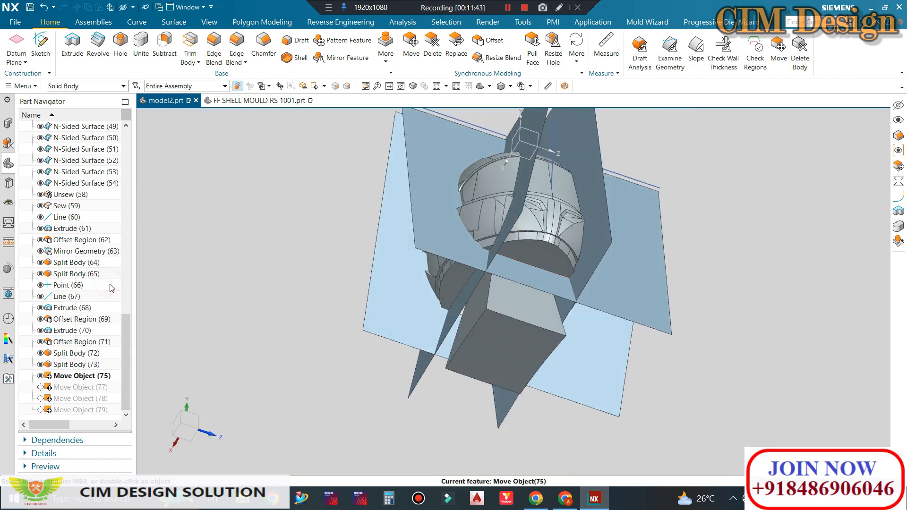
middle_drag(467, 274, 683, 187)
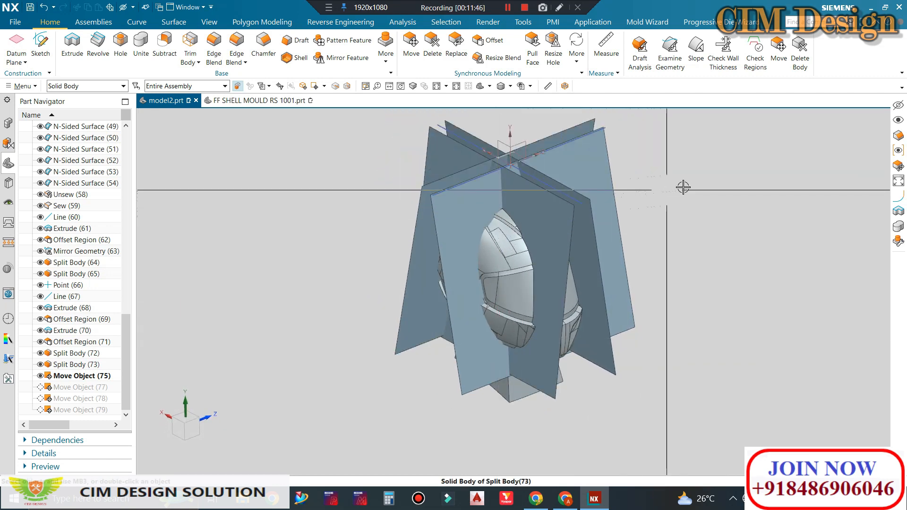
Examine the inclination of the splitting sheets and the tapered central block from the side, front and underside
scroll(637, 335, down, 1)
scroll(608, 218, up, 2)
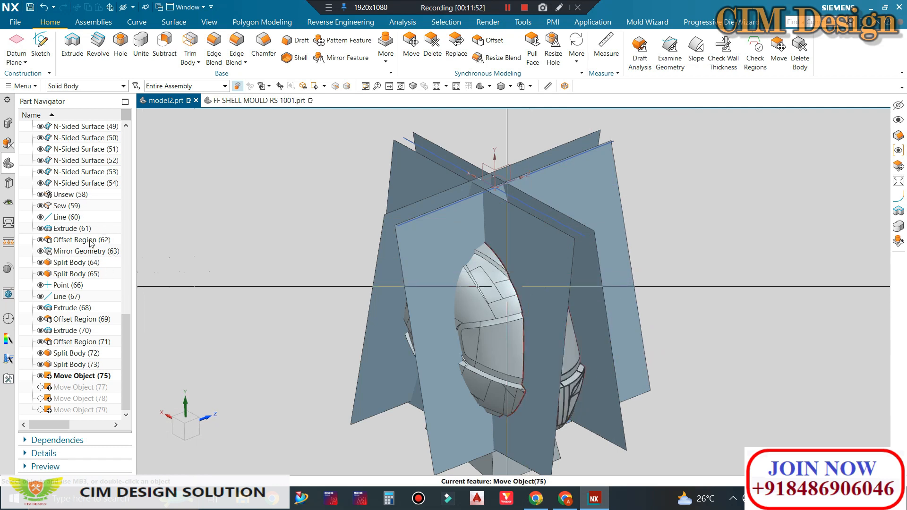
middle_drag(372, 207, 377, 191)
middle_drag(491, 153, 495, 161)
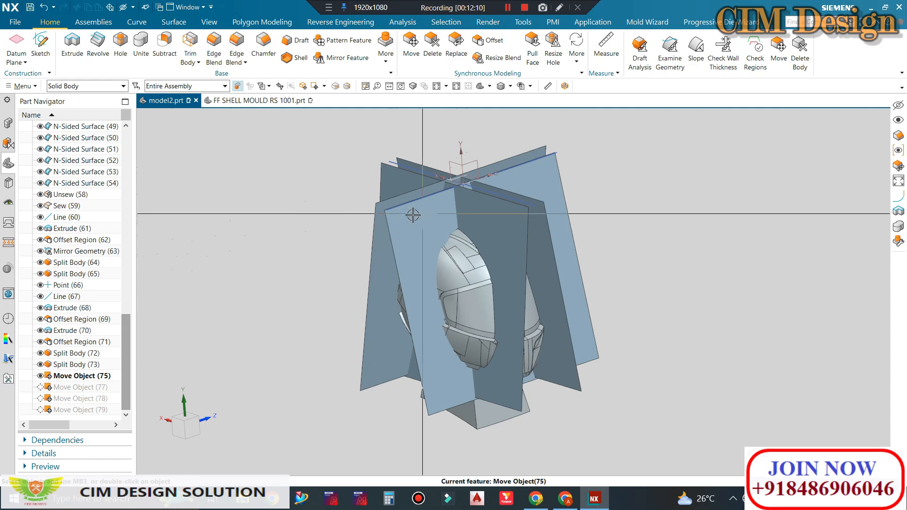
scroll(479, 182, up, 2)
mouse_move(480, 181)
middle_down()
mouse_move(449, 179)
mouse_move(484, 176)
middle_up()
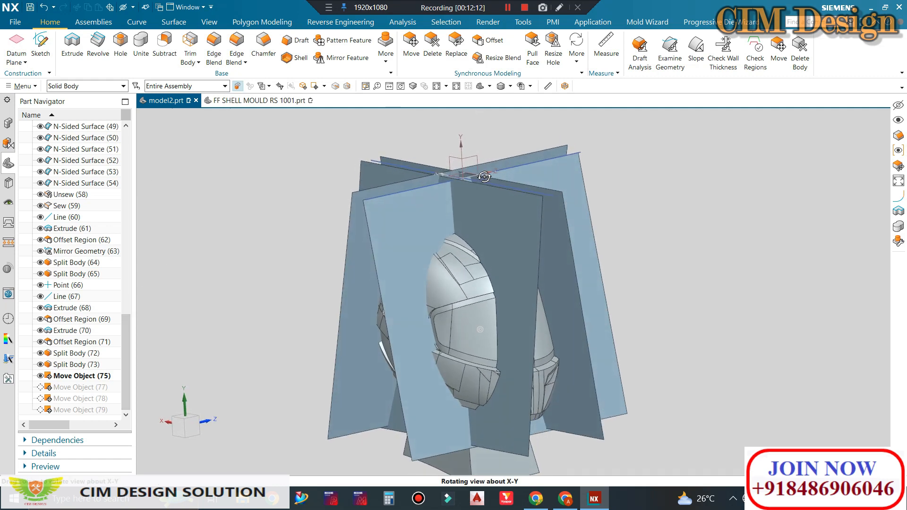
scroll(496, 177, down, 1)
middle_drag(541, 161, 553, 166)
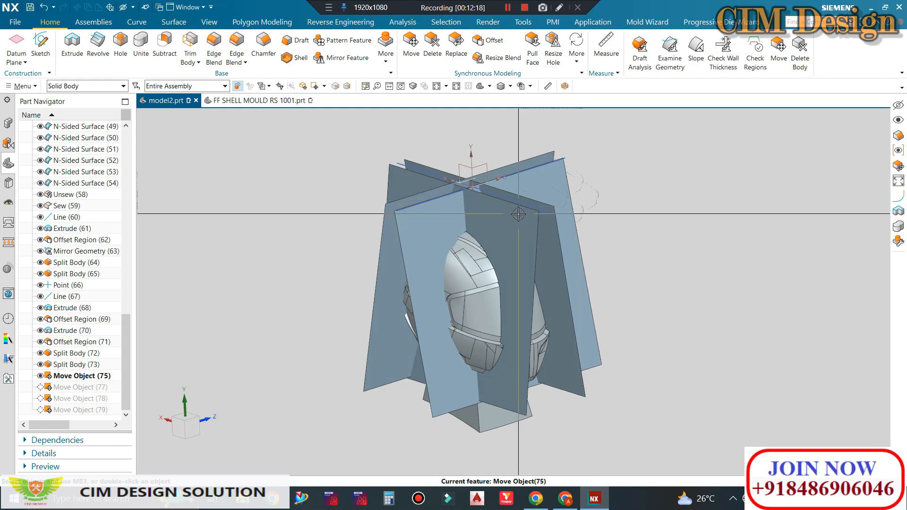
scroll(481, 193, up, 2)
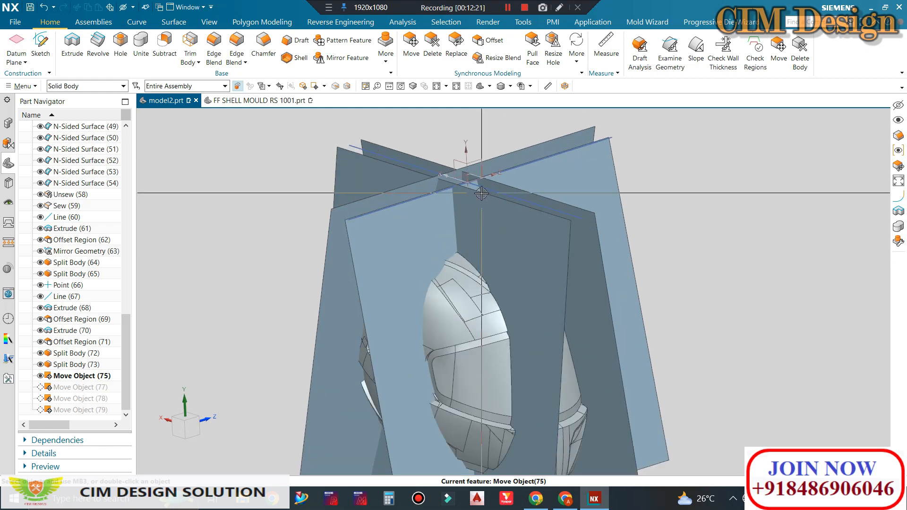
scroll(482, 192, down, 1)
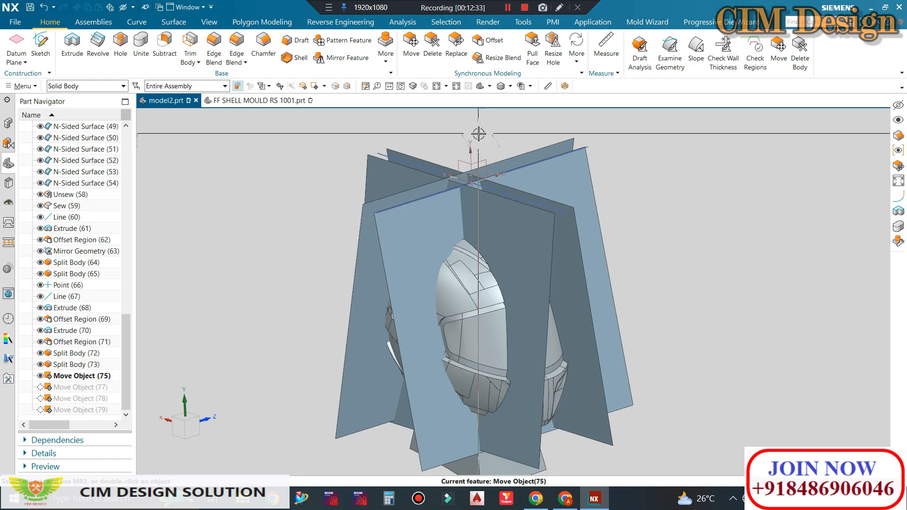
scroll(475, 144, up, 1)
scroll(466, 153, down, 2)
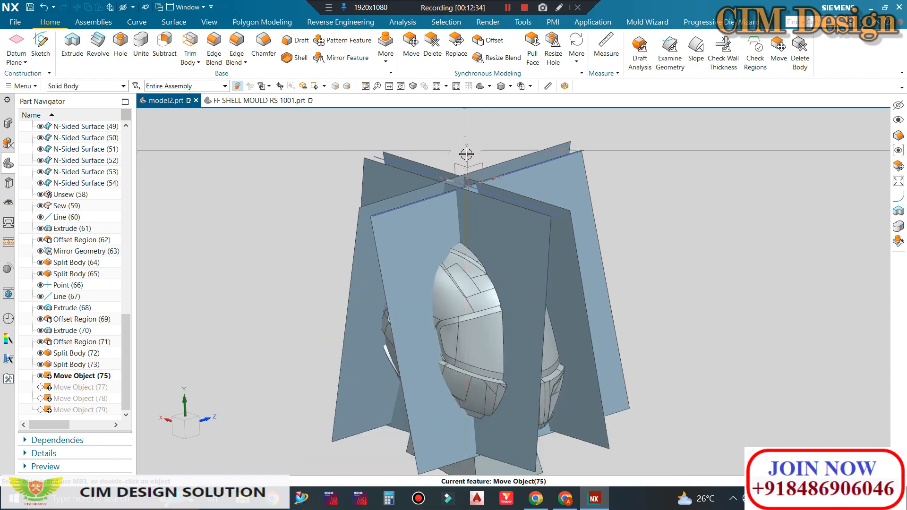
mouse_move(468, 158)
middle_down()
mouse_move(471, 125)
mouse_move(475, 172)
middle_up()
middle_drag(482, 254, 686, 199)
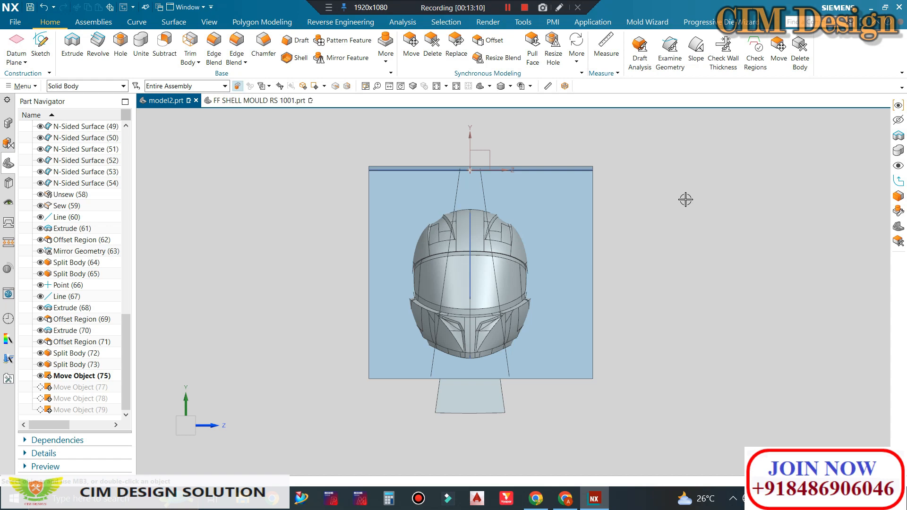
middle_drag(403, 226, 448, 351)
scroll(449, 352, up, 3)
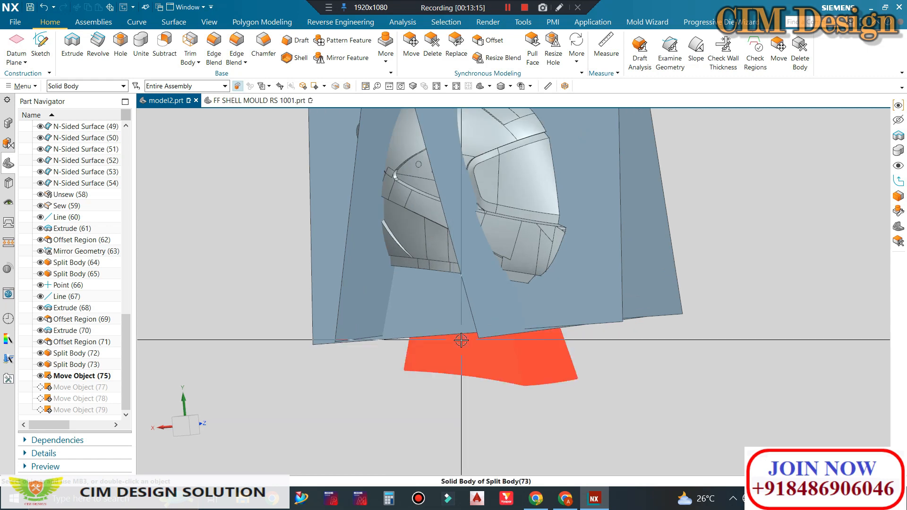
Make Move Object (77) the current feature and view the split pieces squarely from above
right_click(78, 386)
click(116, 290)
middle_drag(467, 326, 275, 390)
click(83, 387)
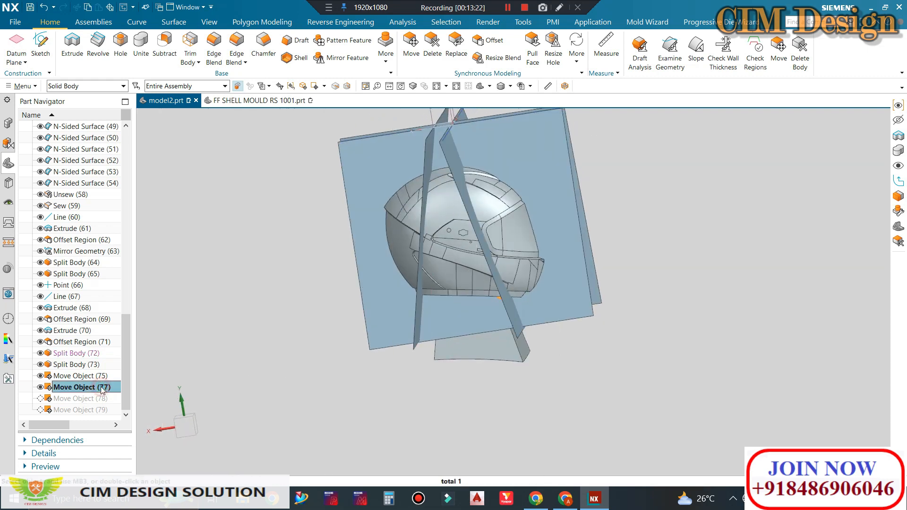
middle_drag(402, 331, 558, 378)
key(F8)
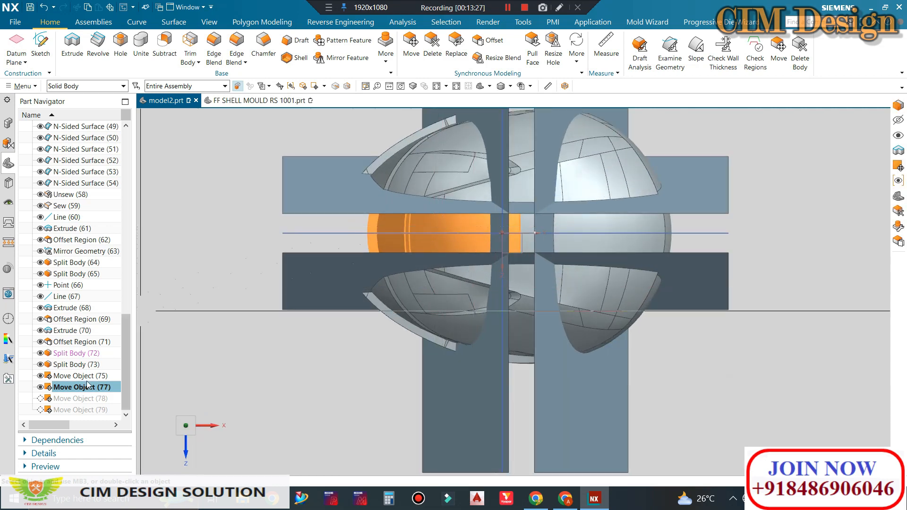
Make Move Object (78) the current feature
click(76, 399)
right_click(76, 398)
click(113, 305)
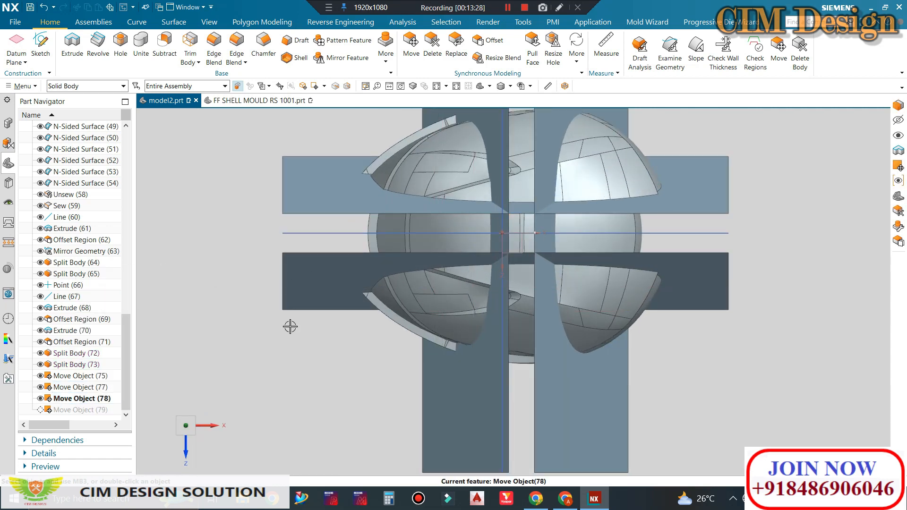
Show the hidden green helmet shell body together with the split core pieces
right_click(82, 414)
middle_drag(318, 378, 322, 320)
key(ctrl+shift+k)
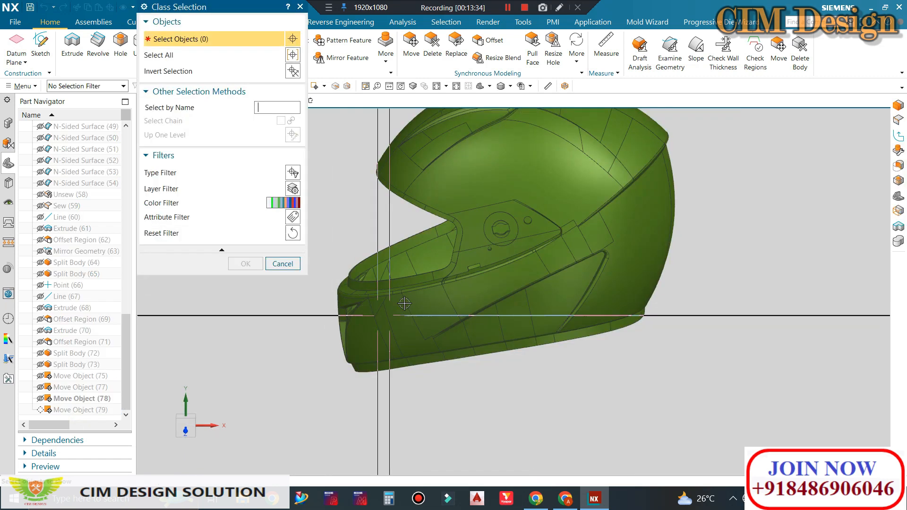
click(481, 200)
middle_click(480, 201)
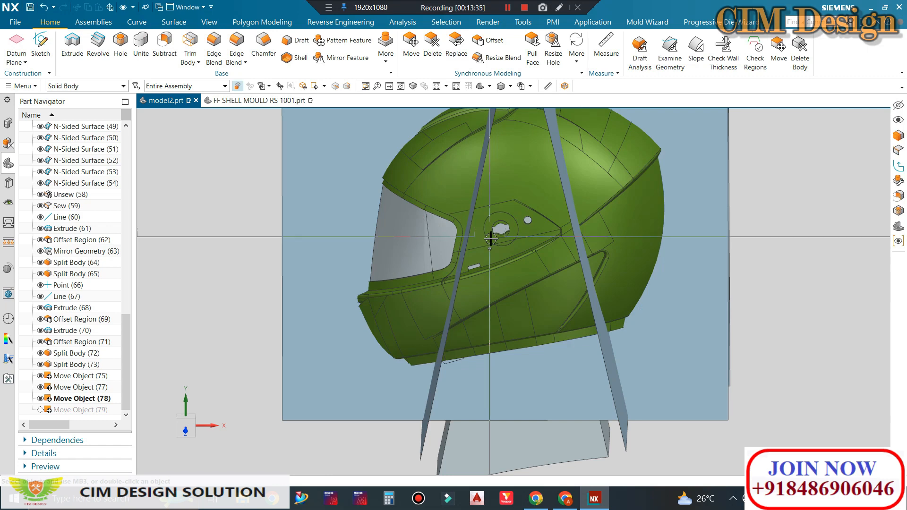
Make Move Object (79) the current feature and examine the core pieces inside the green shell from below
right_click(82, 415)
click(110, 318)
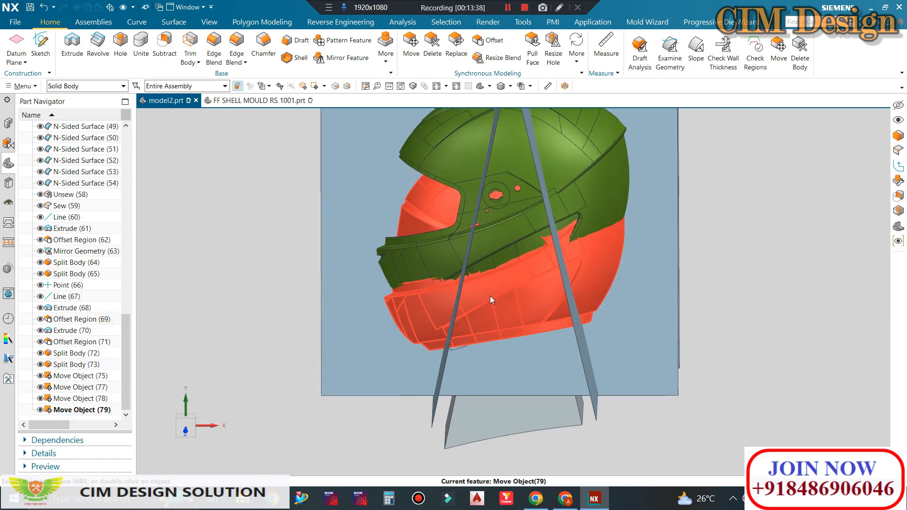
middle_drag(489, 296, 492, 251)
scroll(543, 278, up, 3)
scroll(513, 288, down, 3)
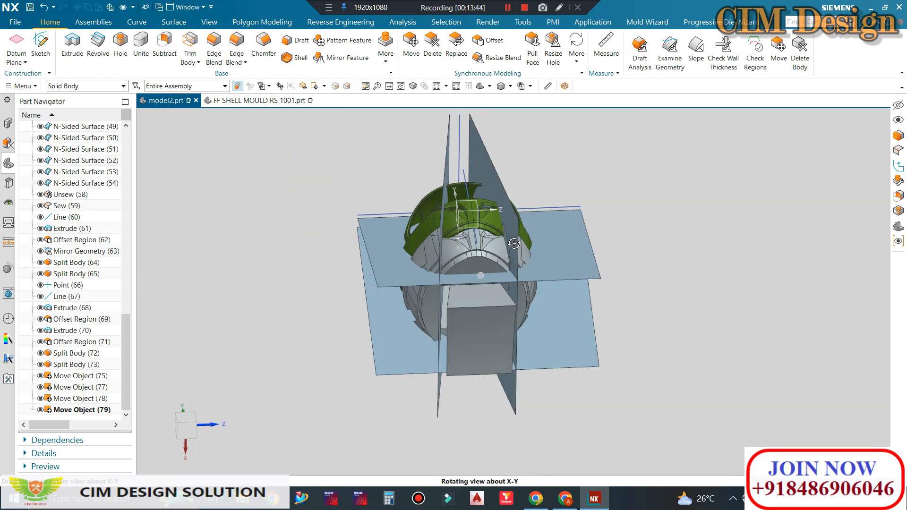
scroll(469, 303, up, 3)
middle_drag(421, 314, 416, 284)
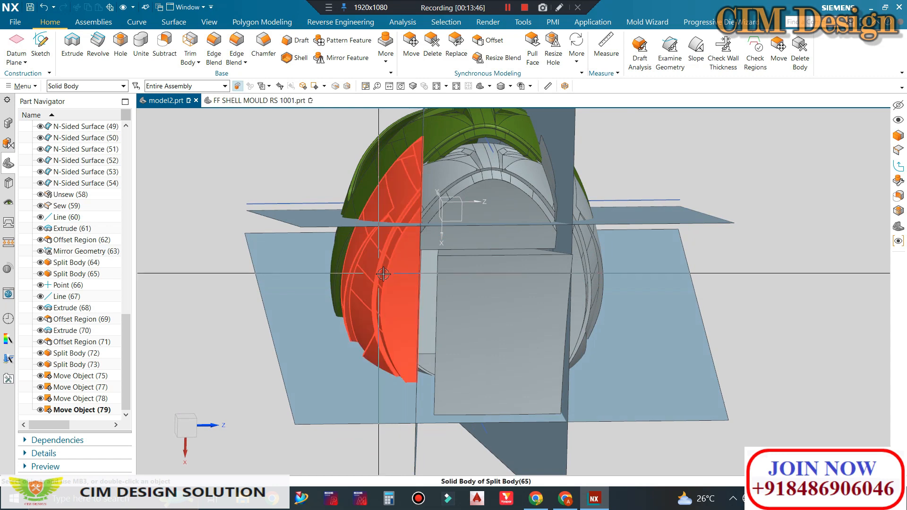
key(F8)
click(819, 255)
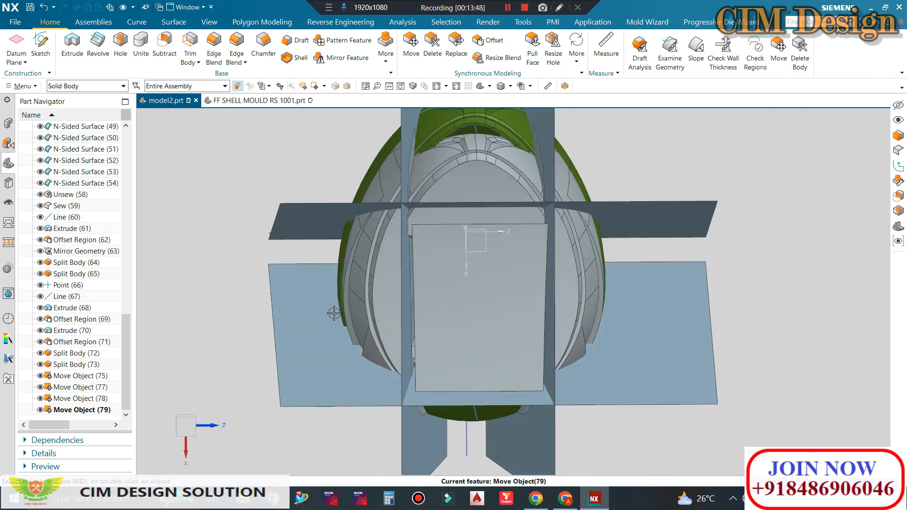
Roll back to Move Object (78) and forward to Move Object (79) to compare the core pieces' positions against the shell
key(F8)
right_click(60, 401)
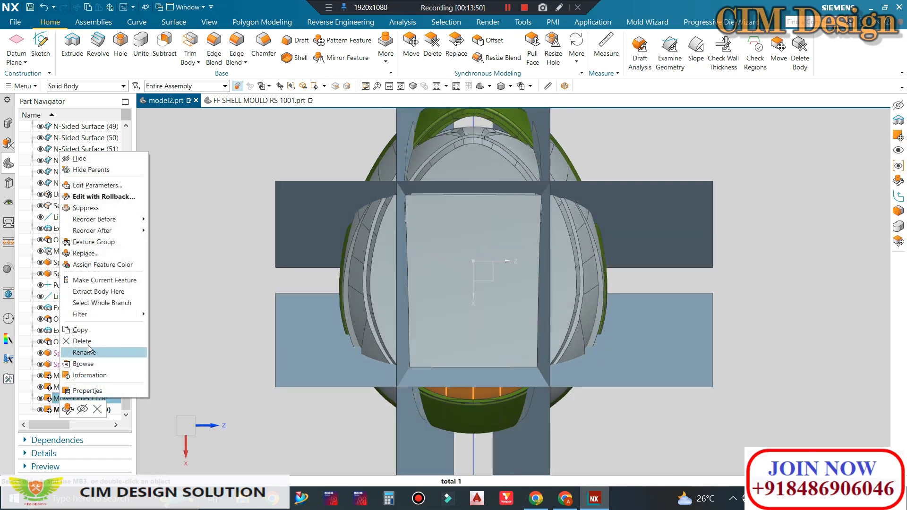
click(104, 281)
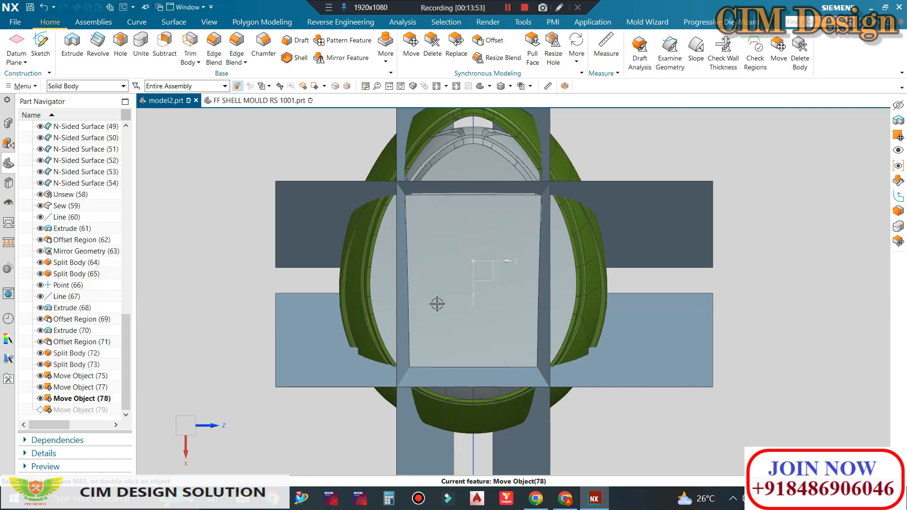
middle_drag(436, 303, 453, 309)
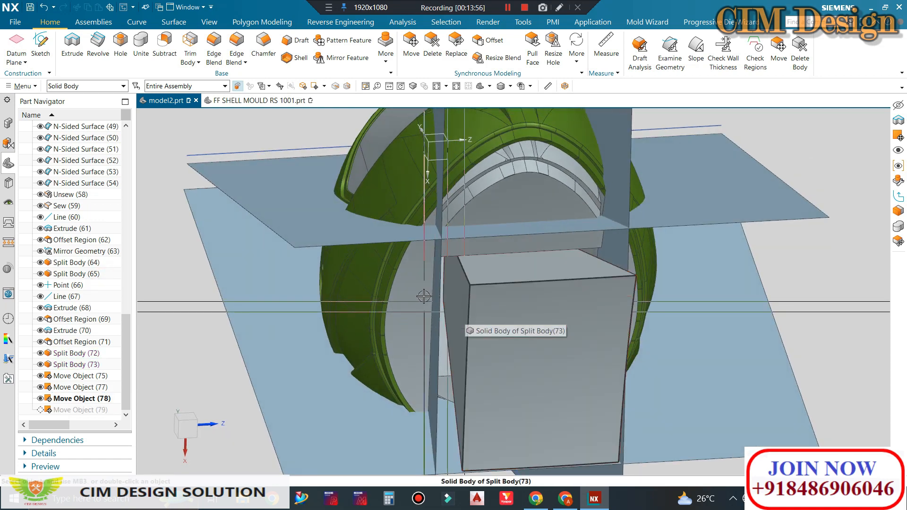
right_click(65, 411)
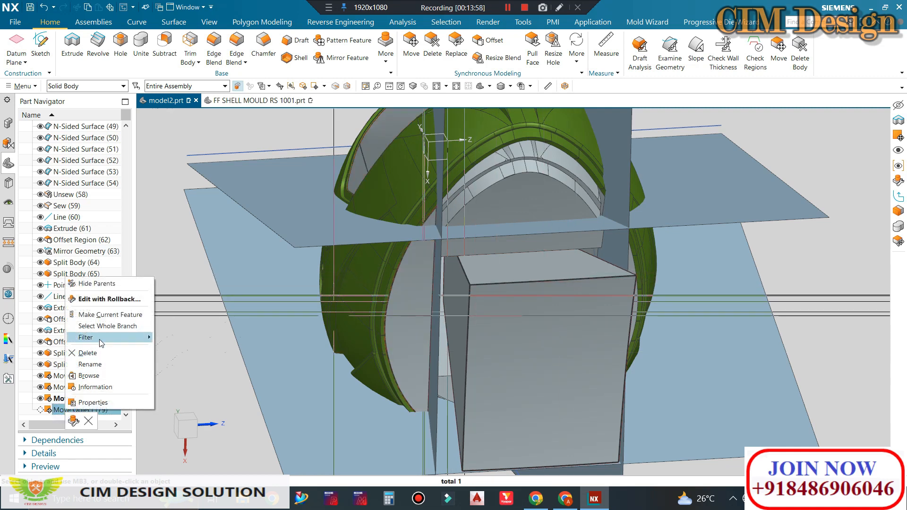
click(97, 318)
scroll(471, 283, down, 5)
mouse_move(479, 274)
middle_down()
mouse_move(424, 356)
mouse_move(478, 259)
middle_up()
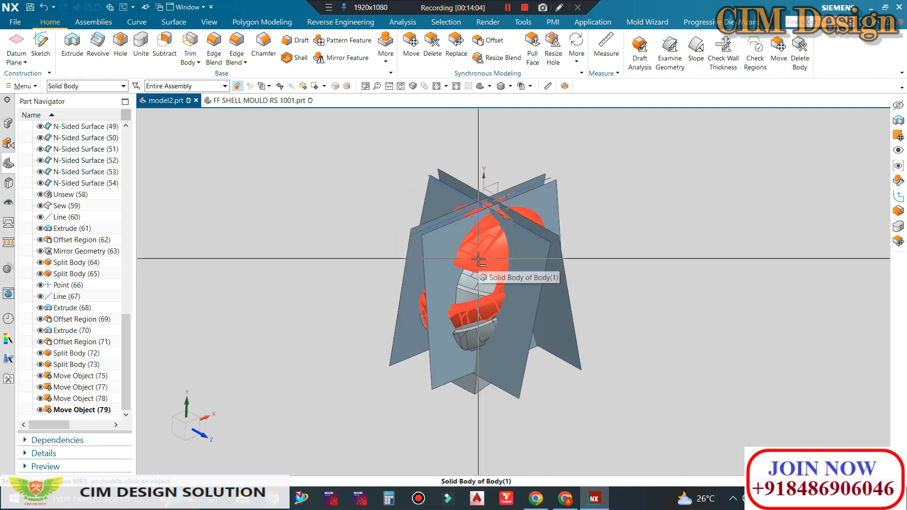
Switch to the FF SHELL MOULD RS 1001.prt part and view the complete mould assembly
click(243, 101)
scroll(420, 255, down, 3)
middle_drag(425, 255, 428, 231)
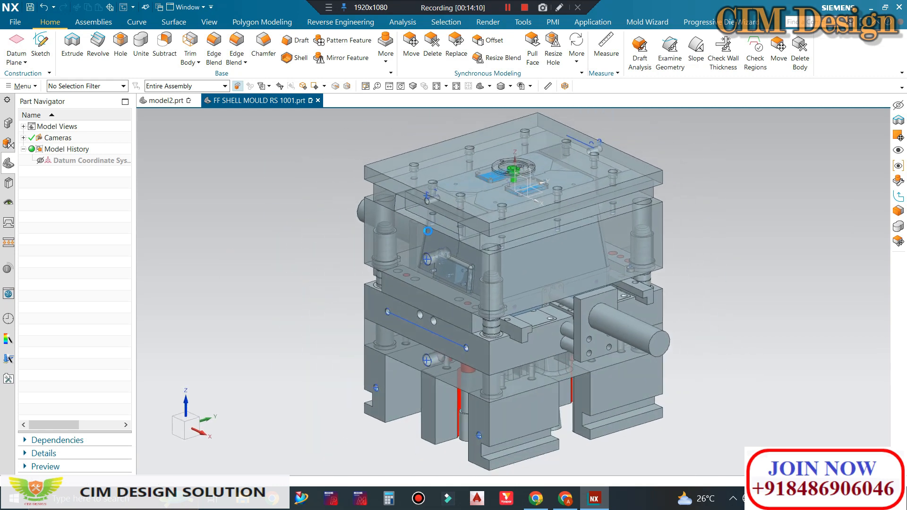
Hide all sheet bodies, datums and curves in the mould assembly
key(ctrl+w)
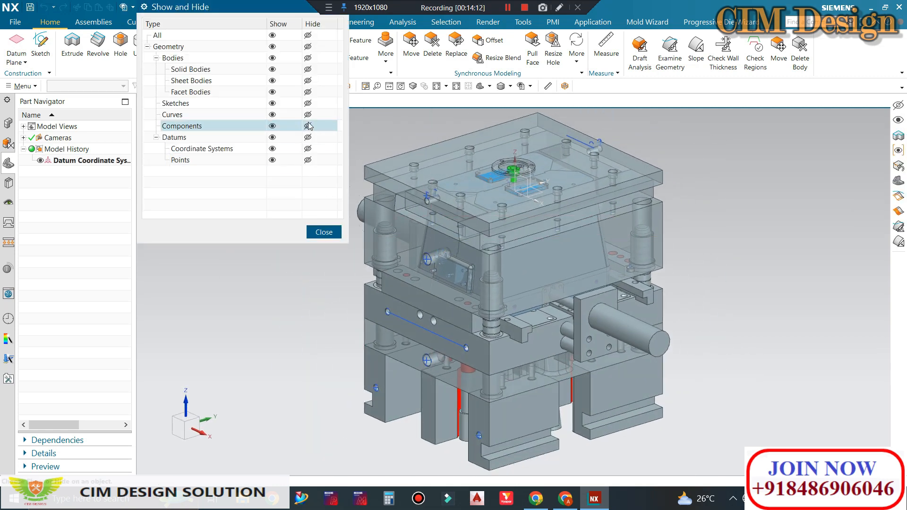
click(308, 81)
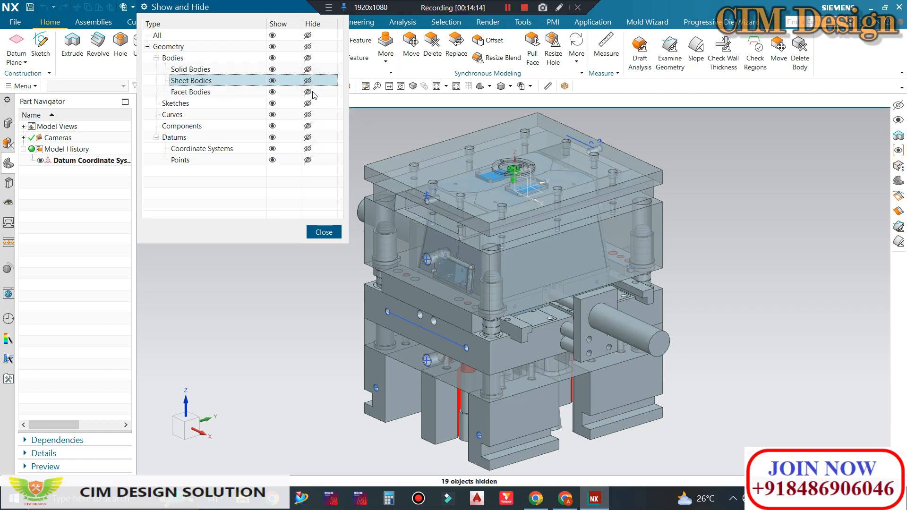
click(308, 138)
click(307, 114)
click(320, 232)
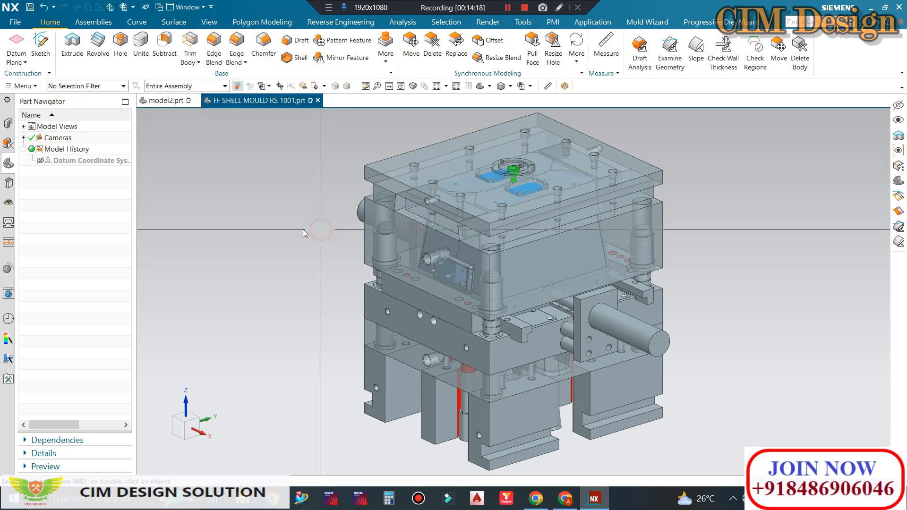
Hide the FIX_HALF_RS001 subassembly to expose the cavity sliders on the moving half
click(8, 124)
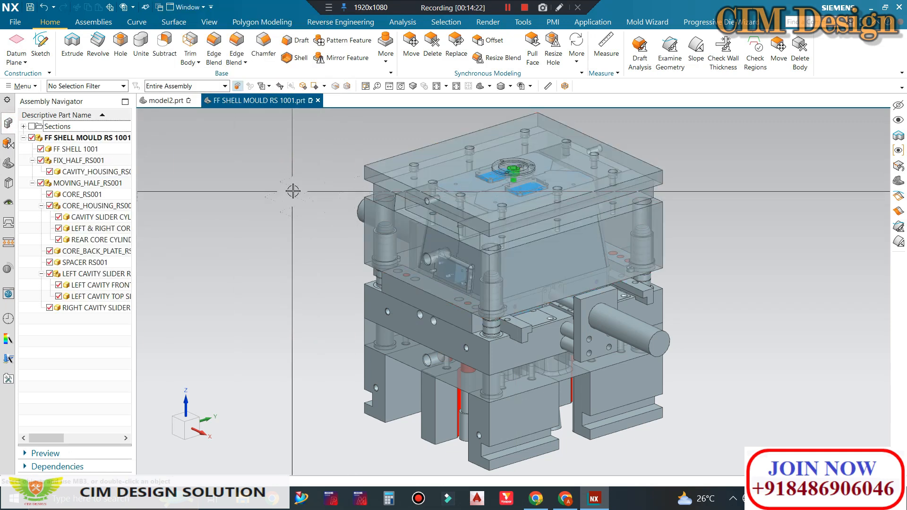
scroll(293, 190, down, 1)
scroll(402, 181, up, 1)
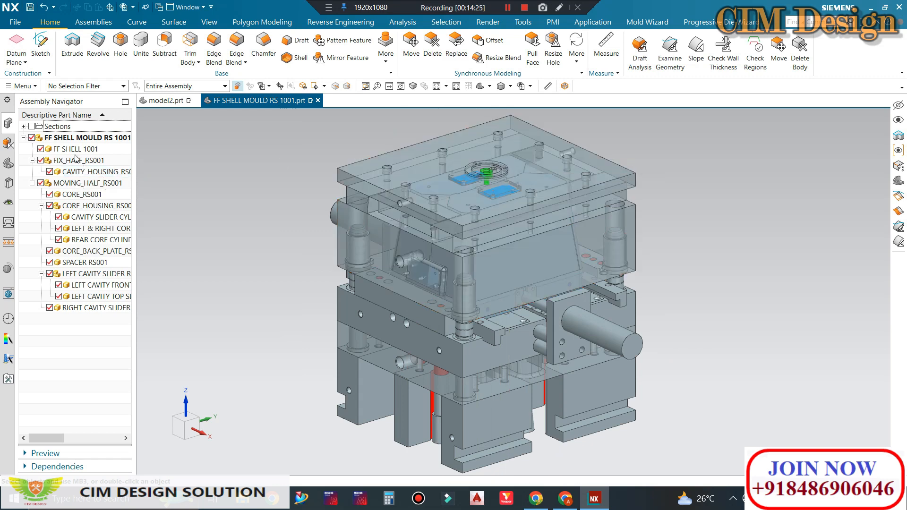
click(79, 161)
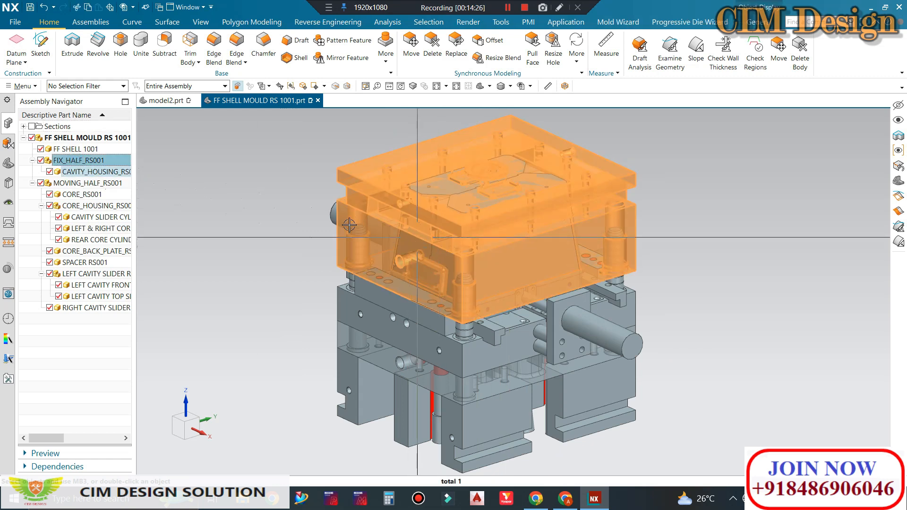
key(ctrl+b)
middle_drag(488, 266, 489, 212)
scroll(497, 223, up, 2)
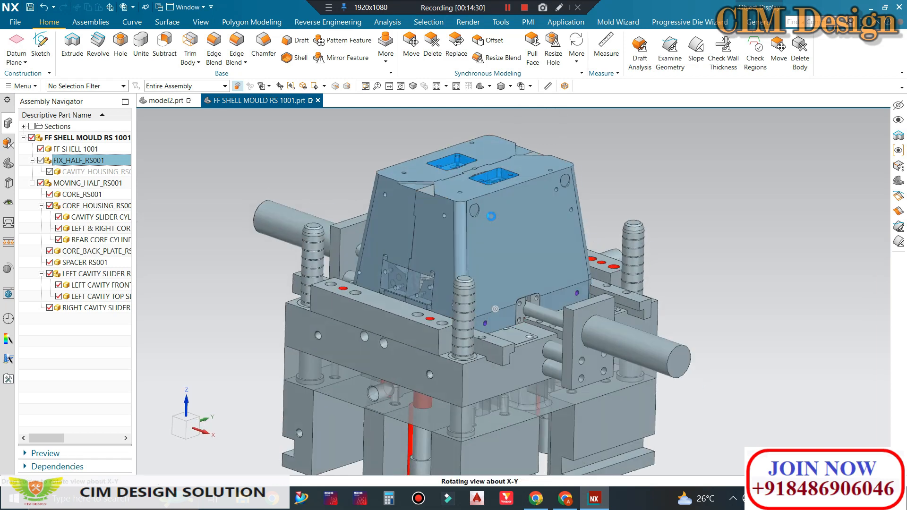
scroll(530, 238, down, 2)
middle_drag(542, 252, 507, 211)
scroll(508, 212, up, 3)
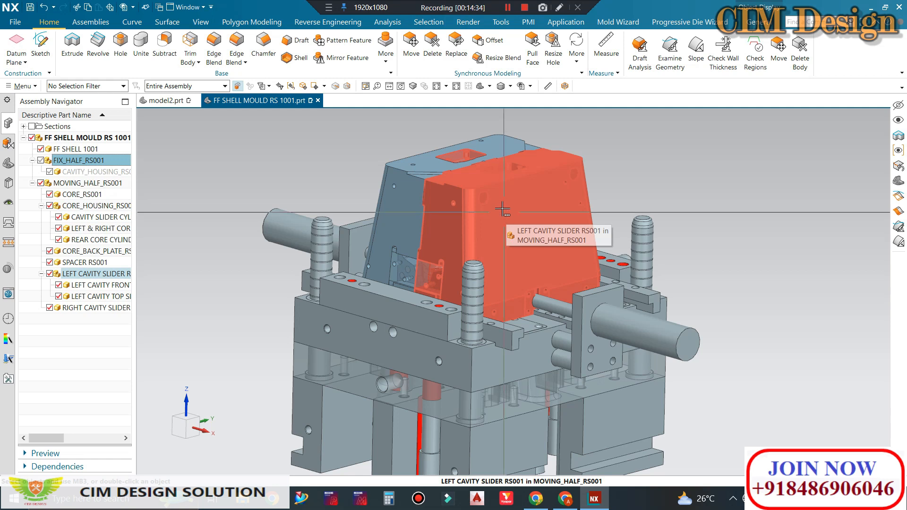
scroll(502, 209, down, 1)
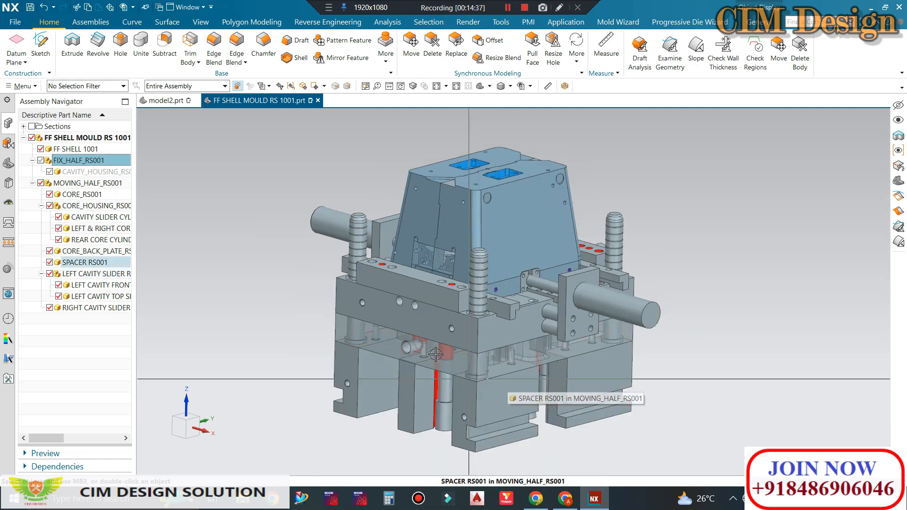
Highlight the left cavity slider and CORE_BACK_PLATE_RS001 one after another to identify them in the assembly
click(82, 278)
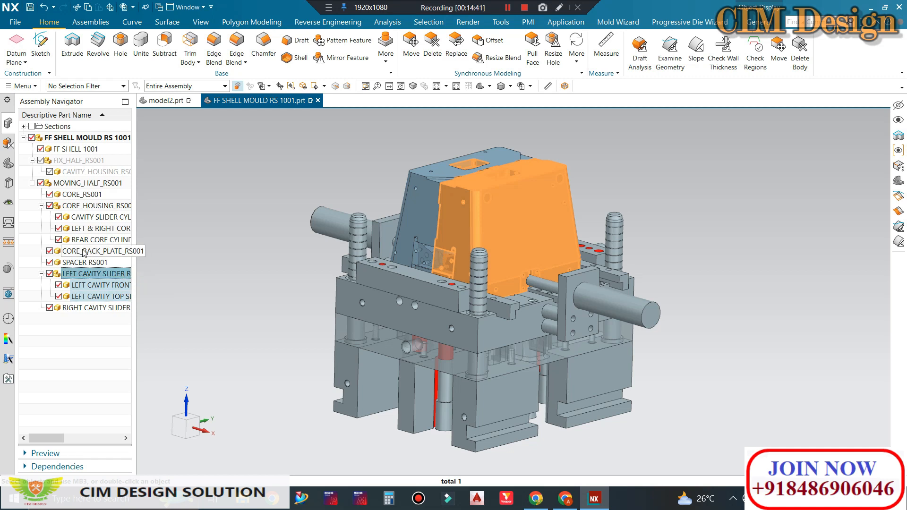
click(85, 253)
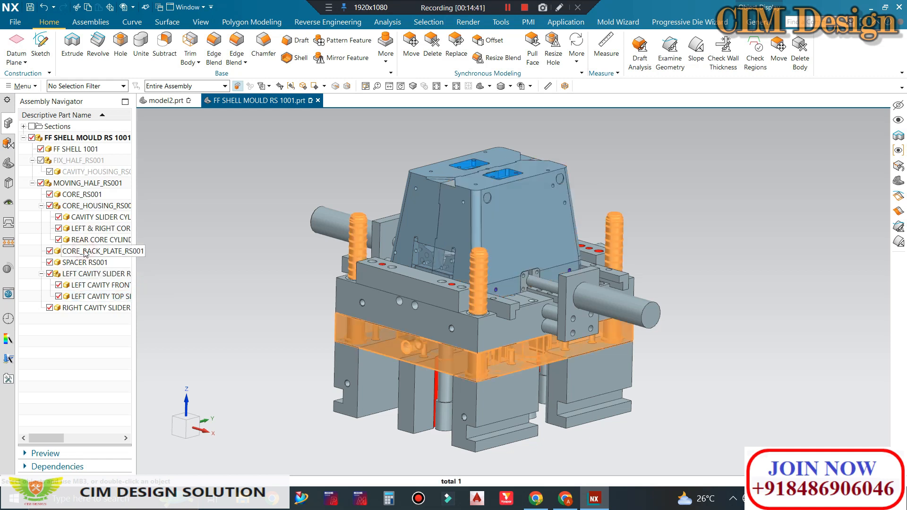
click(373, 309)
key(Escape)
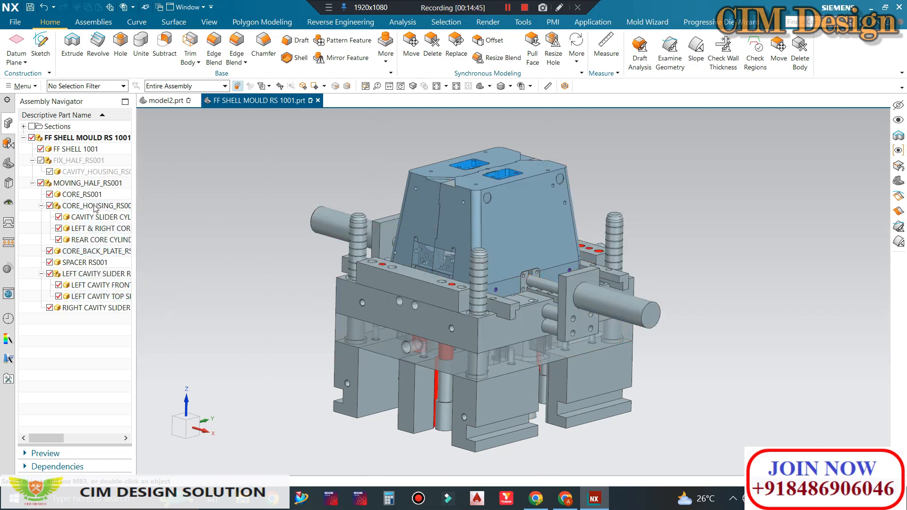
Highlight the core housing subassembly and examine its cylinders and guide pins from below
click(92, 206)
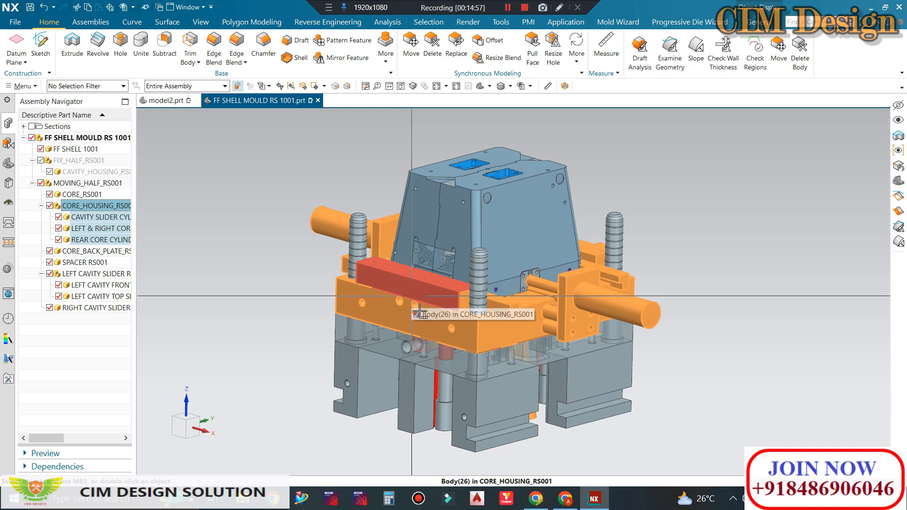
middle_drag(419, 313, 451, 290)
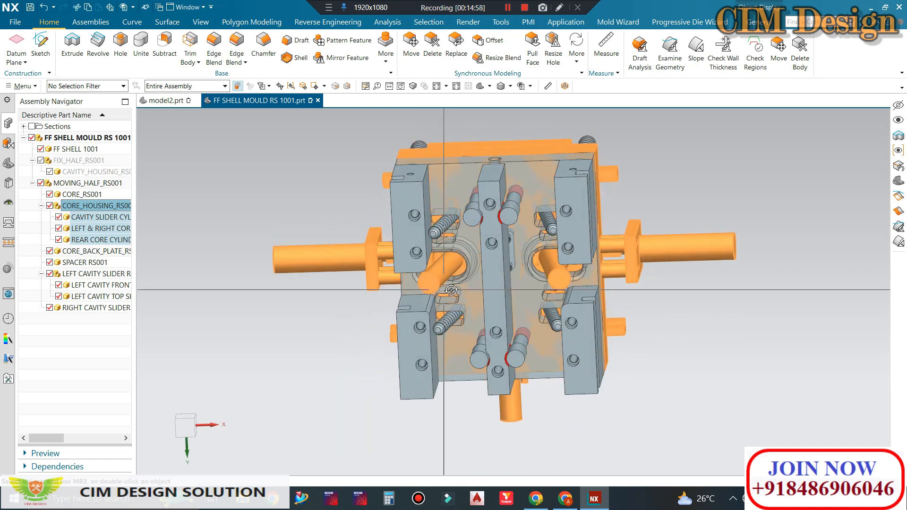
scroll(415, 288, up, 3)
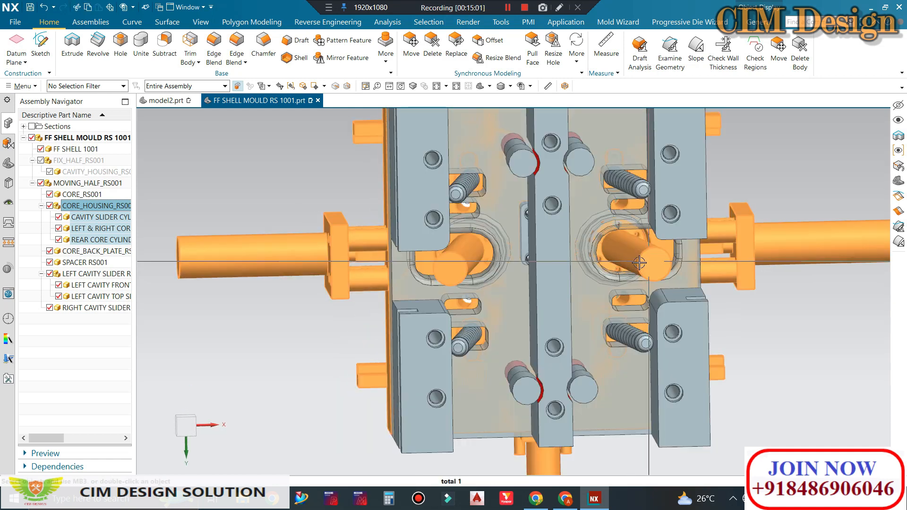
middle_drag(640, 263, 610, 276)
scroll(586, 224, down, 3)
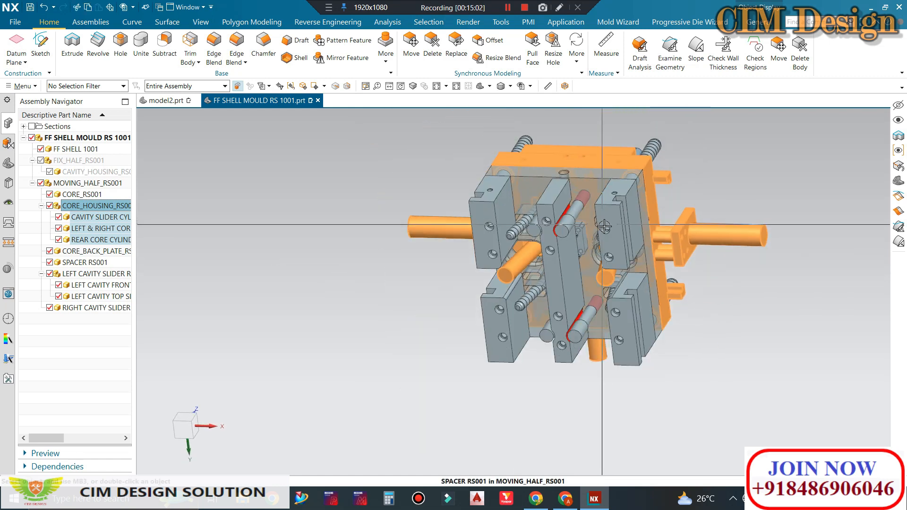
middle_drag(721, 223, 778, 203)
scroll(572, 207, up, 5)
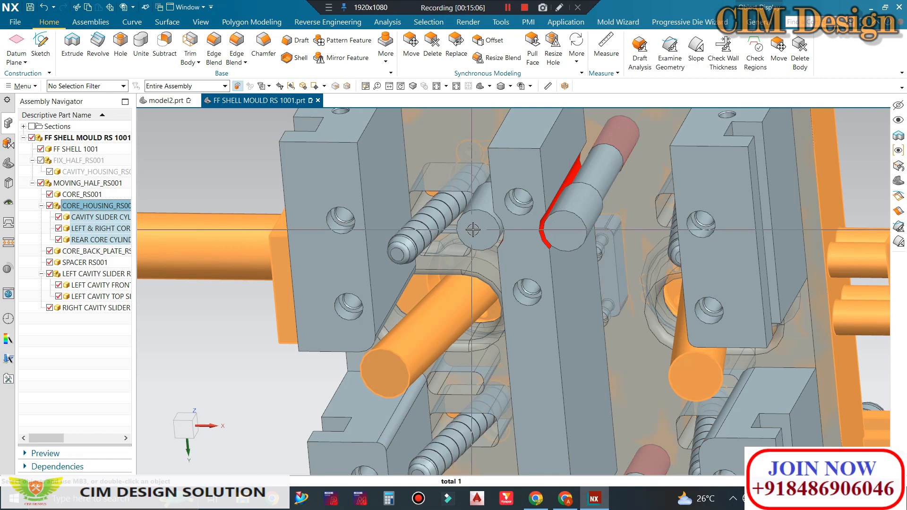
scroll(547, 248, down, 5)
middle_drag(547, 248, 508, 332)
key(Escape)
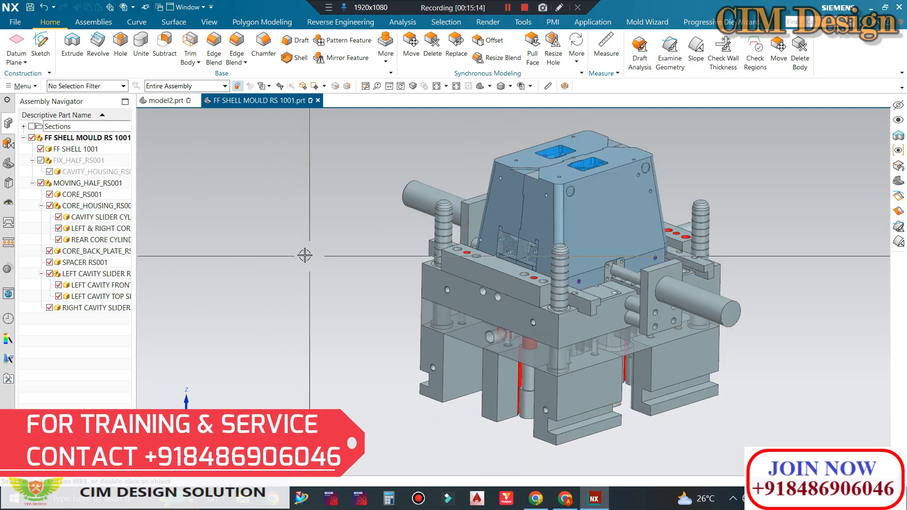
Hide the right cavity slider component and the large left cavity slider body to expose the helmet shell
click(59, 286)
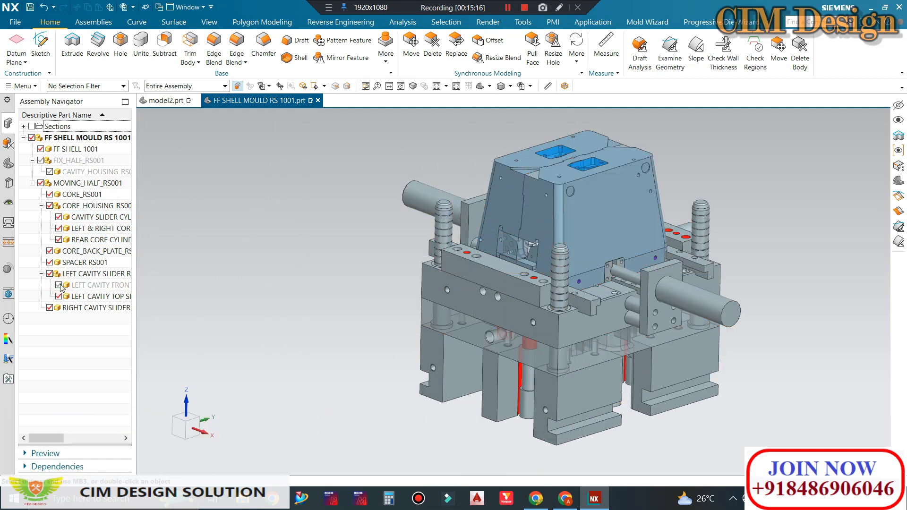
click(49, 308)
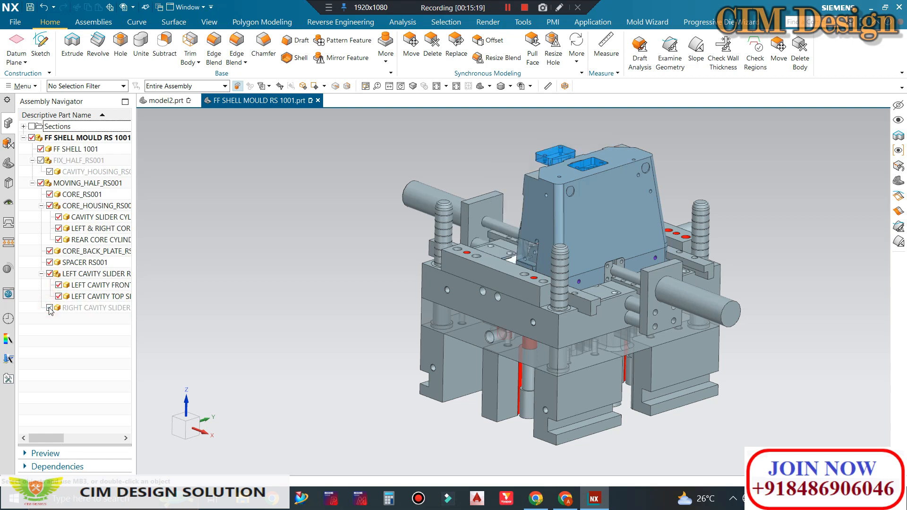
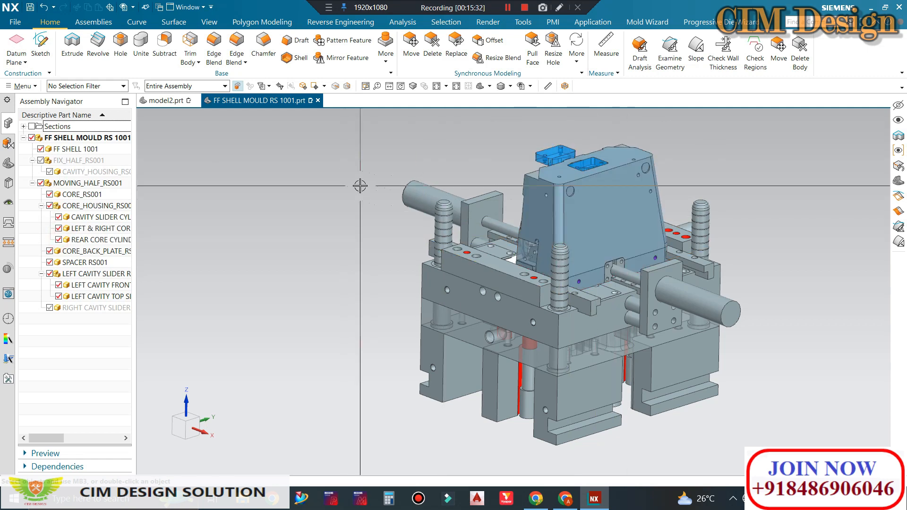
key(ctrl+shift+i)
click(602, 210)
middle_click(614, 182)
scroll(456, 134, up, 1)
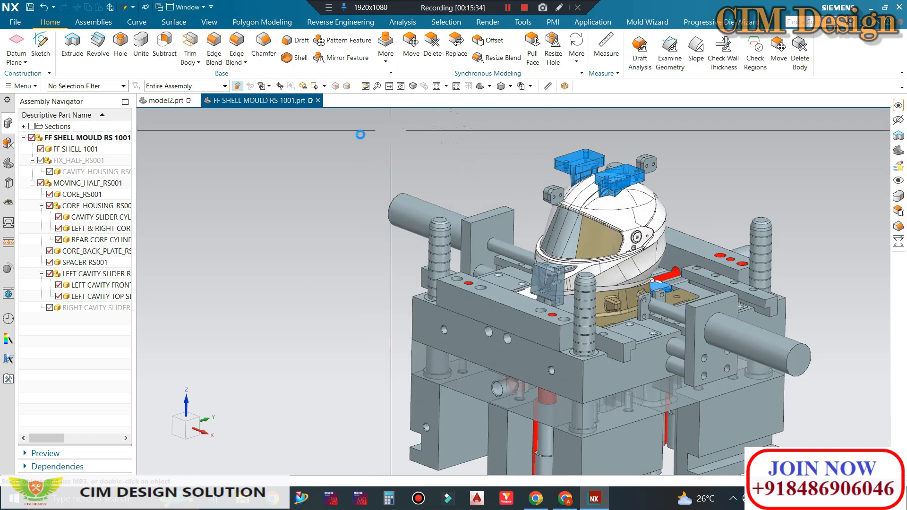
scroll(652, 166, up, 5)
scroll(453, 151, down, 3)
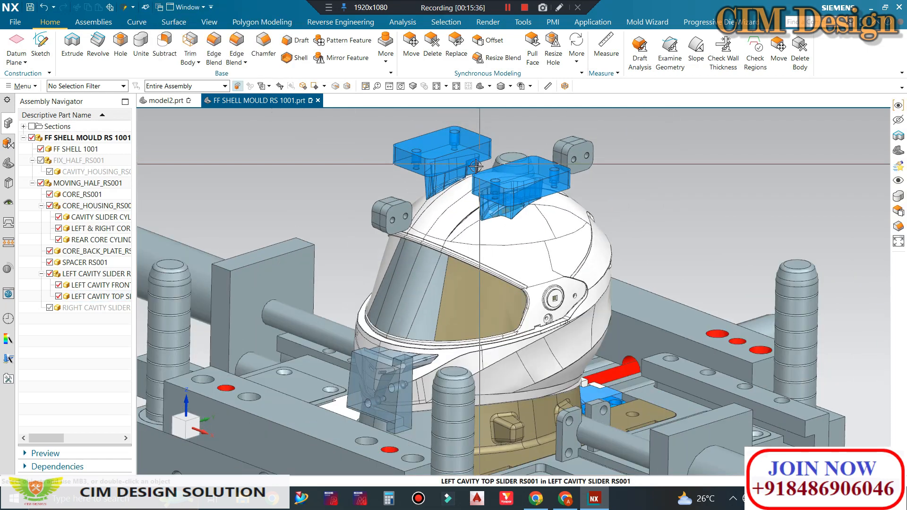
Hide the LEFT CAVITY TOP SLIDER RS001 component above the helmet
click(454, 151)
key(ctrl+b)
scroll(510, 179, up, 2)
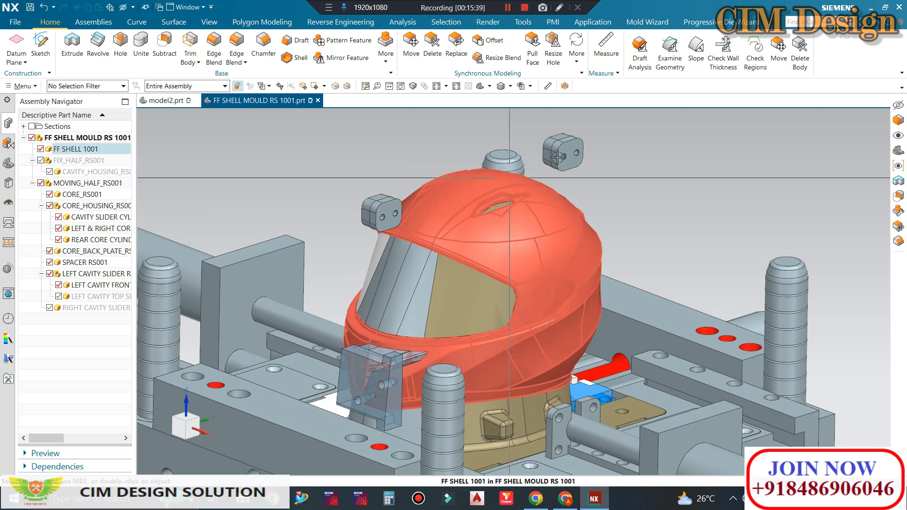
scroll(570, 149, down, 1)
scroll(570, 149, down, 3)
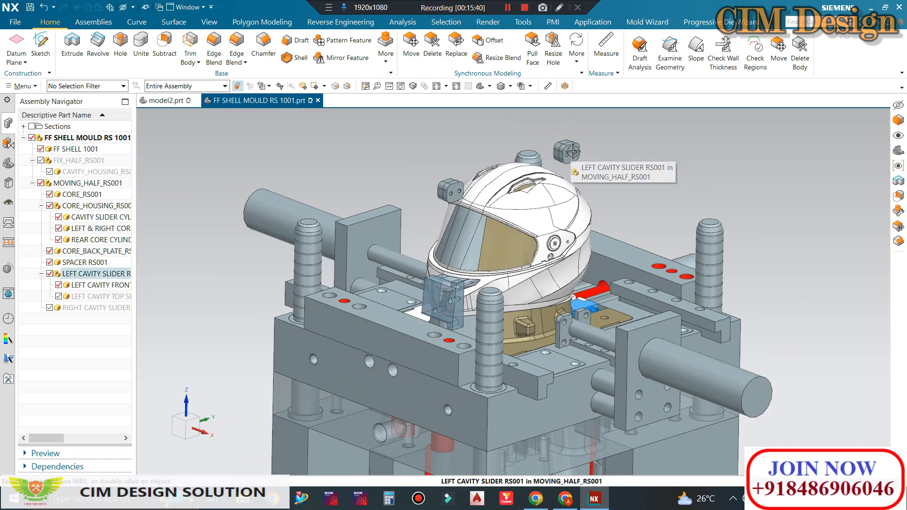
Inspect the slider block at the helmet's chin, and hide the LEFT CAVITY FRONT SLIDER RS001 component
scroll(468, 187, up, 3)
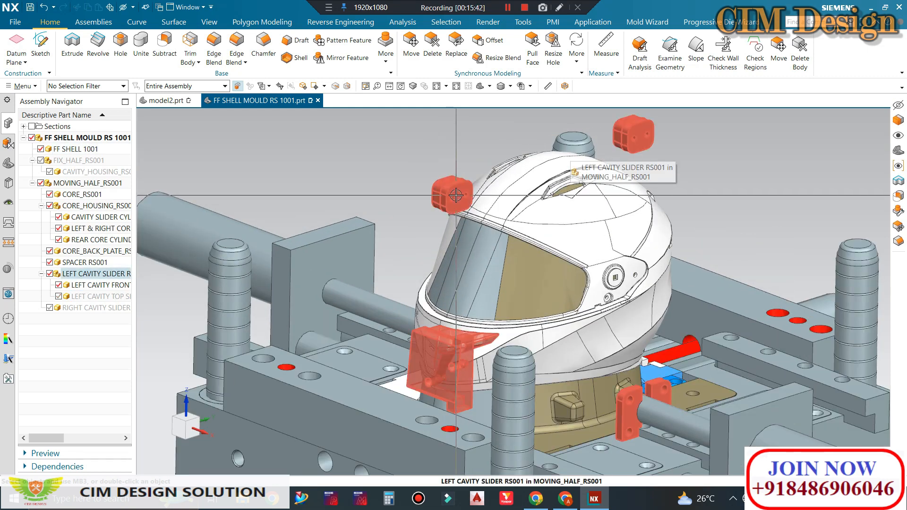
scroll(456, 196, down, 2)
scroll(469, 259, up, 5)
middle_drag(469, 260, 493, 270)
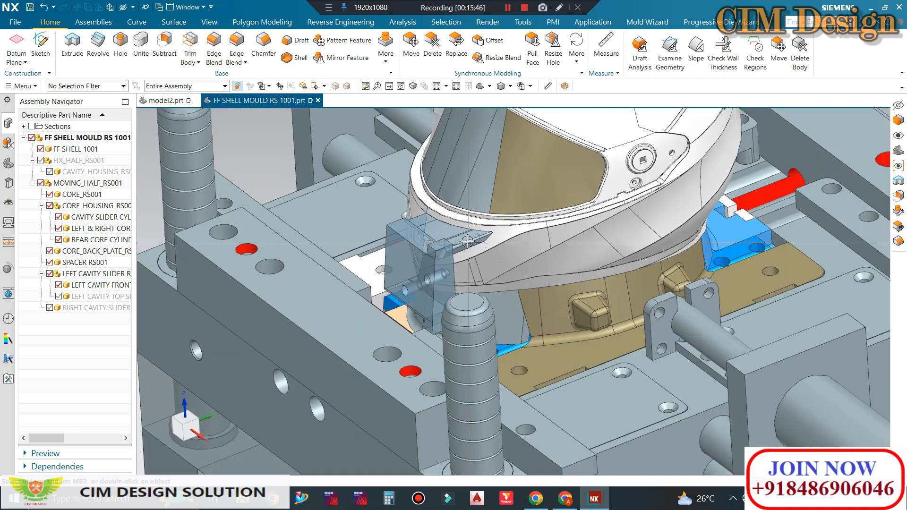
scroll(496, 259, down, 2)
scroll(439, 253, up, 2)
scroll(442, 257, down, 3)
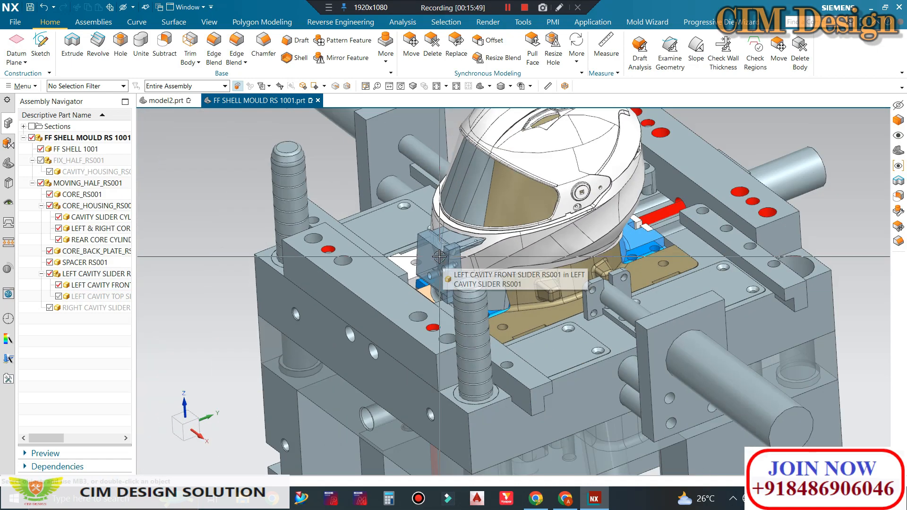
scroll(439, 257, up, 2)
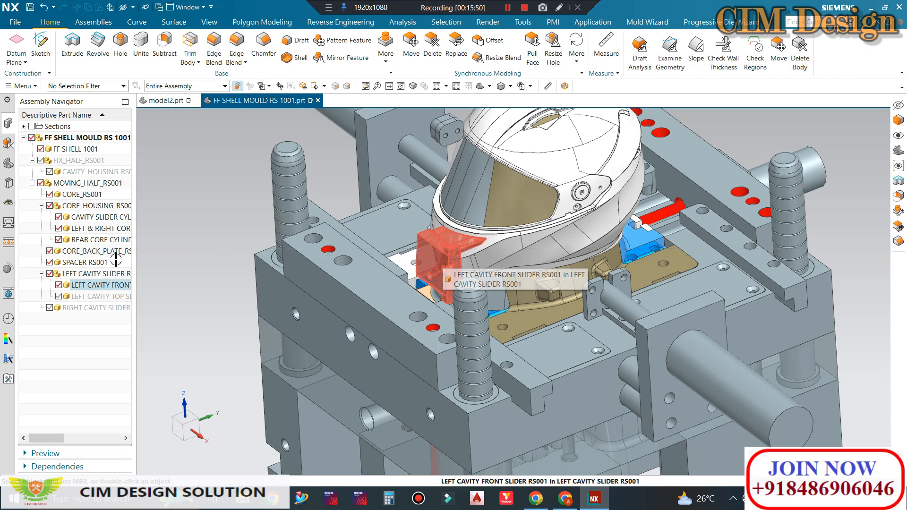
click(59, 285)
scroll(497, 282, down, 3)
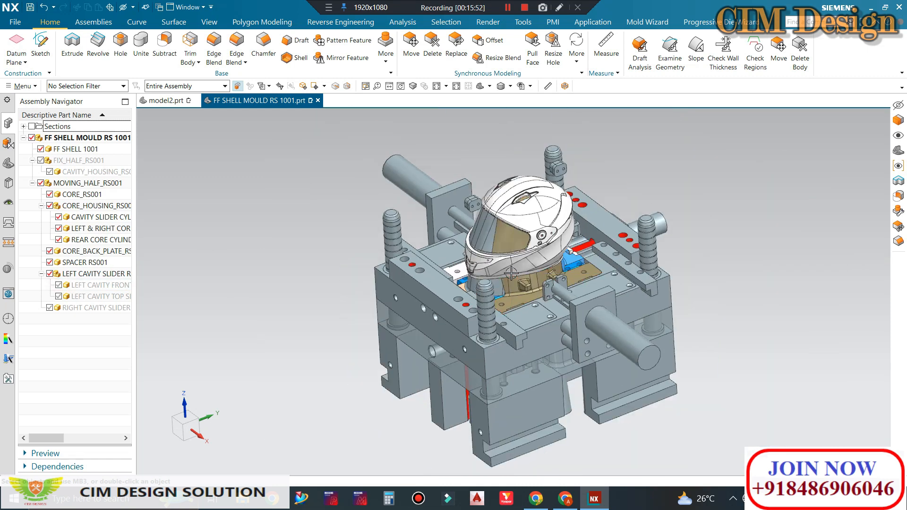
Hide the SPACER RS001 component beneath the core back plate
middle_drag(497, 282, 481, 298)
scroll(492, 288, up, 2)
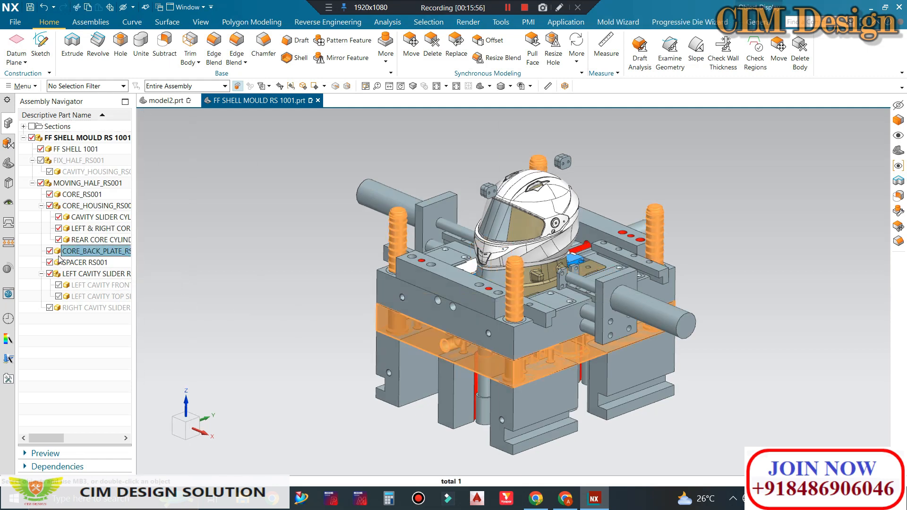
click(71, 263)
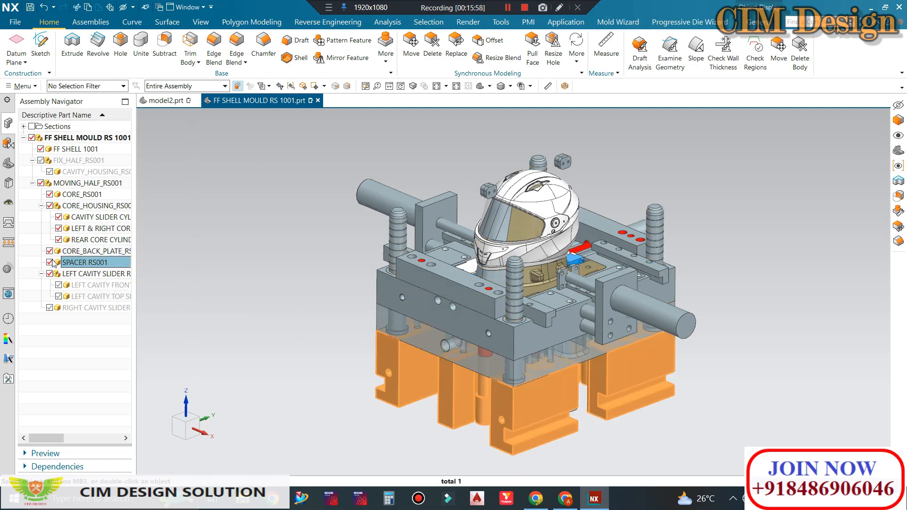
click(50, 262)
mouse_move(545, 296)
middle_down()
mouse_move(557, 185)
mouse_move(559, 290)
middle_up()
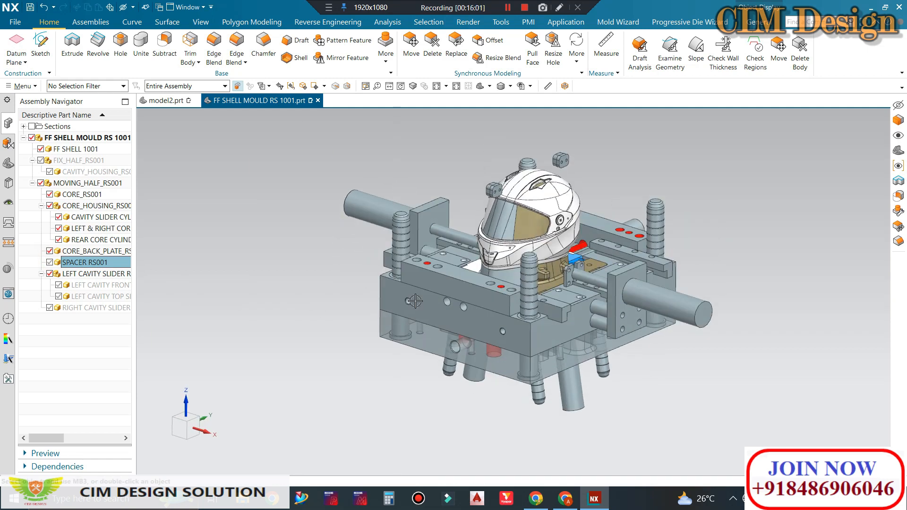
Hide the core housing subassembly with its cylinders to expose the core pieces and core back plate
scroll(559, 291, up, 3)
scroll(584, 338, down, 4)
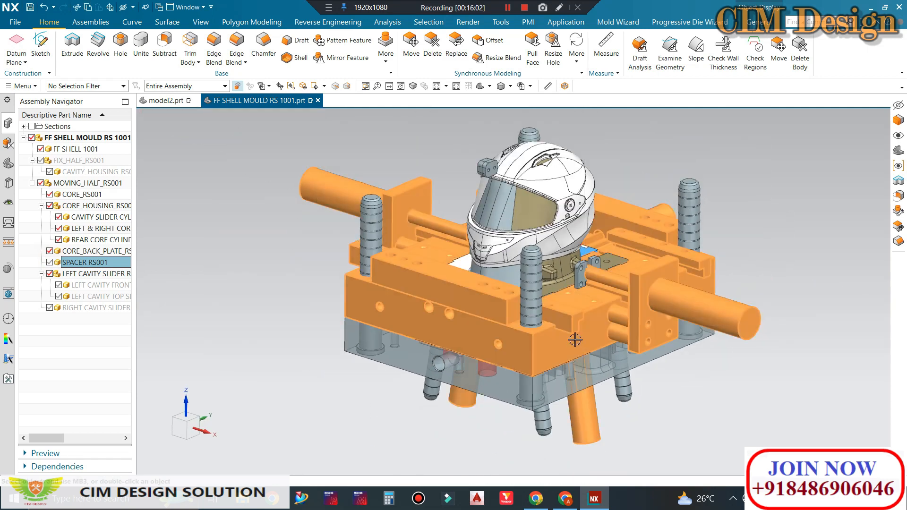
key(ctrl+b)
scroll(580, 324, up, 3)
middle_drag(575, 321, 554, 332)
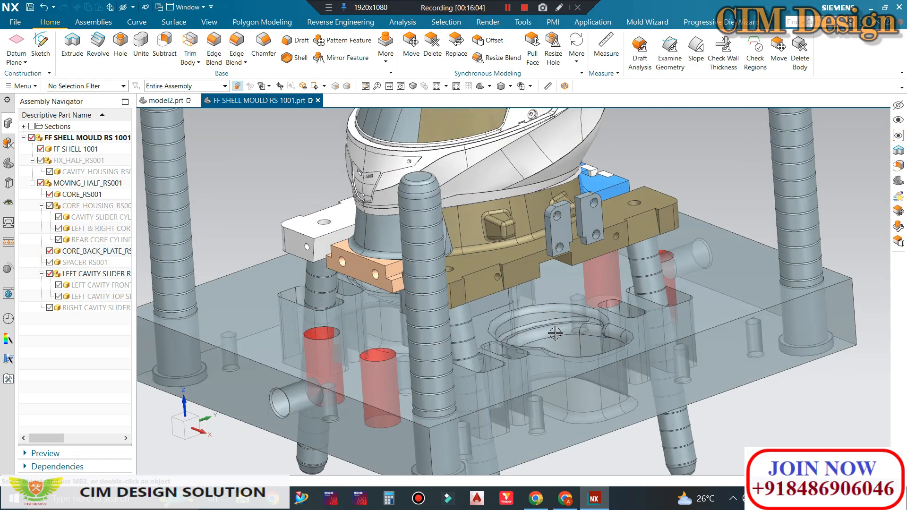
Undo the hiding of the core housing subassembly, and temporarily hide only its main housing block to inspect the angled cylinders underneath
key(ctrl+z)
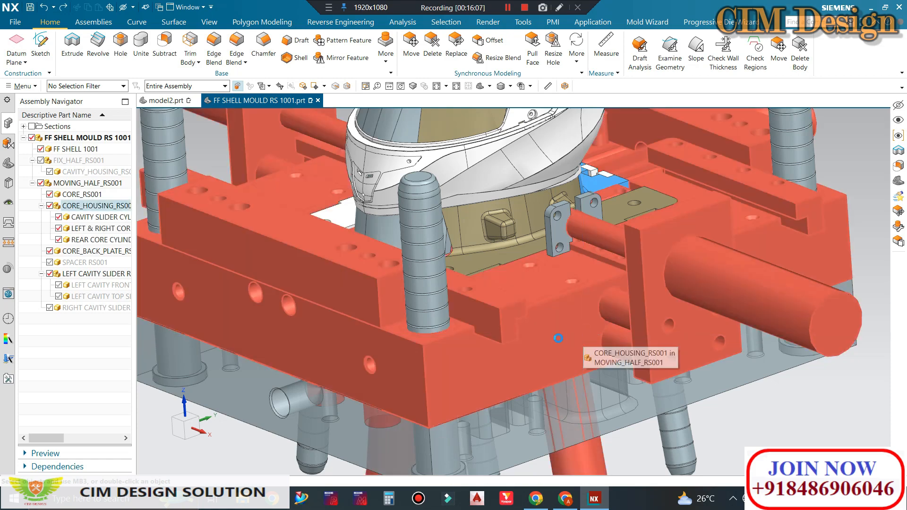
key(ctrl+shift+i)
click(558, 338)
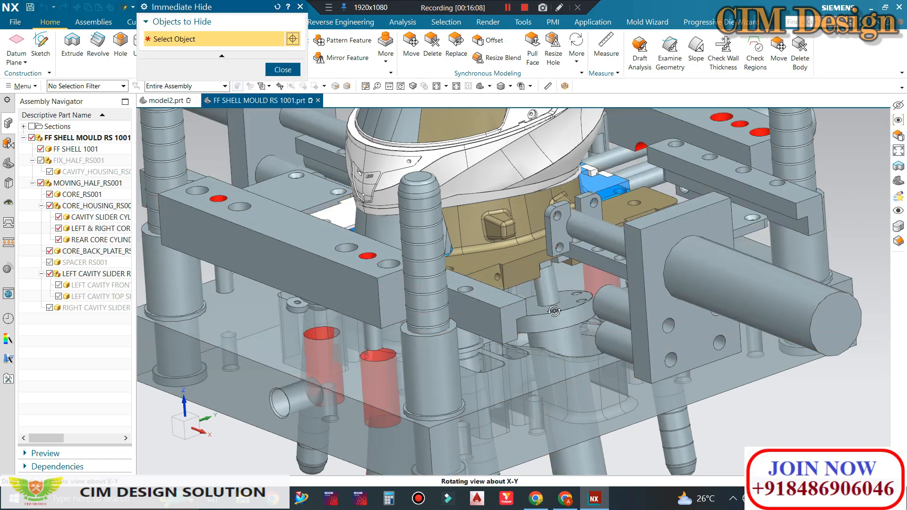
middle_drag(554, 311, 548, 233)
scroll(549, 233, up, 4)
scroll(557, 229, down, 1)
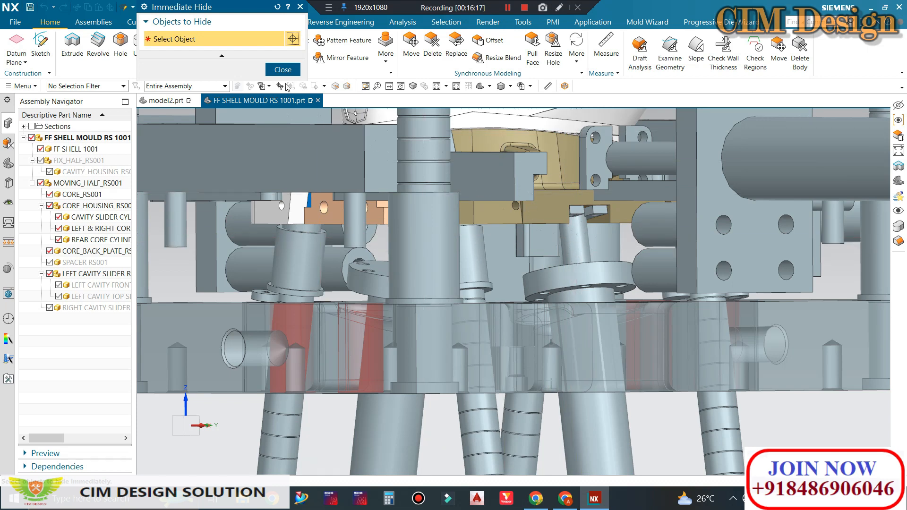
click(283, 69)
Examine the moving half with its housing, cylinders and guide pillars around the helmet from several angles
scroll(480, 165, down, 5)
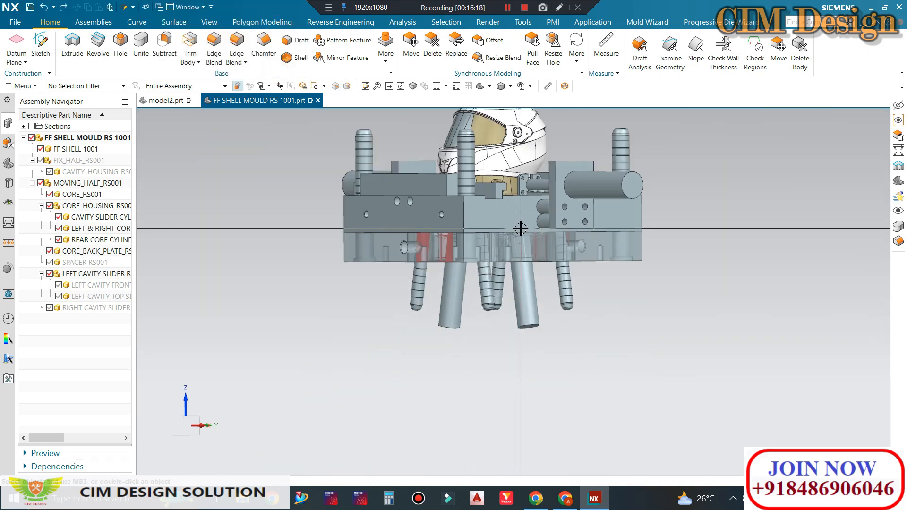
middle_drag(492, 189, 531, 252)
scroll(522, 241, down, 1)
scroll(501, 195, up, 4)
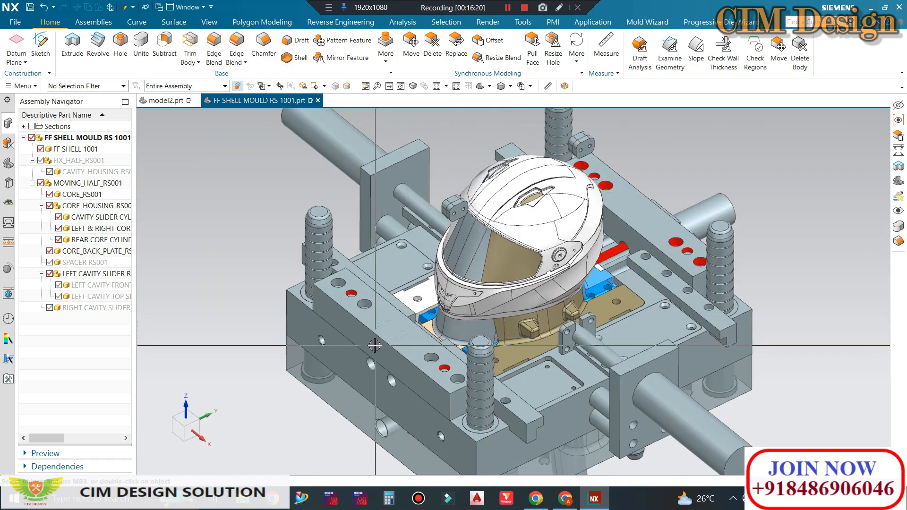
scroll(512, 333, down, 3)
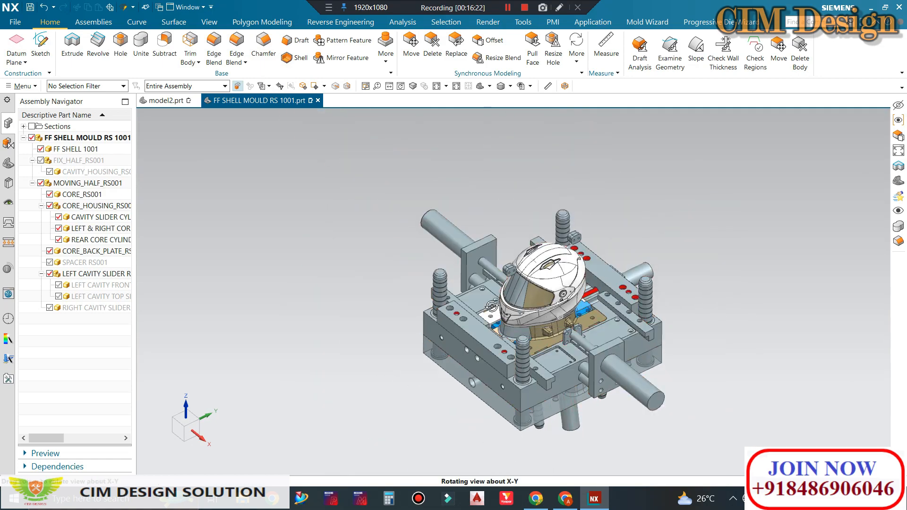
middle_drag(486, 308, 538, 286)
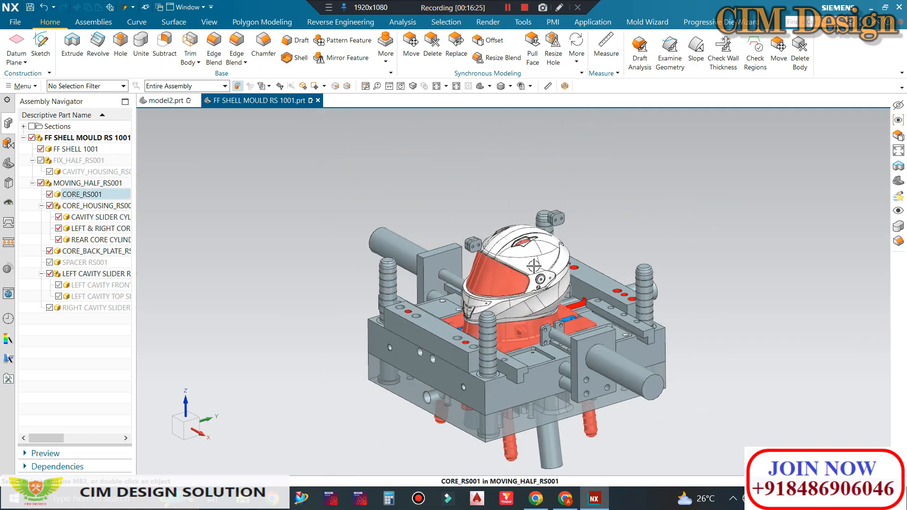
middle_drag(529, 227, 513, 209)
scroll(522, 307, up, 5)
scroll(556, 304, down, 3)
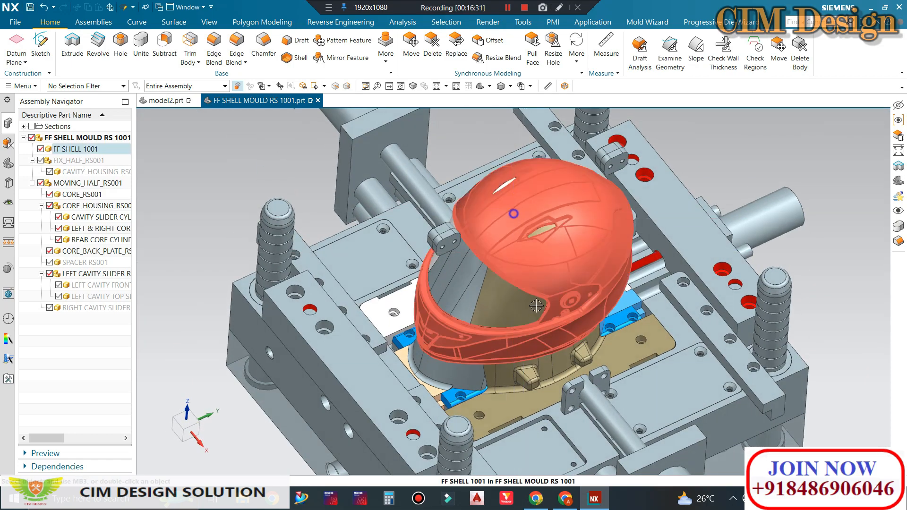
Hide the FF SHELL 1001 component, and examine the split core pieces that form the helmet's inside
key(ctrl+b)
scroll(527, 199, up, 5)
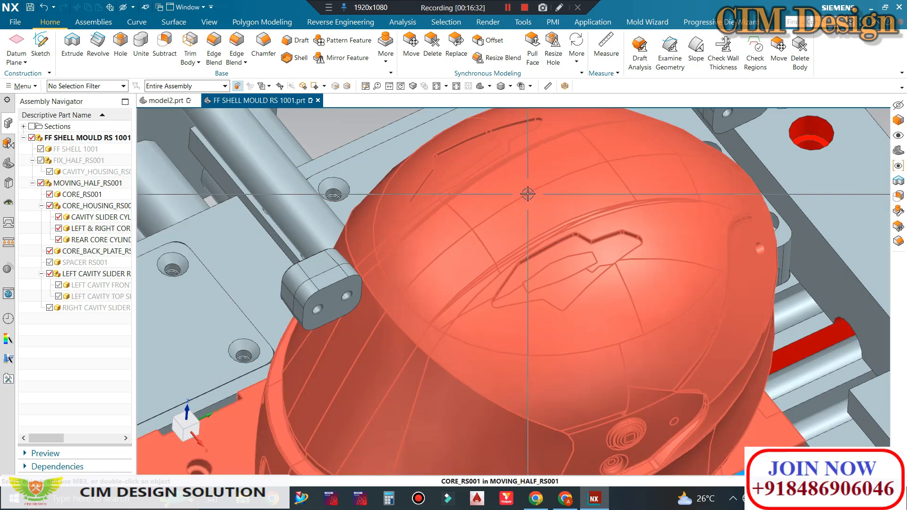
scroll(558, 184, down, 6)
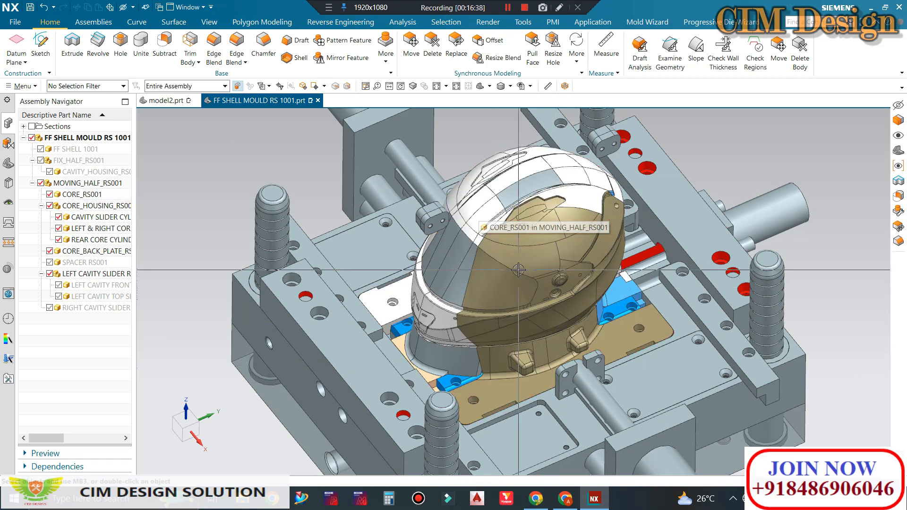
middle_drag(519, 270, 507, 246)
scroll(558, 296, up, 1)
scroll(561, 296, down, 3)
scroll(543, 296, up, 2)
scroll(544, 297, down, 2)
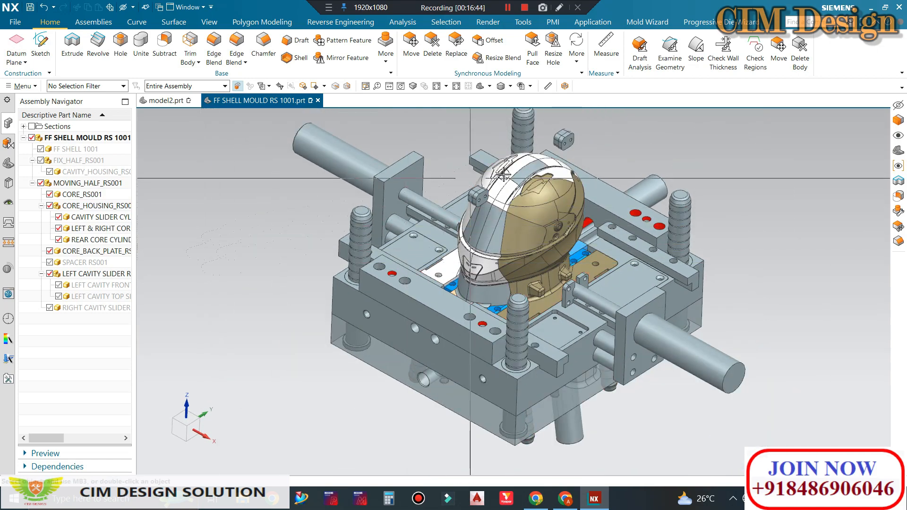
scroll(503, 175, up, 2)
scroll(510, 169, down, 2)
Hide the core housing subassembly and the core back plate, and examine the isolated core with its angled guide pillars
middle_drag(510, 170, 429, 292)
scroll(461, 336, up, 3)
middle_drag(440, 249, 420, 327)
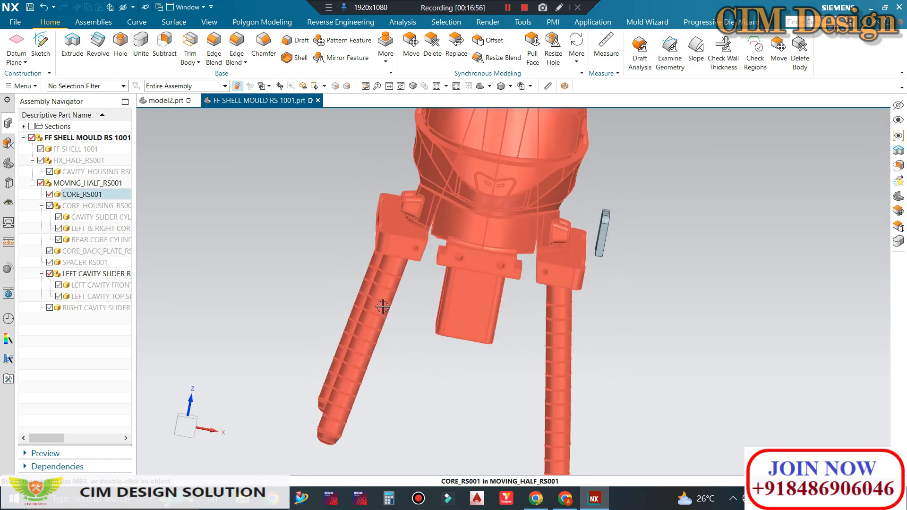
scroll(465, 312, down, 3)
middle_drag(503, 309, 474, 309)
mouse_move(480, 214)
middle_down()
mouse_move(481, 193)
mouse_move(453, 302)
middle_up()
scroll(460, 330, up, 2)
scroll(459, 331, down, 2)
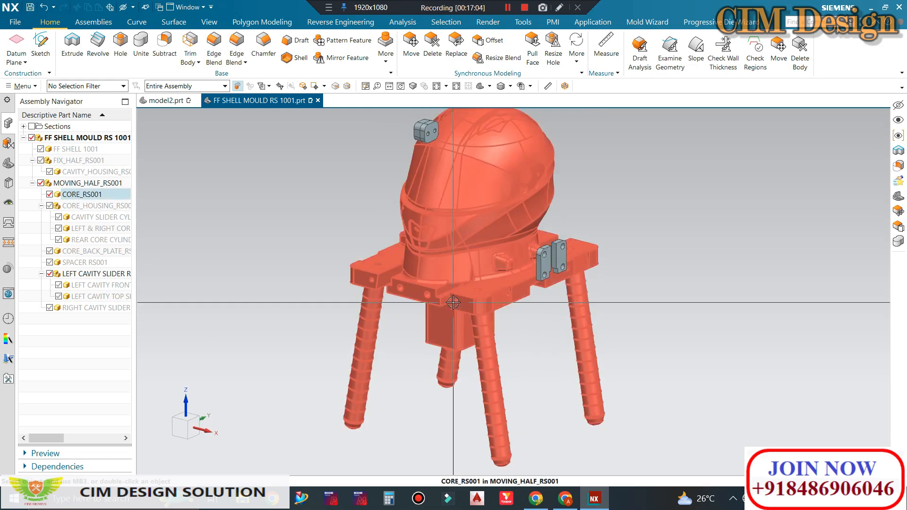
Try to make the whole CORE_RS001 component translucent, with a translucency of 30
key(ctrl+shift+i)
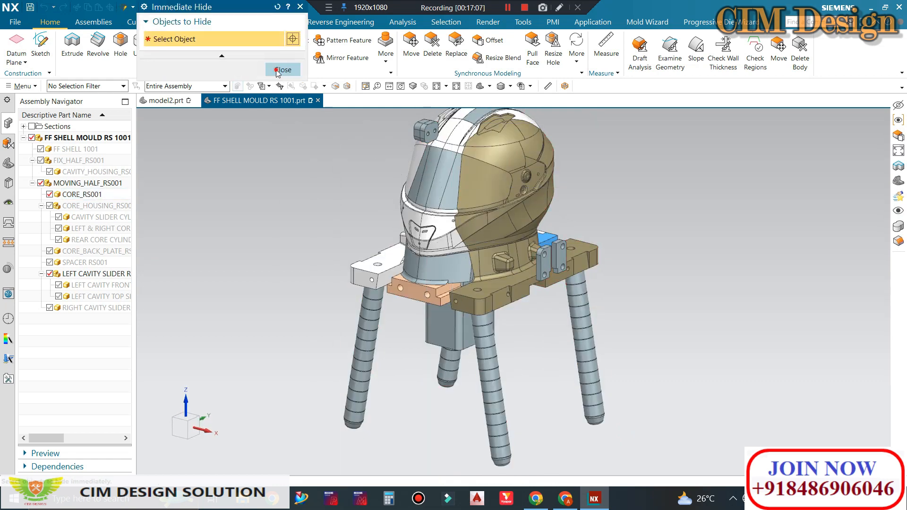
click(285, 66)
key(ctrl+j)
click(458, 188)
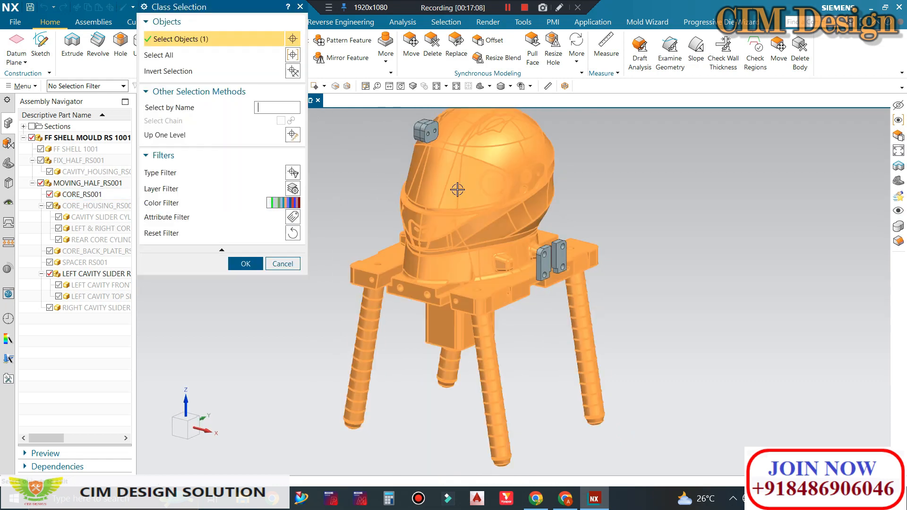
middle_click(456, 188)
click(239, 161)
click(239, 162)
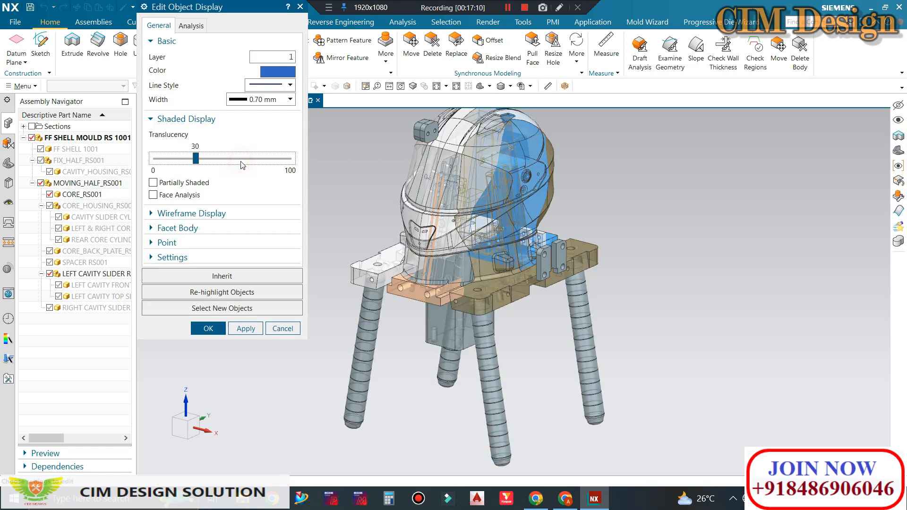
middle_click(355, 178)
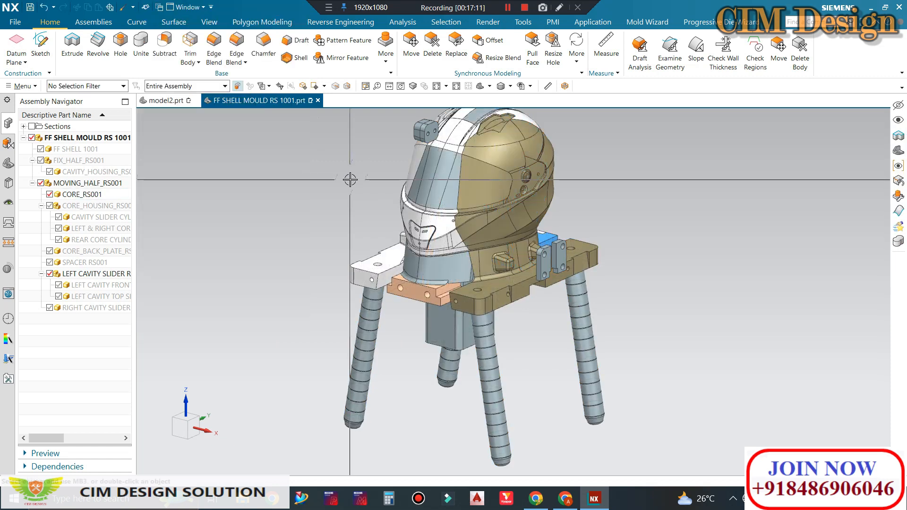
Restrict the selection to solid bodies, and set the translucency of the tan side core body to 40
click(84, 86)
click(80, 277)
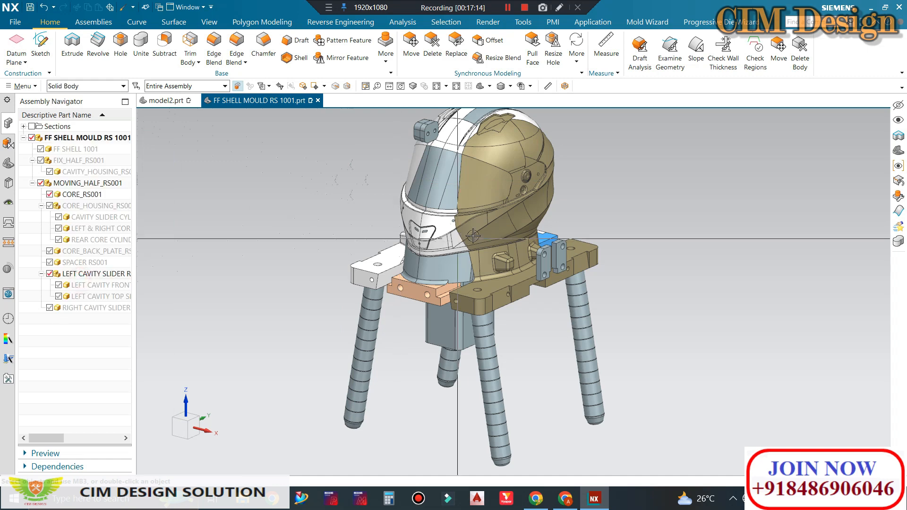
key(ctrl+j)
click(79, 86)
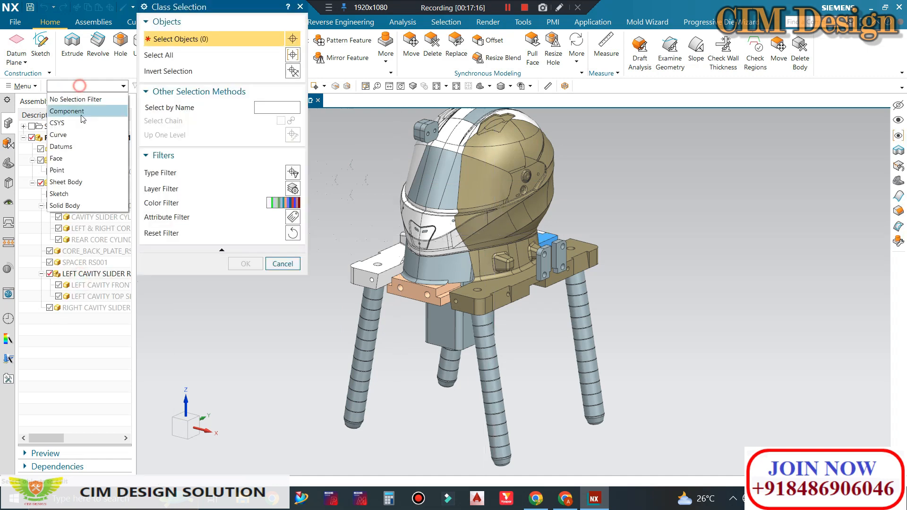
click(81, 182)
click(93, 87)
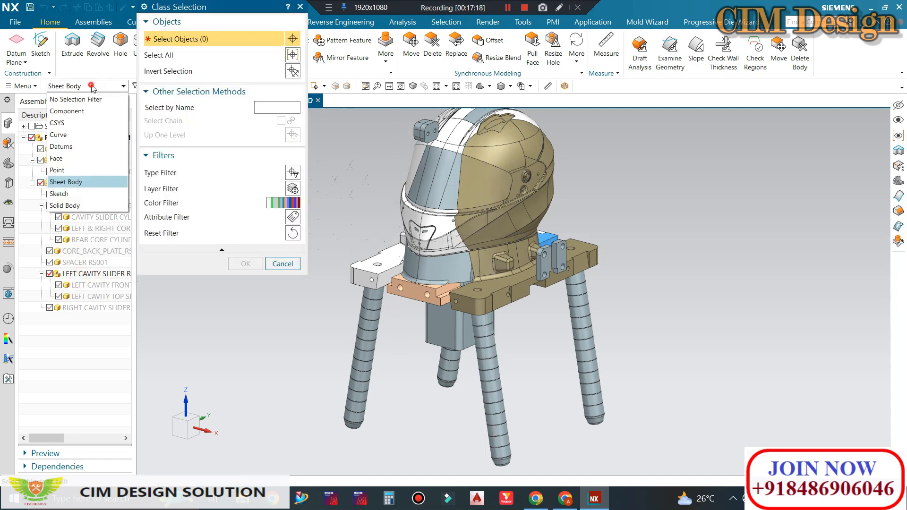
click(66, 205)
click(483, 192)
middle_click(482, 192)
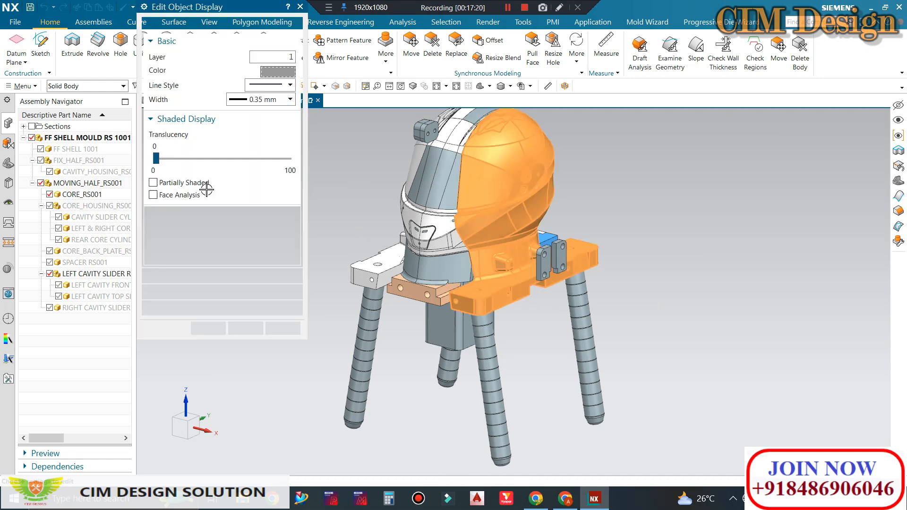
click(228, 159)
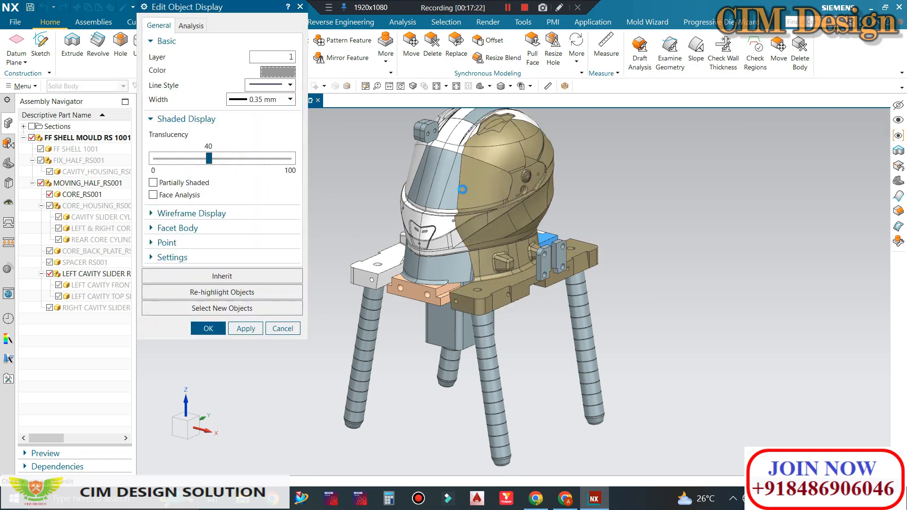
middle_click(462, 190)
scroll(517, 158, up, 3)
scroll(510, 163, down, 2)
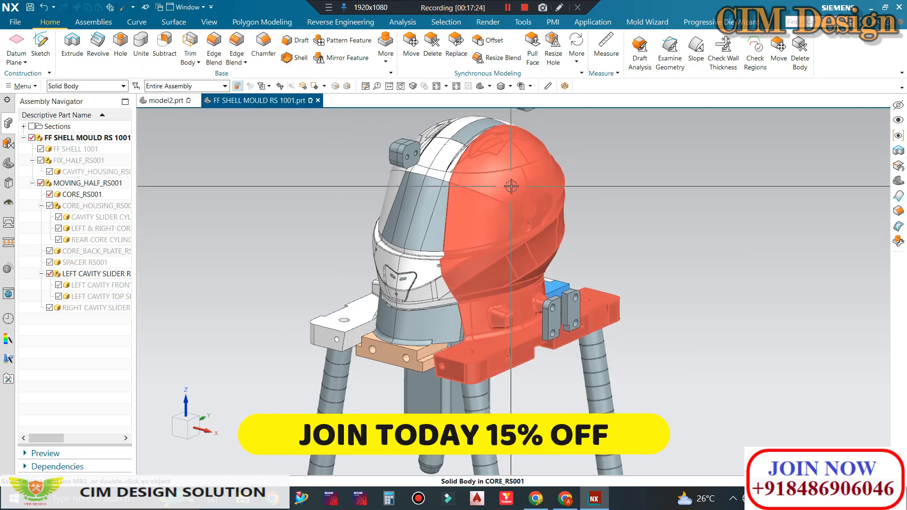
Review the tan core body's general properties, information listing and attributes, and leave them without changes
right_click(511, 186)
click(539, 236)
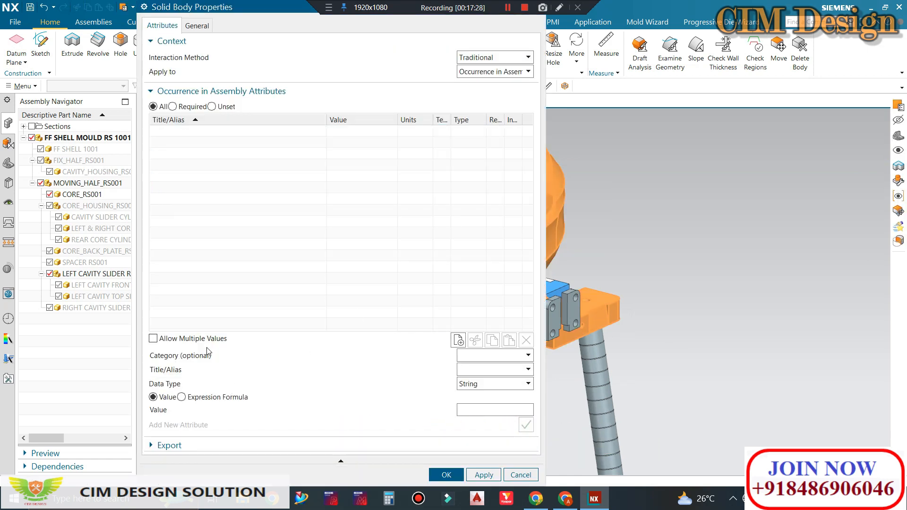
click(197, 25)
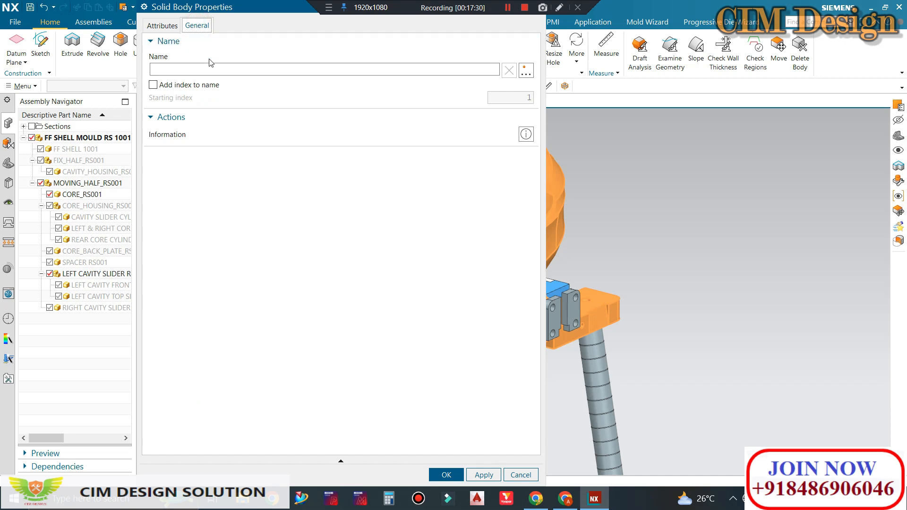
click(525, 134)
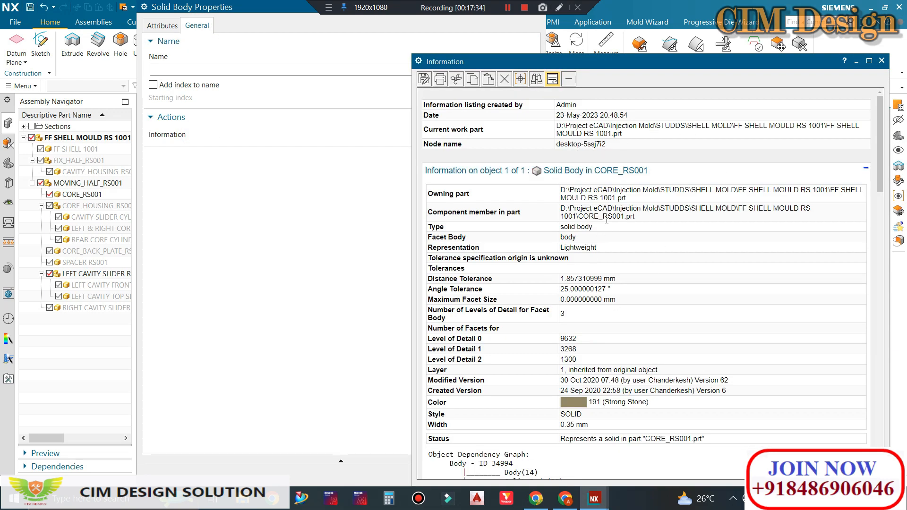
scroll(657, 194, down, 7)
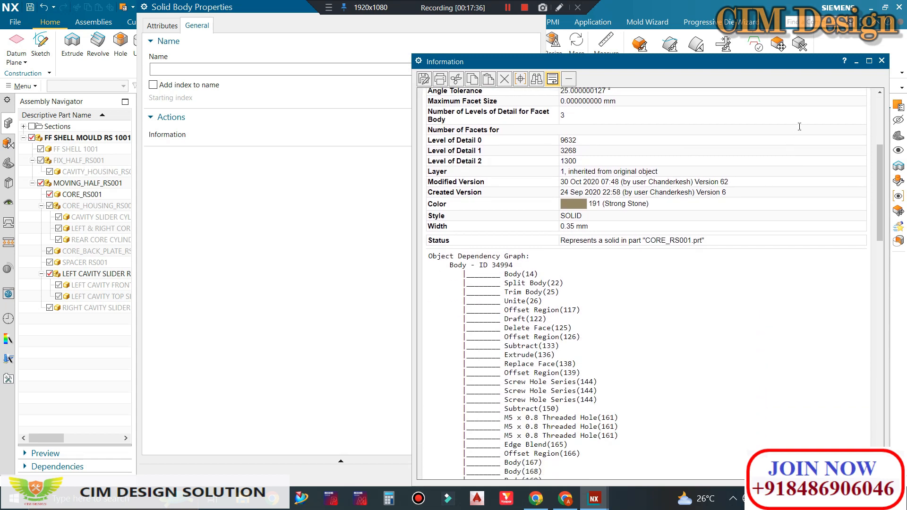
click(881, 61)
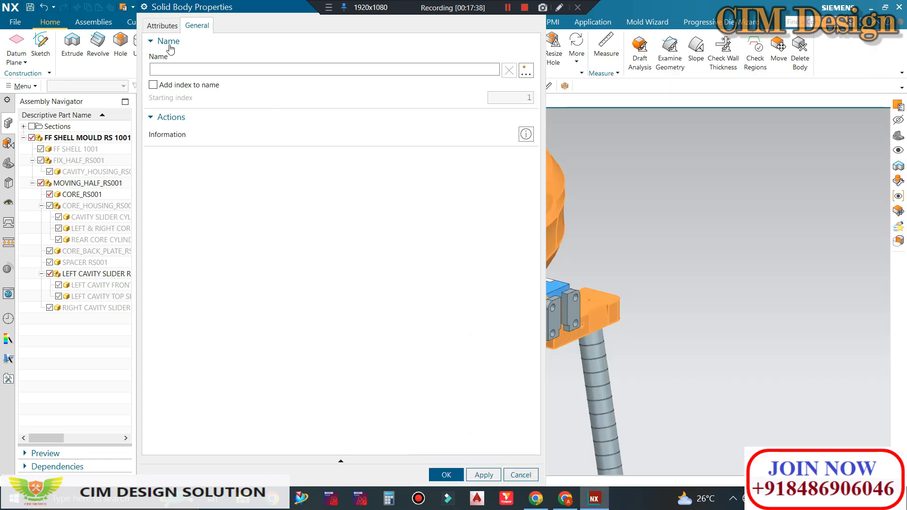
click(163, 26)
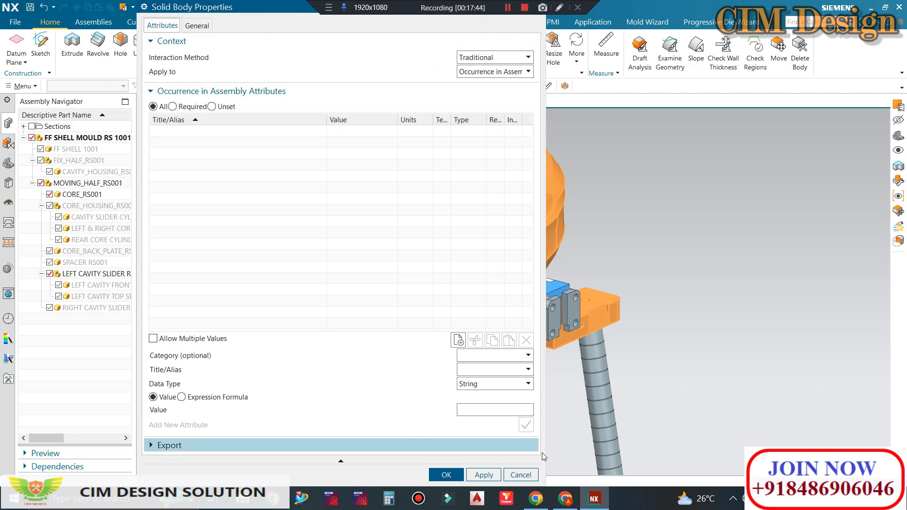
click(524, 475)
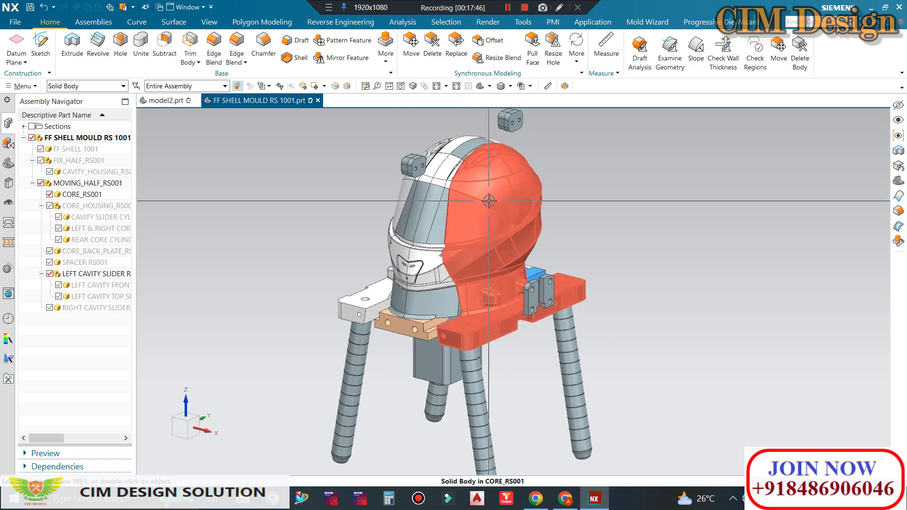
Hide the tan side core body, and examine the centre core with its guide rails and the remaining core pieces
scroll(485, 218, down, 3)
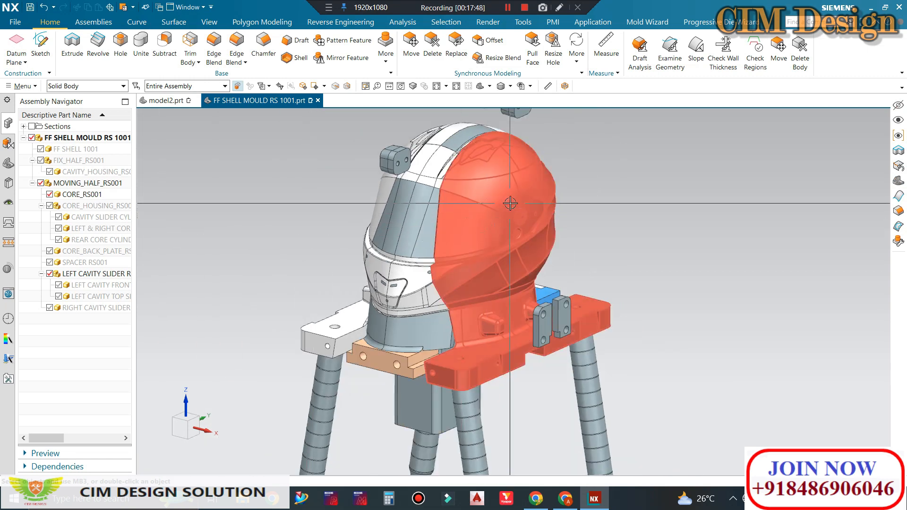
click(510, 203)
middle_drag(520, 268, 446, 215)
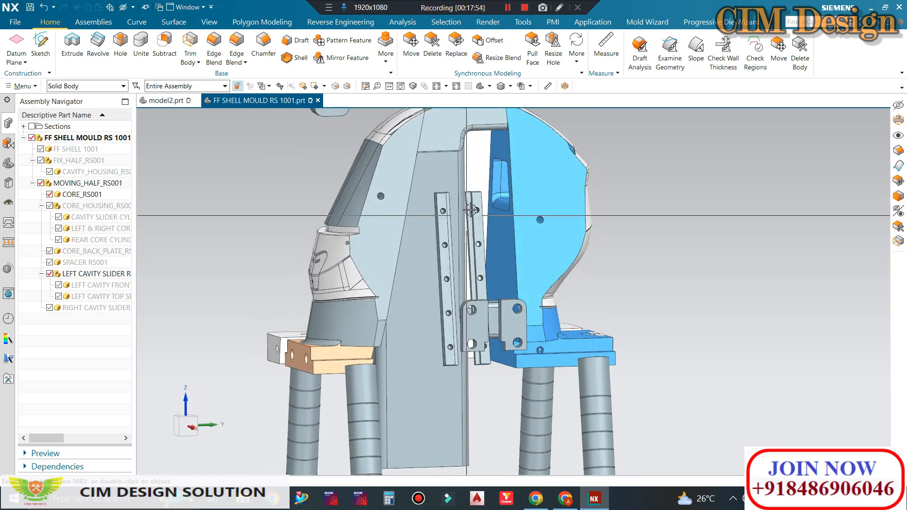
scroll(445, 199, down, 3)
middle_drag(431, 182, 528, 247)
scroll(441, 170, up, 3)
scroll(599, 286, down, 3)
scroll(522, 233, up, 5)
scroll(522, 233, down, 5)
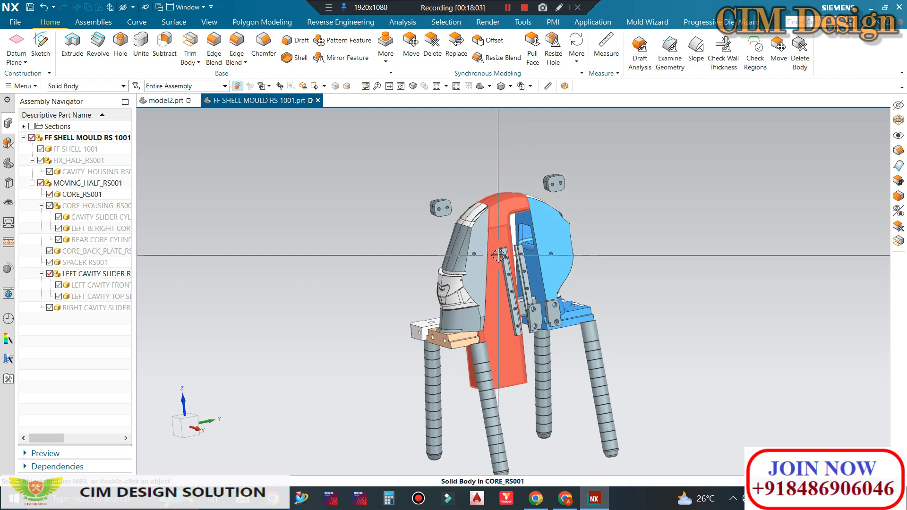
Measure the projected clearance along a picked vector between the blue core's pocket face and the upper face of the centre core opening
scroll(518, 237, up, 4)
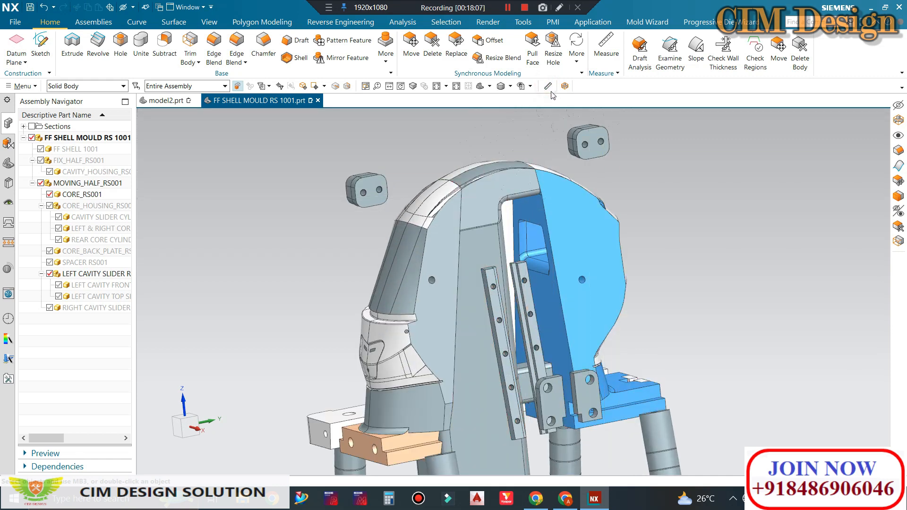
scroll(536, 234, up, 4)
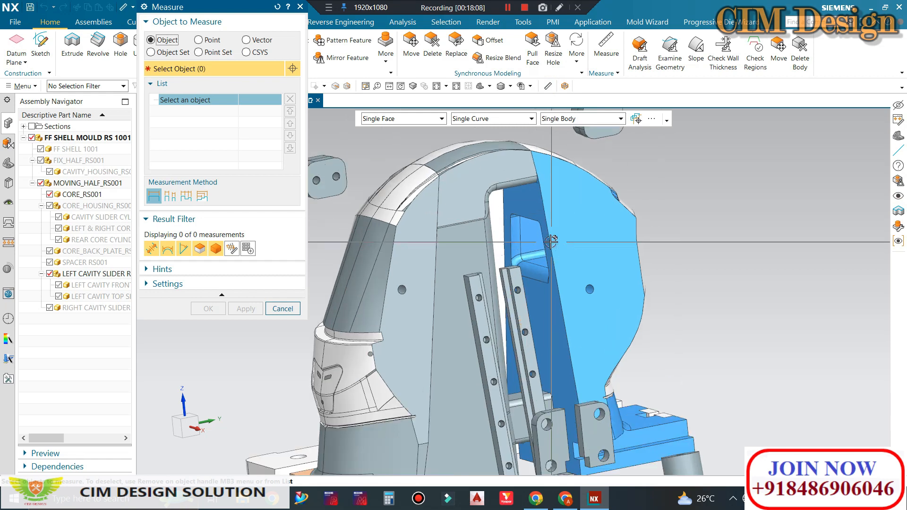
scroll(493, 177, down, 5)
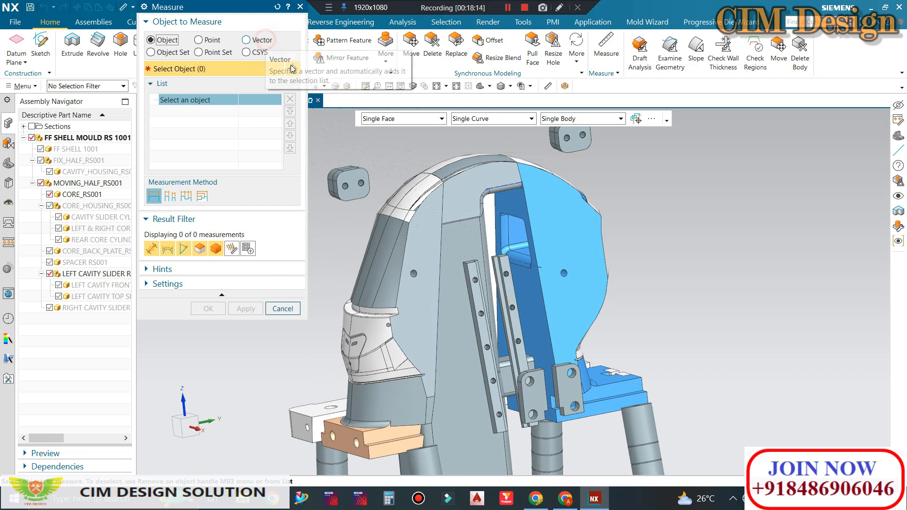
click(266, 39)
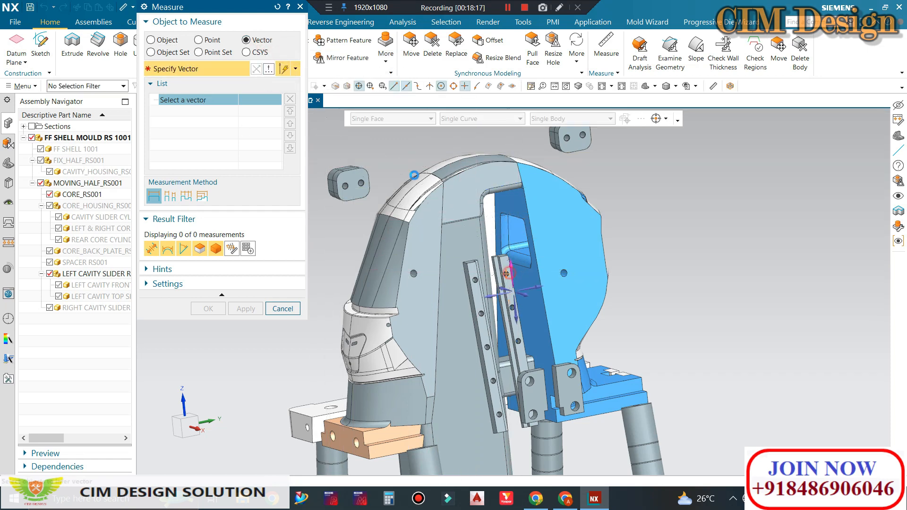
click(506, 274)
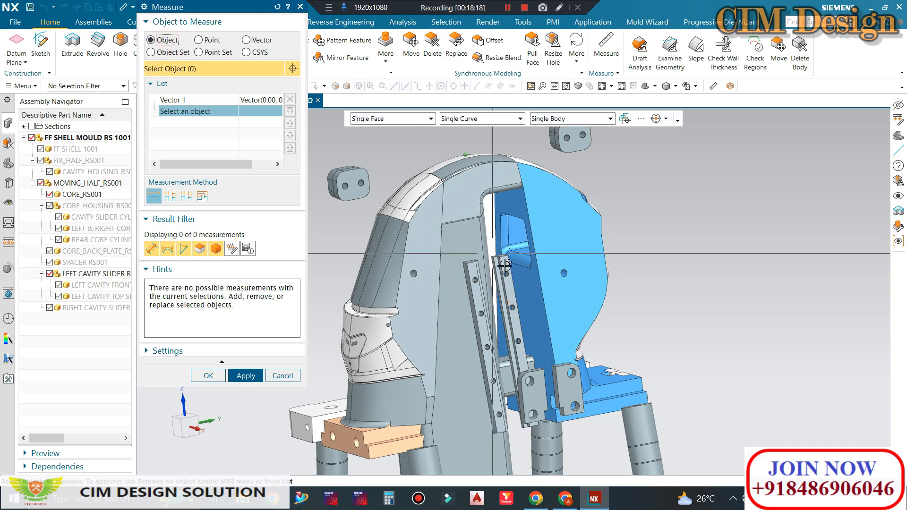
scroll(505, 266, up, 5)
click(546, 231)
scroll(485, 235, down, 3)
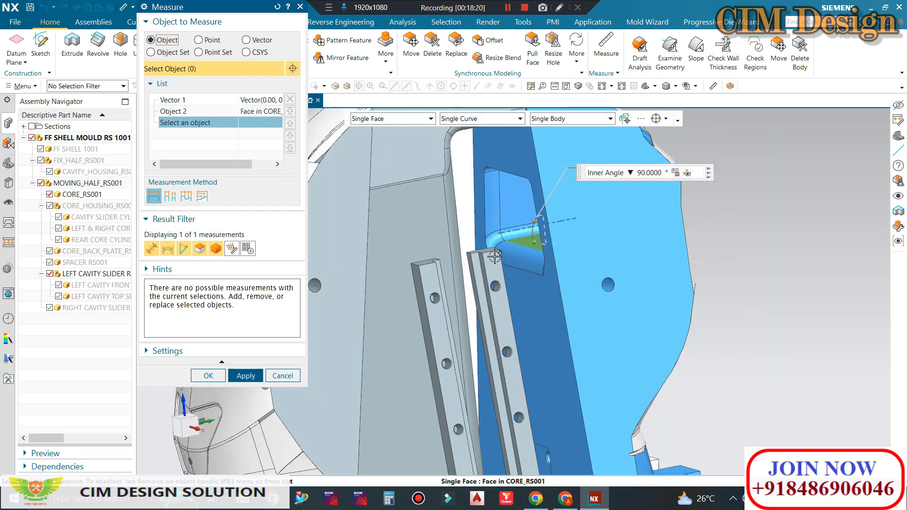
scroll(519, 238, down, 3)
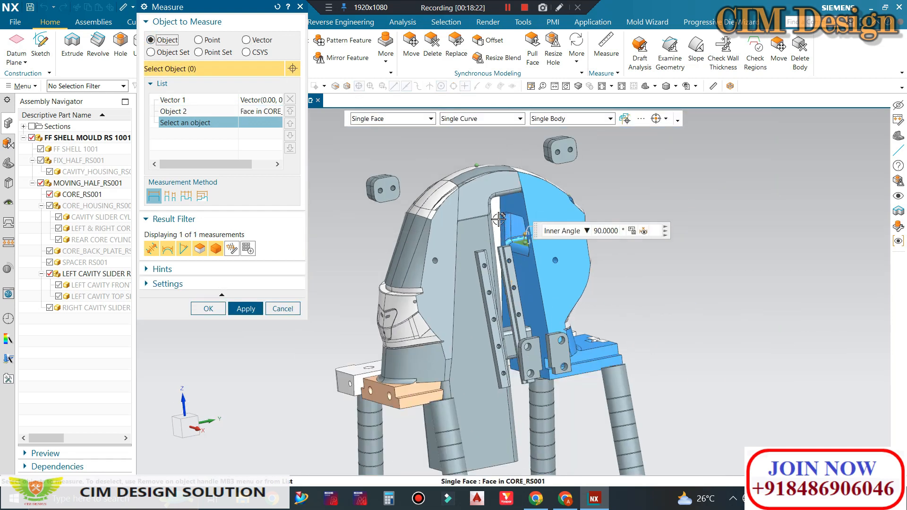
middle_drag(501, 265, 476, 211)
scroll(475, 211, up, 3)
click(475, 210)
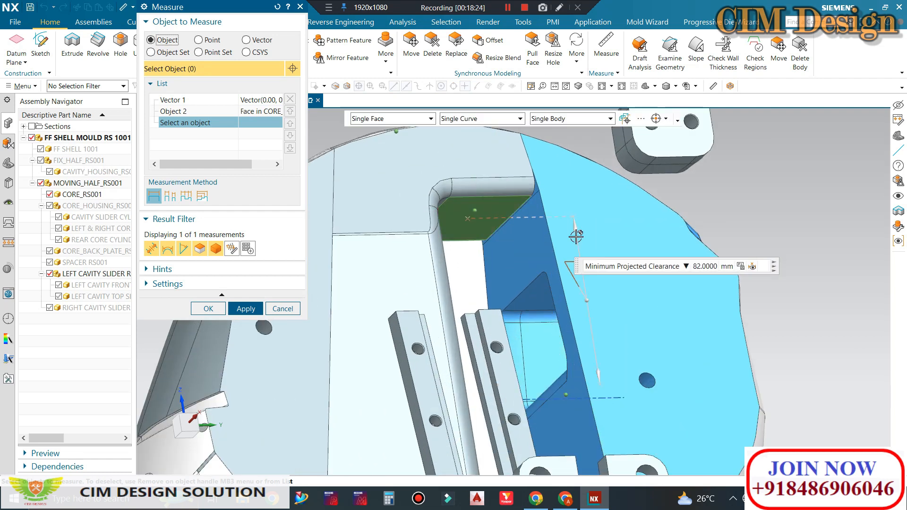
middle_click(699, 276)
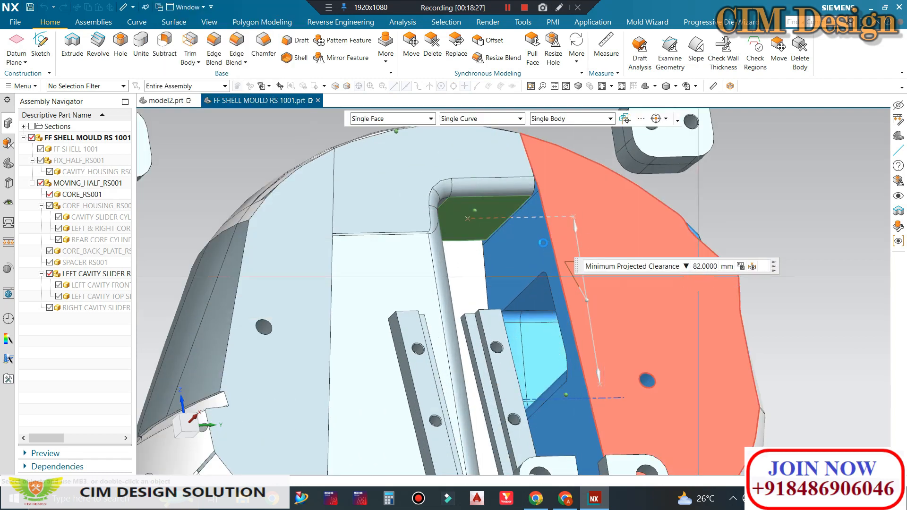
Examine the gap between the centre core with its guide rails and the blue rear core, including the base blocks
scroll(524, 222, down, 7)
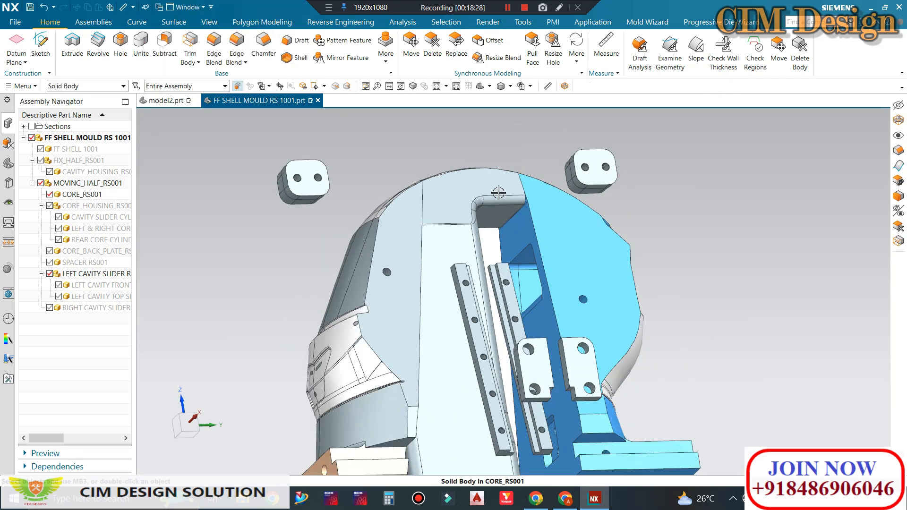
mouse_move(567, 235)
middle_down()
mouse_move(566, 277)
mouse_move(539, 239)
mouse_move(553, 230)
middle_up()
scroll(536, 228, up, 4)
middle_drag(565, 175, 533, 192)
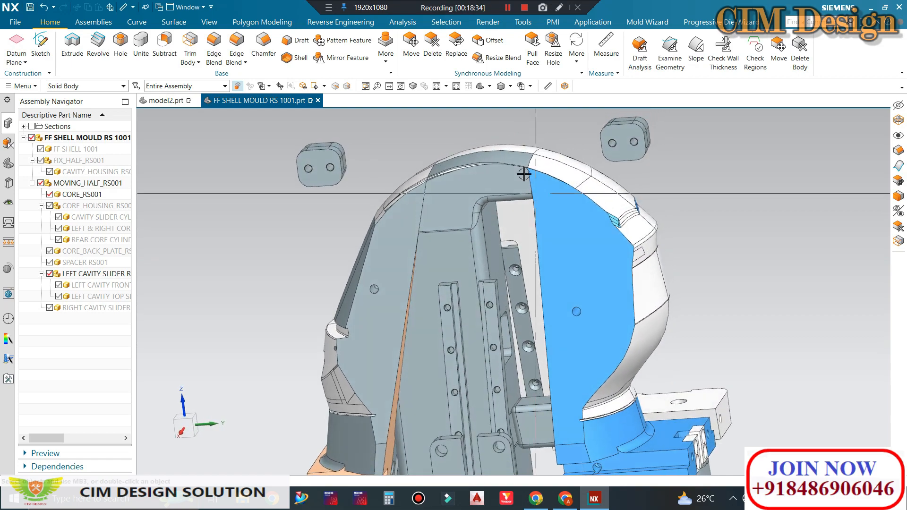
middle_drag(520, 158, 520, 231)
scroll(539, 265, up, 3)
scroll(542, 274, down, 4)
scroll(603, 352, up, 5)
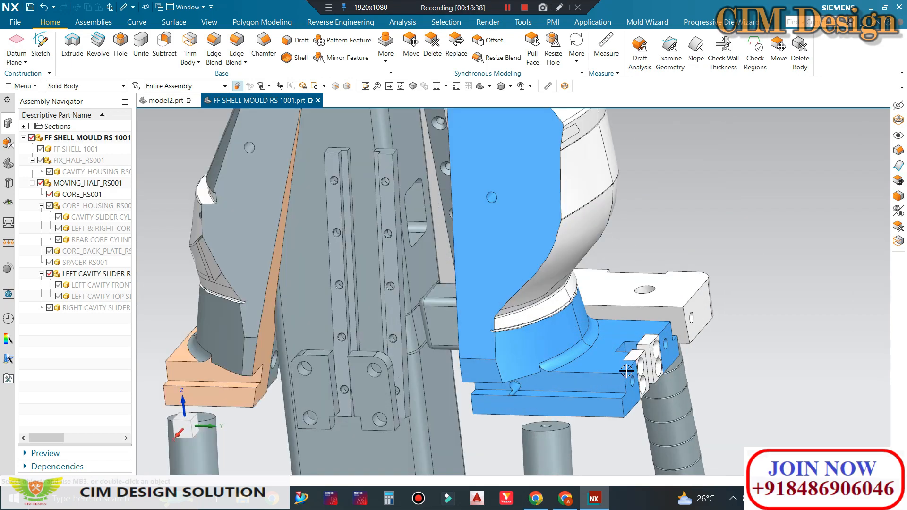
scroll(567, 311, down, 4)
middle_drag(530, 276, 539, 258)
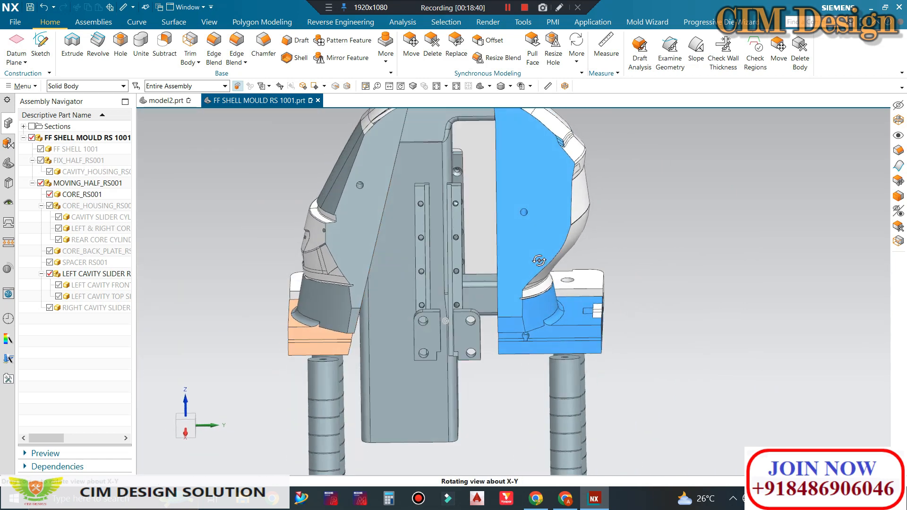
scroll(628, 272, down, 3)
scroll(541, 215, up, 2)
scroll(541, 212, up, 2)
Examine the split lines and tapers between the front, centre and rear core pieces, leaving nothing selected
middle_drag(539, 203, 477, 220)
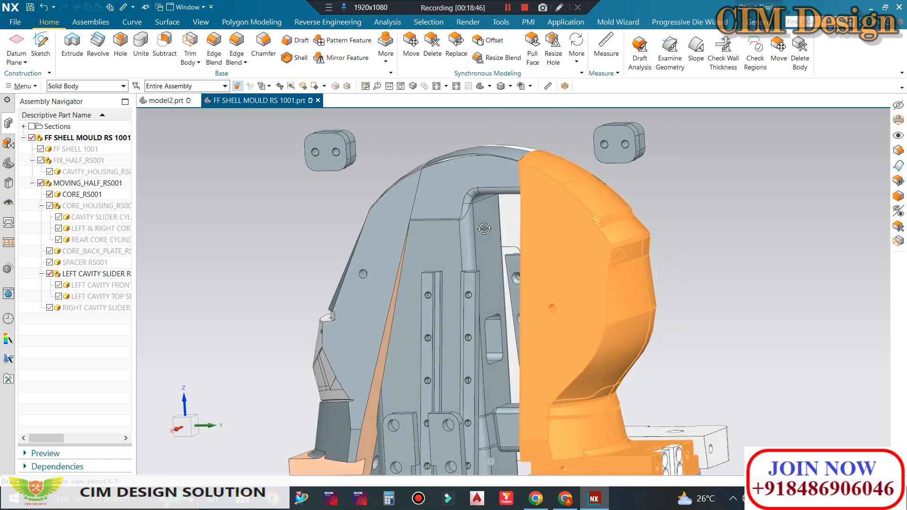
scroll(478, 218, up, 3)
scroll(528, 237, down, 3)
key(Escape)
scroll(559, 234, down, 4)
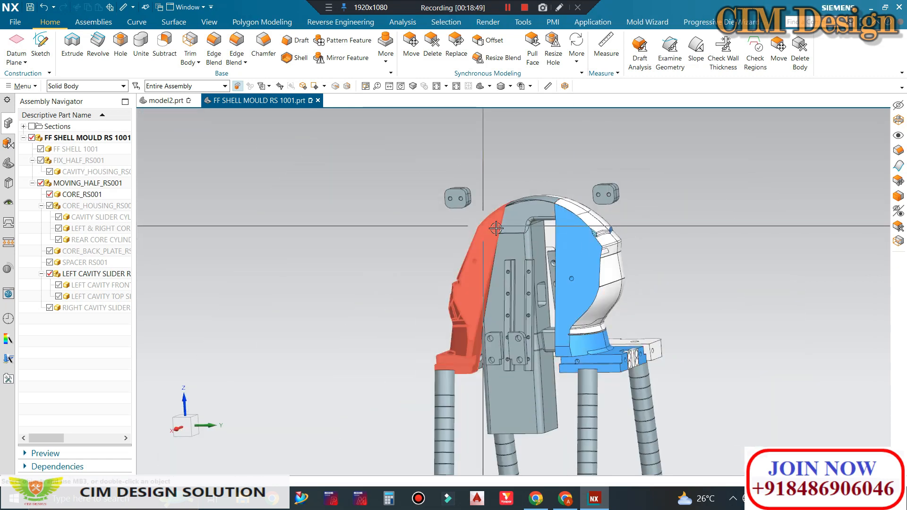
scroll(543, 232, down, 2)
middle_drag(543, 231, 599, 256)
scroll(599, 255, up, 4)
scroll(599, 255, up, 3)
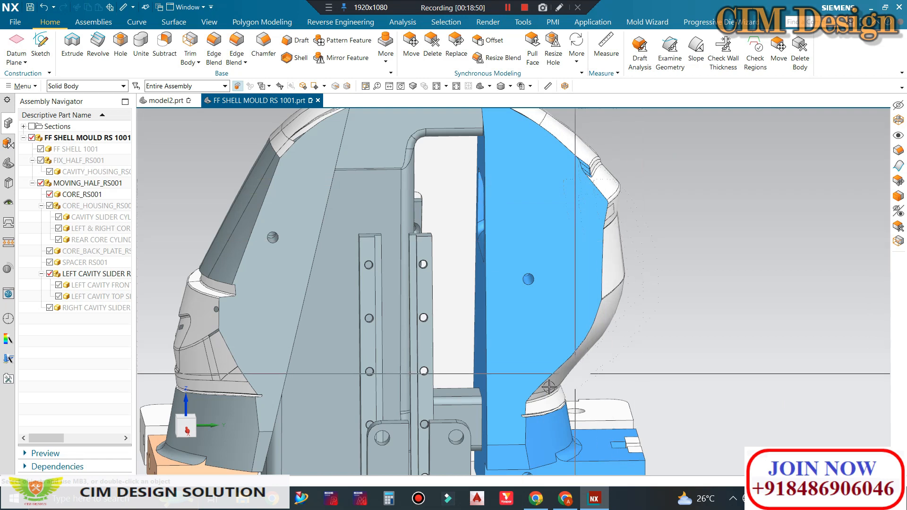
scroll(561, 263, down, 4)
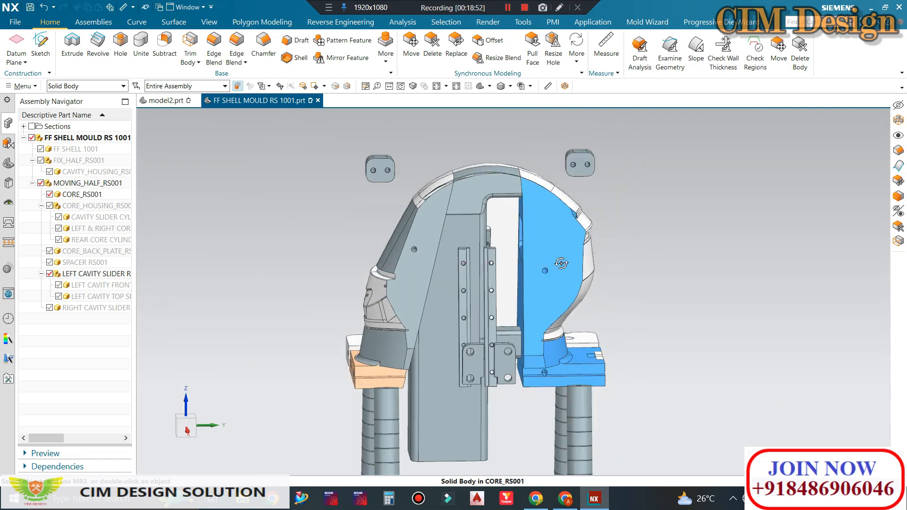
middle_drag(561, 263, 484, 208)
scroll(562, 227, up, 2)
scroll(577, 210, down, 2)
scroll(545, 214, up, 3)
scroll(484, 208, down, 3)
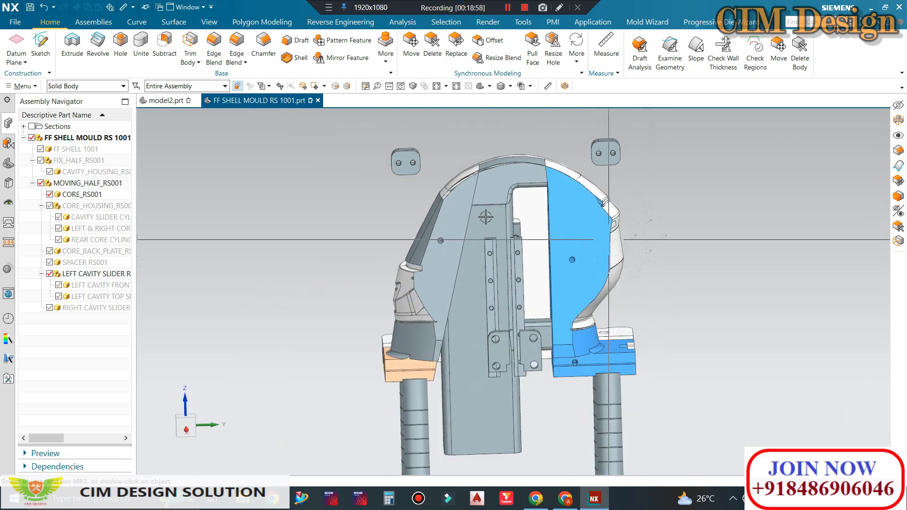
Show the FF SHELL 1001 component and preview a One Plane view section of the assembly on the X plane
middle_drag(409, 224, 501, 248)
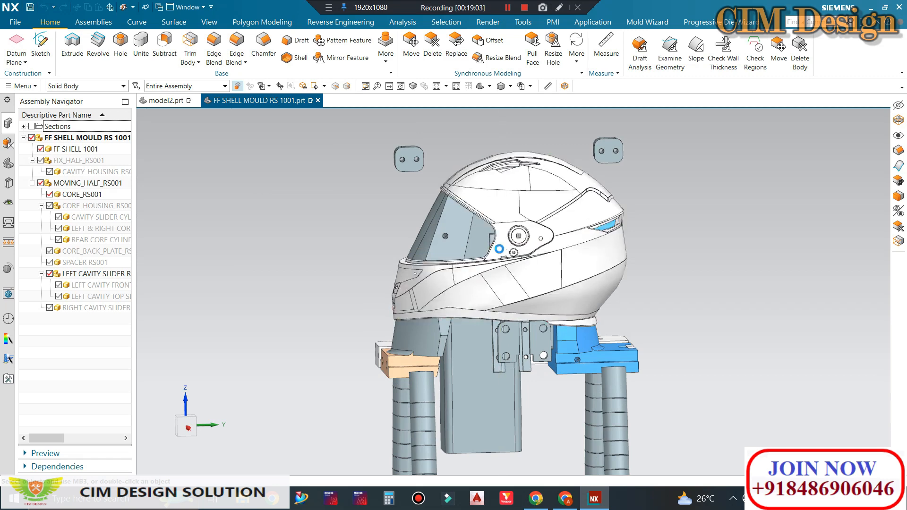
key(ctrl+h)
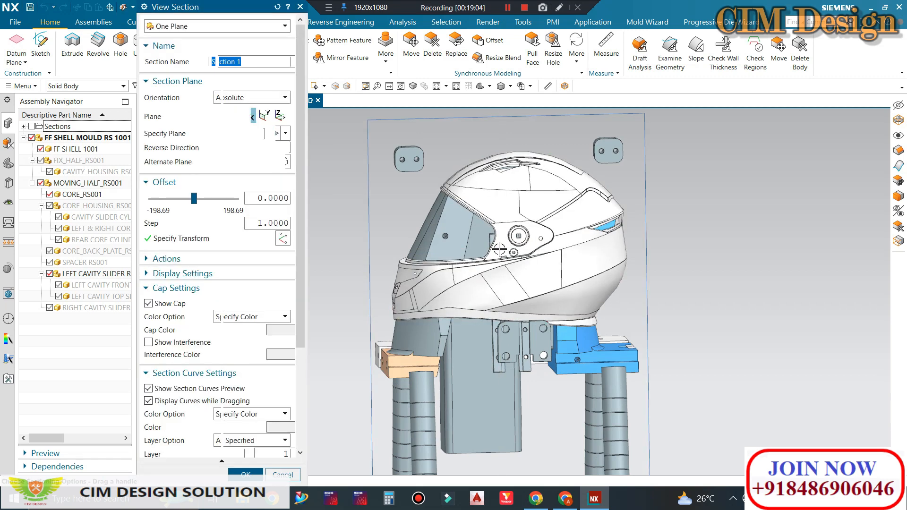
middle_drag(544, 256, 636, 247)
scroll(495, 211, up, 5)
scroll(461, 208, down, 3)
scroll(418, 218, down, 3)
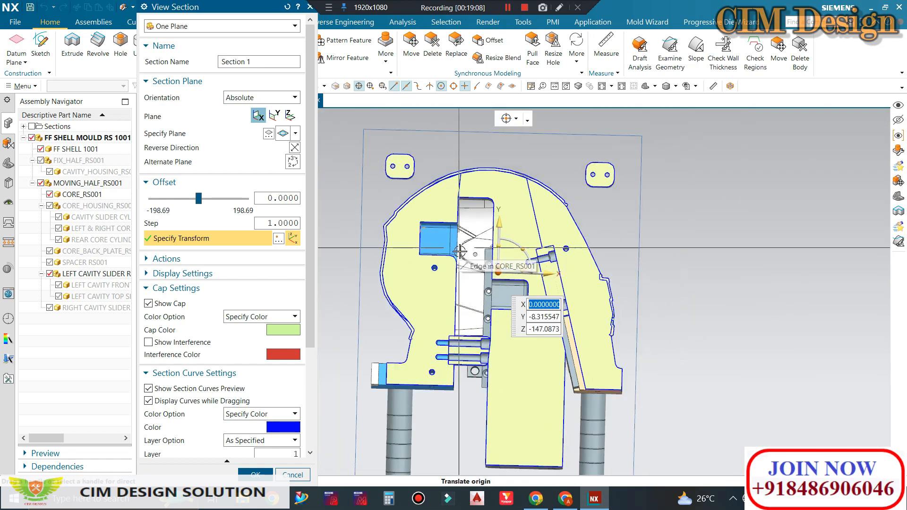
Examine how the core pieces, guide rails and screws fit in the section view, and leave the section without keeping it
scroll(409, 246, up, 4)
scroll(450, 340, down, 3)
middle_drag(450, 352, 498, 304)
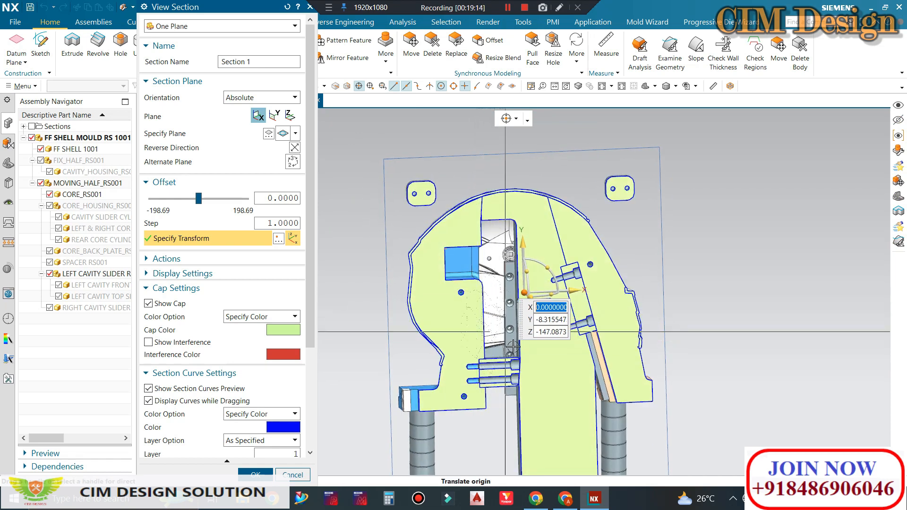
scroll(503, 340, up, 3)
scroll(498, 368, down, 3)
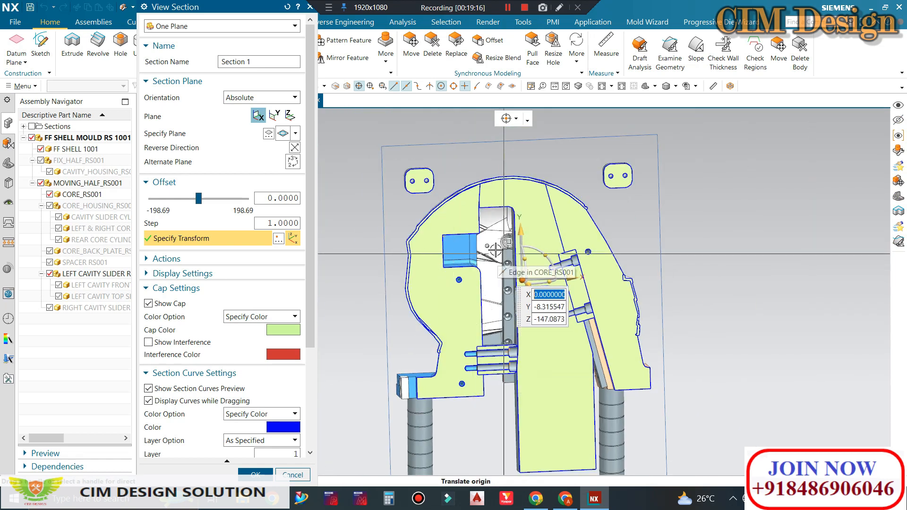
scroll(496, 250, up, 3)
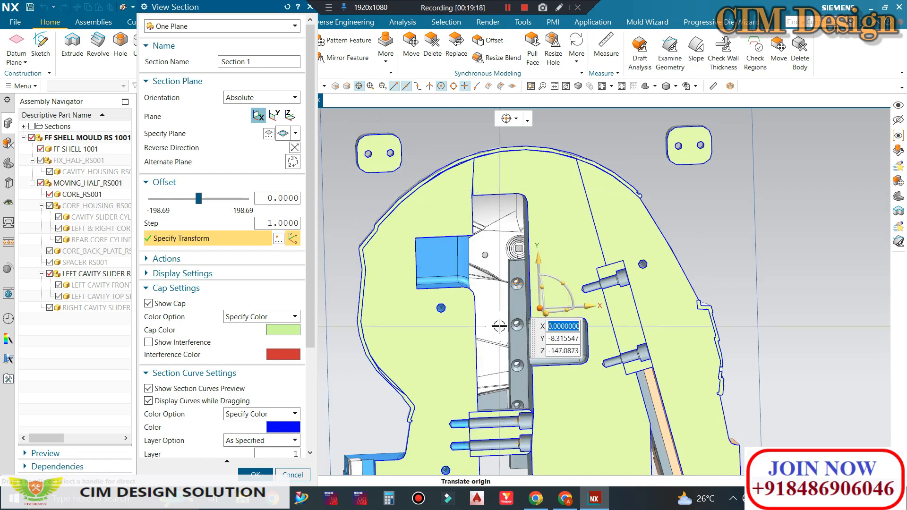
scroll(499, 326, down, 3)
scroll(507, 336, up, 3)
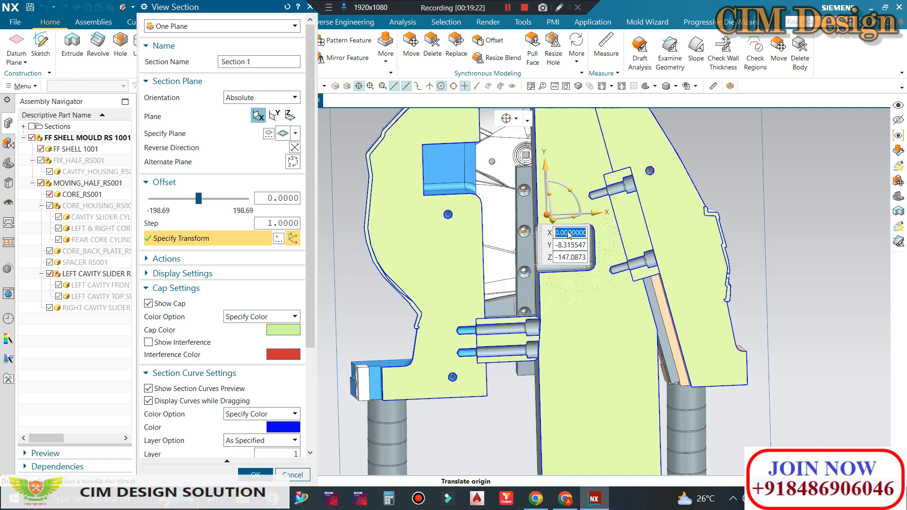
scroll(561, 378, down, 2)
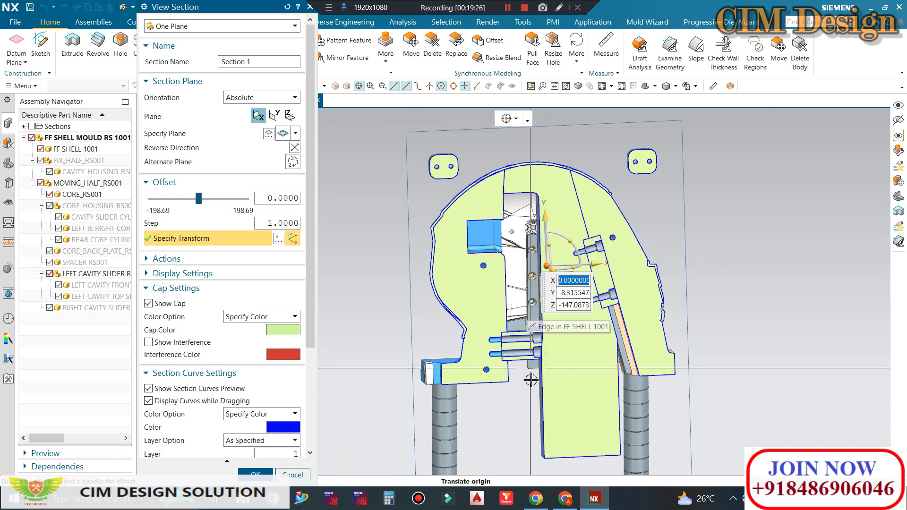
scroll(509, 347, up, 2)
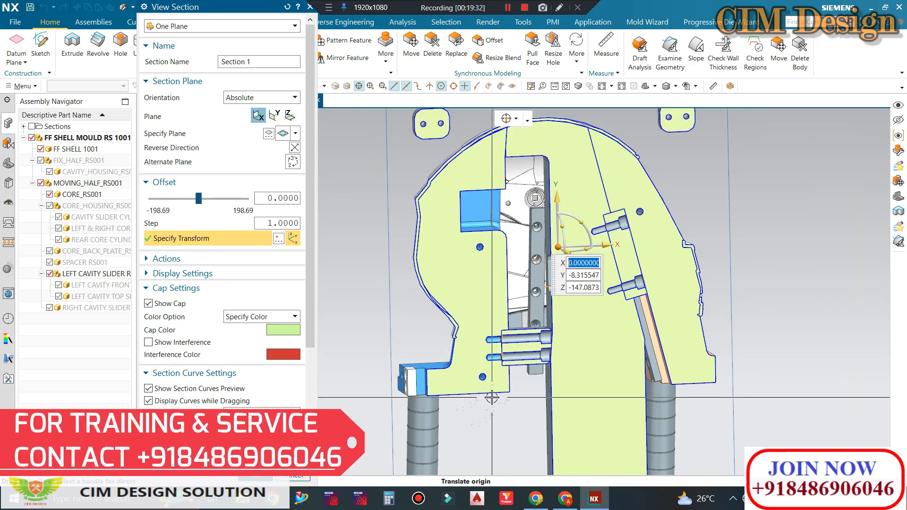
scroll(562, 240, down, 1)
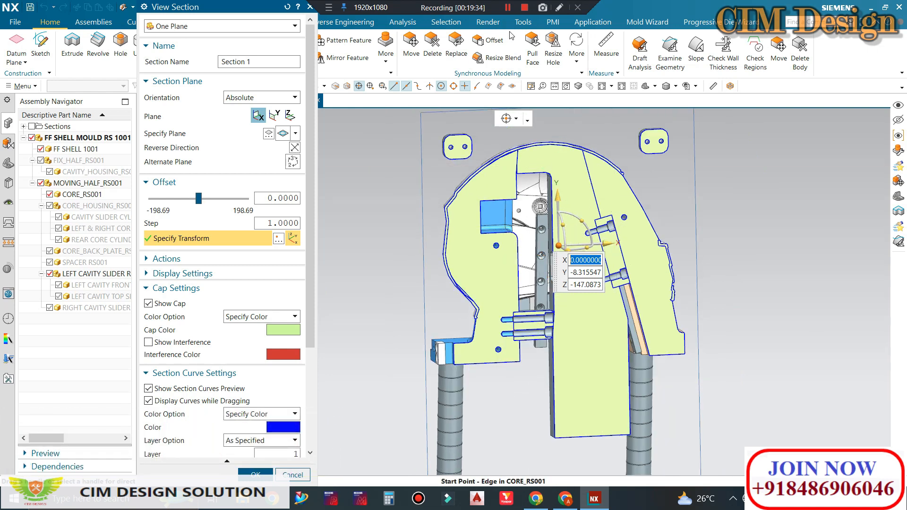
click(508, 9)
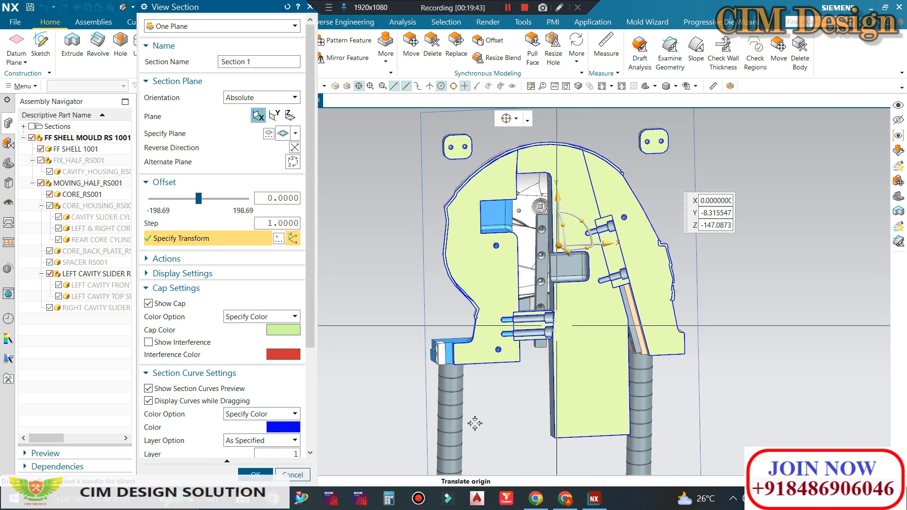
click(298, 475)
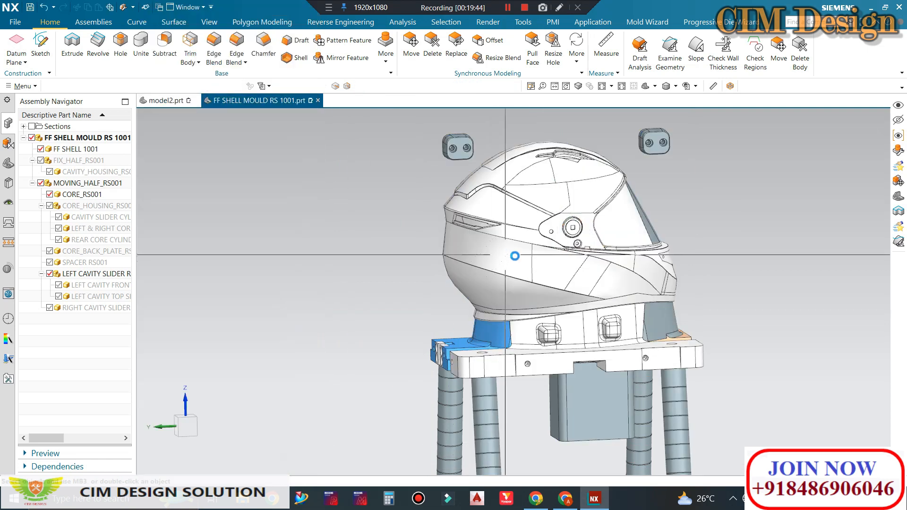
Hide the helmet shell and inspect the split core with its guide rails
middle_drag(516, 255, 489, 299)
key(ctrl+b)
scroll(477, 260, down, 3)
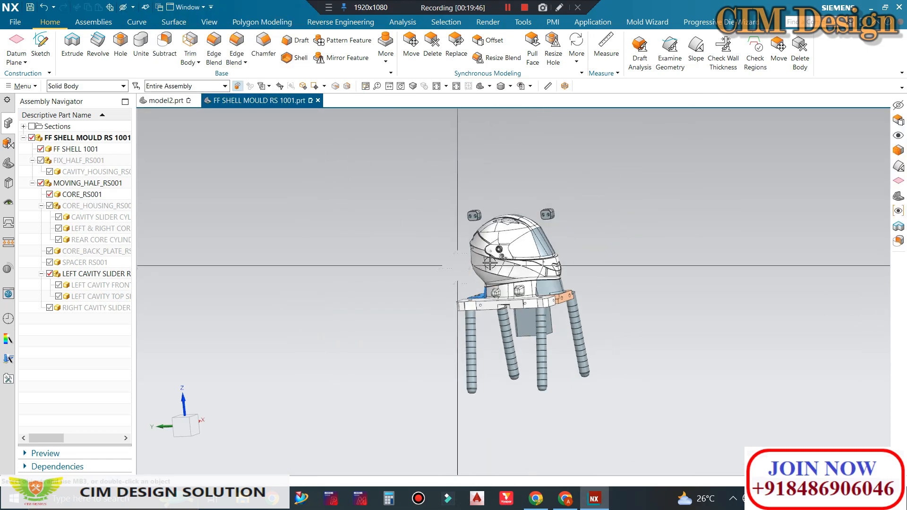
scroll(468, 261, up, 4)
middle_drag(398, 194, 548, 271)
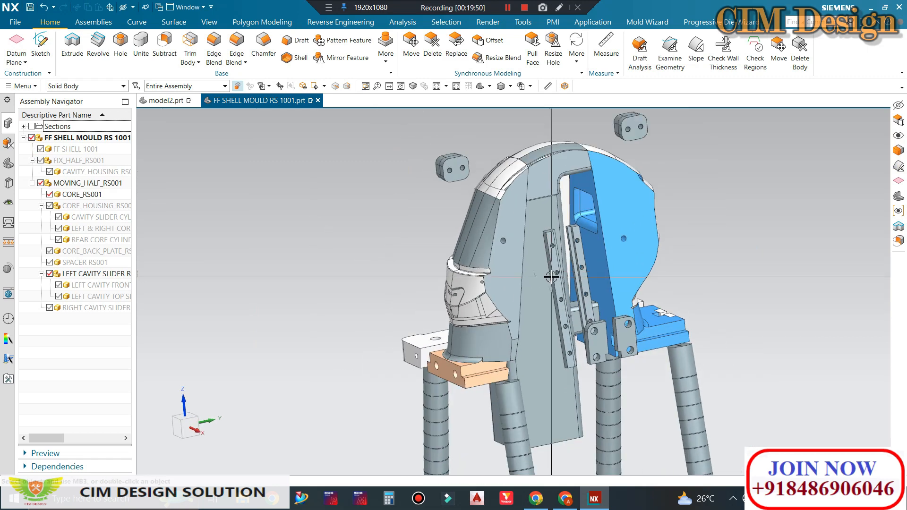
Undo the last three visibility changes, back to before the tan side core body was hidden
key(ctrl+z)
key(ctrl+z)
key(ctrl+z)
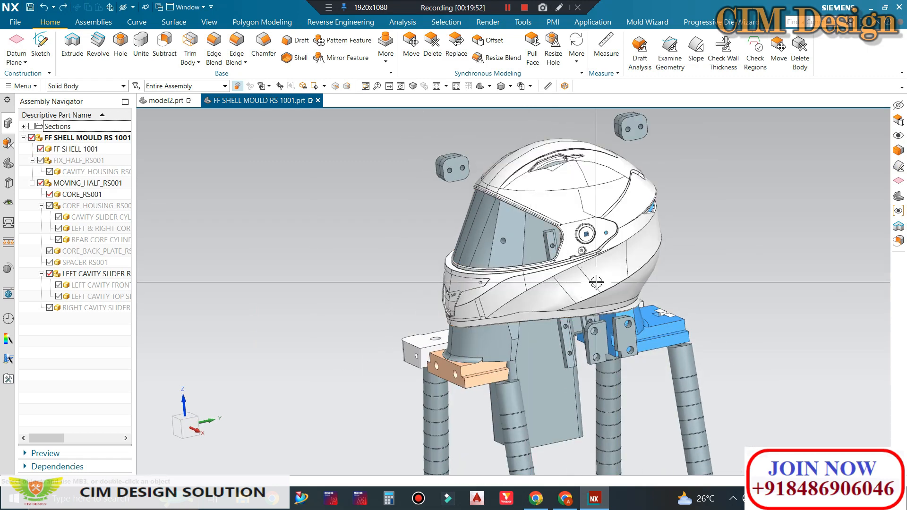
Open the CORE_RS001 component of the moving half in its own window
scroll(544, 296, down, 3)
middle_drag(543, 297, 548, 305)
scroll(548, 306, up, 4)
scroll(447, 293, down, 1)
middle_drag(337, 268, 411, 217)
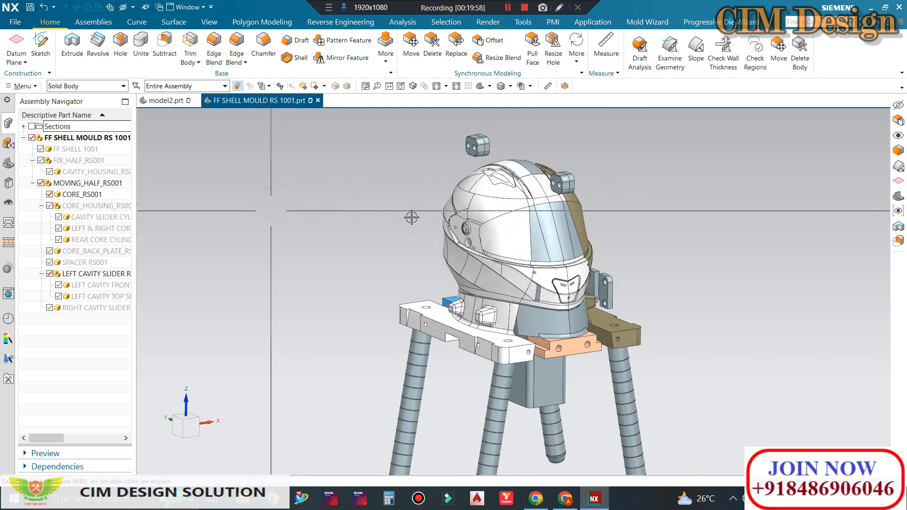
click(513, 207)
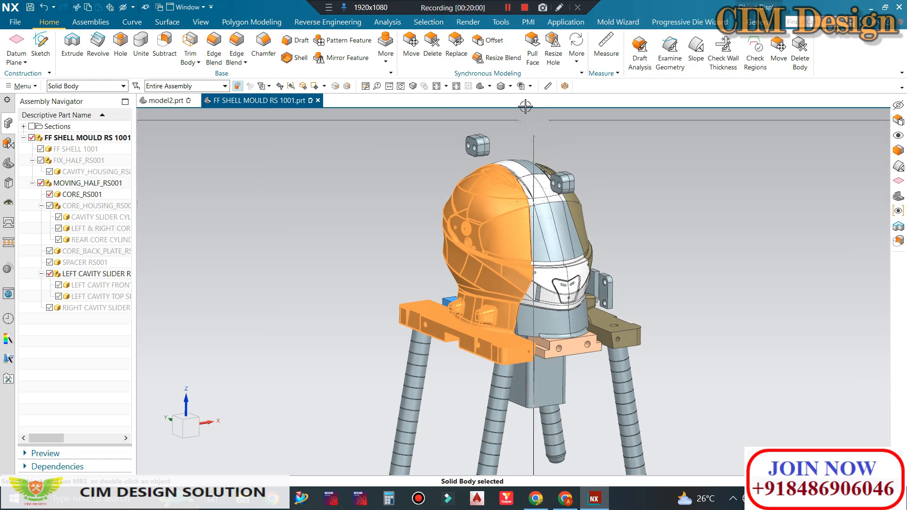
click(507, 8)
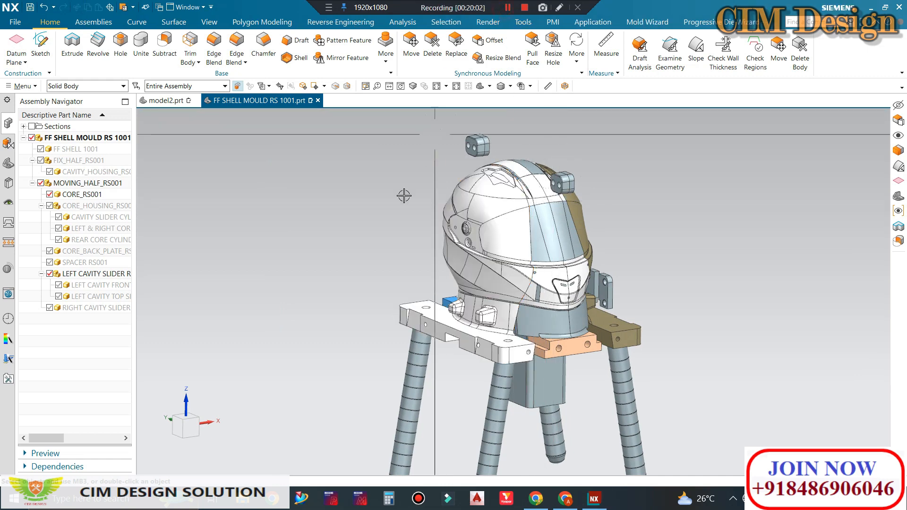
click(94, 194)
right_click(94, 194)
click(121, 213)
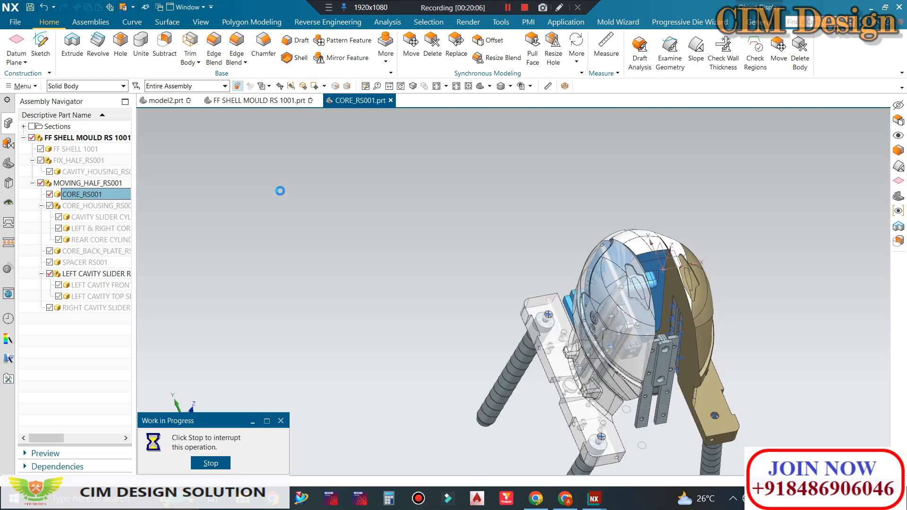
Examine how the helmet core is split into front, rear, side and central pieces, ending with the front view
scroll(354, 241, down, 3)
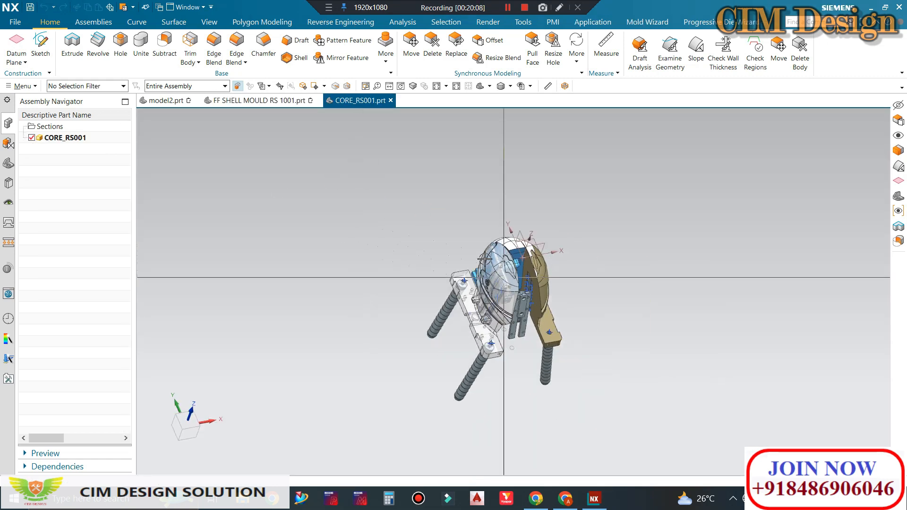
middle_drag(503, 230, 529, 260)
middle_drag(495, 260, 498, 259)
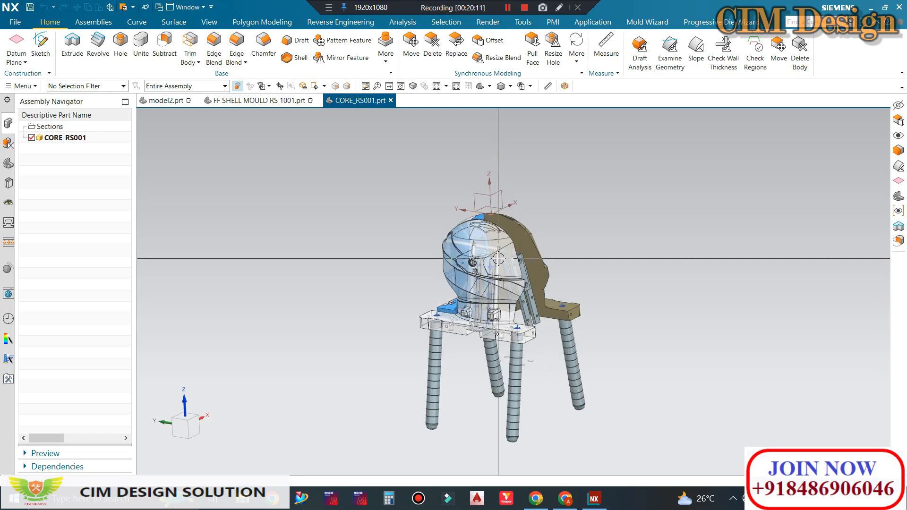
scroll(498, 258, up, 5)
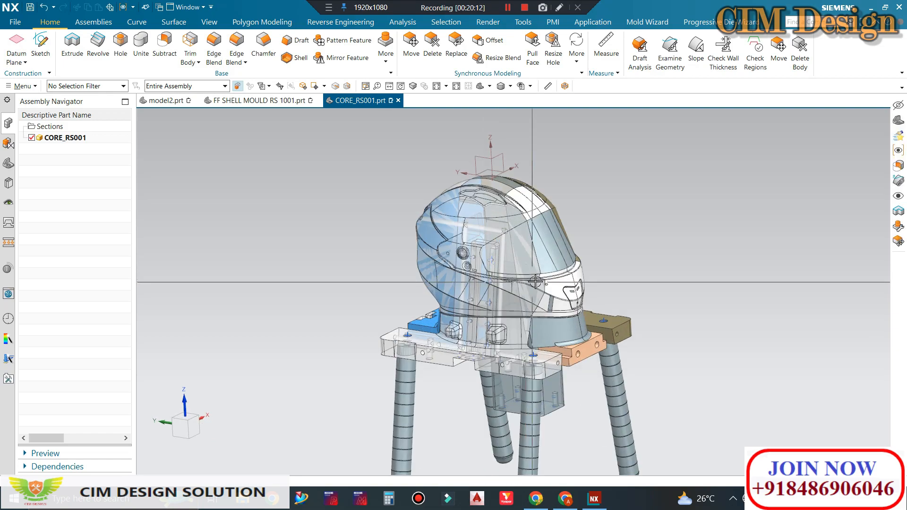
middle_drag(499, 259, 365, 308)
scroll(447, 288, down, 5)
scroll(387, 262, up, 5)
scroll(388, 263, down, 3)
middle_drag(387, 262, 383, 305)
scroll(382, 298, up, 3)
scroll(497, 283, down, 4)
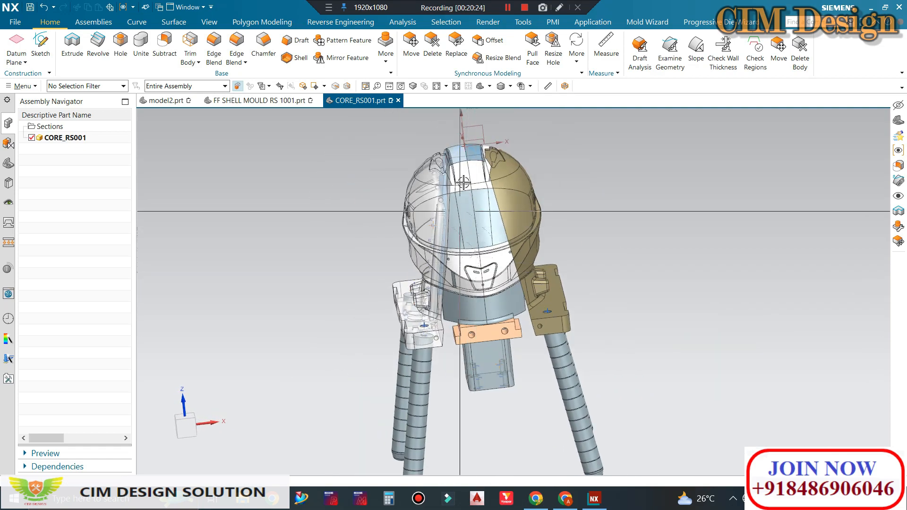
middle_drag(497, 284, 498, 221)
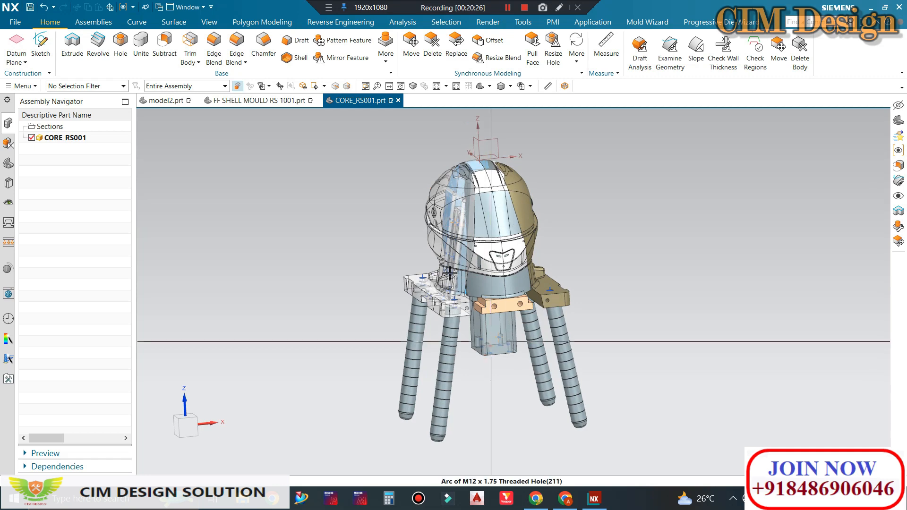
middle_drag(463, 214, 380, 211)
key(F8)
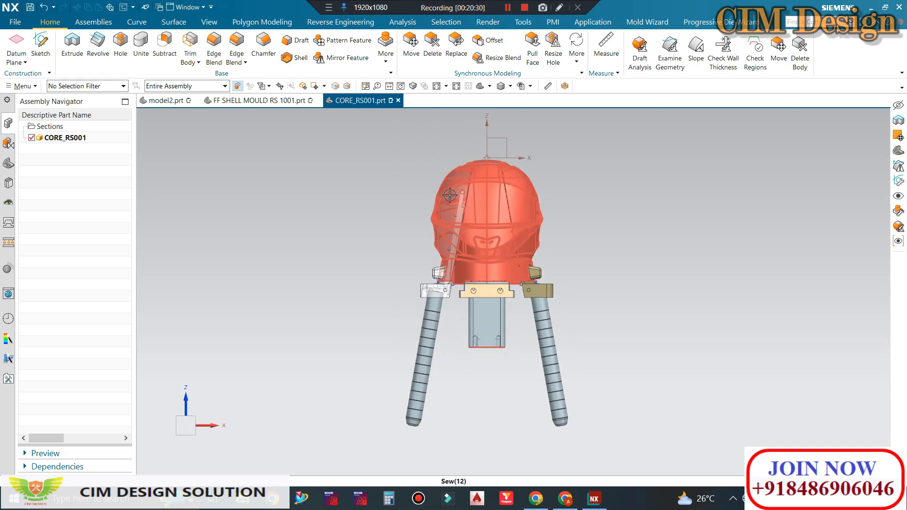
scroll(458, 182, up, 3)
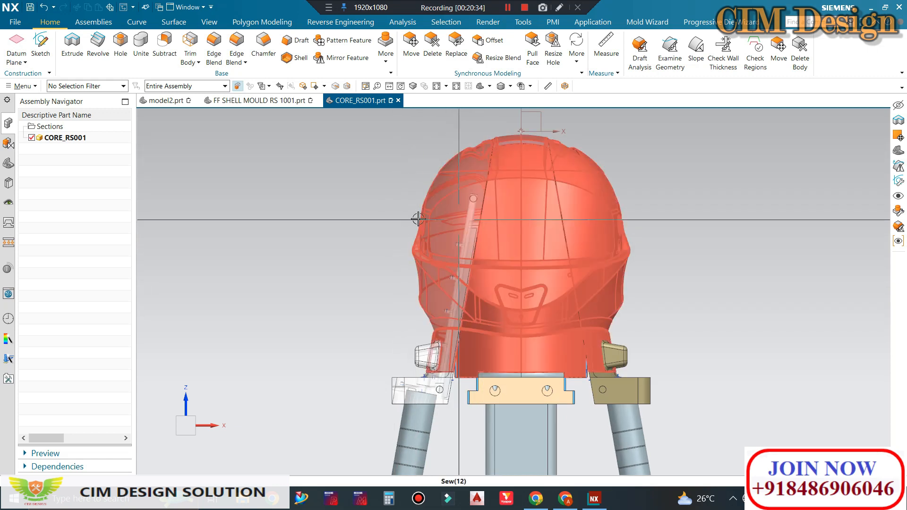
middle_drag(612, 214, 525, 255)
Try to hide the near-side core body, and bring the hidden bodies back
click(532, 267)
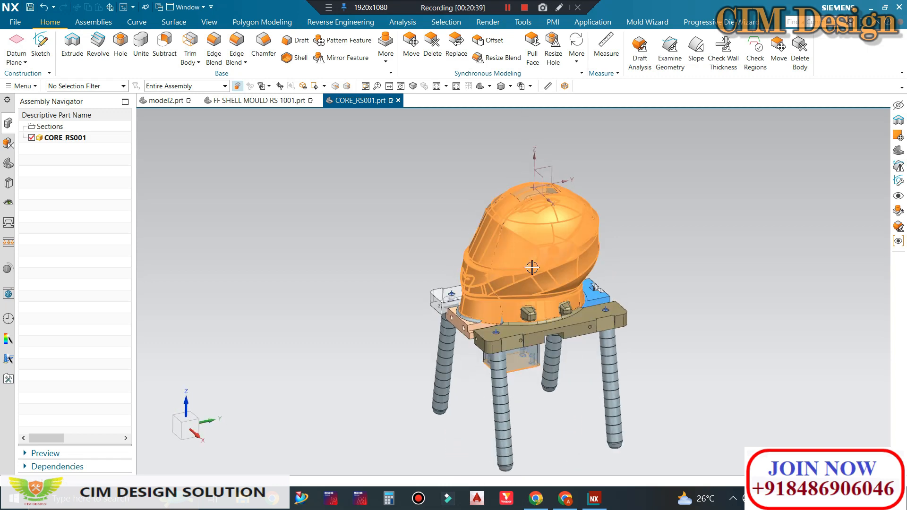
key(ctrl+b)
middle_drag(474, 273, 482, 298)
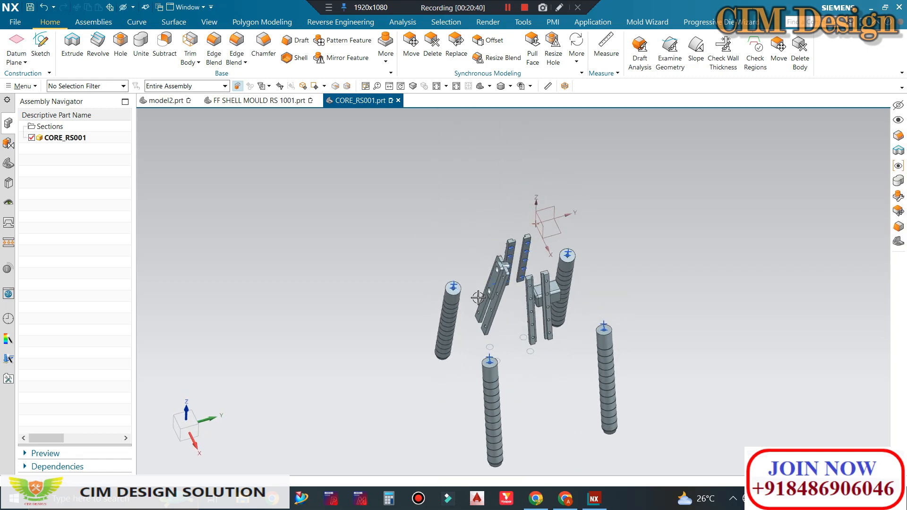
scroll(494, 283, up, 3)
scroll(442, 304, down, 3)
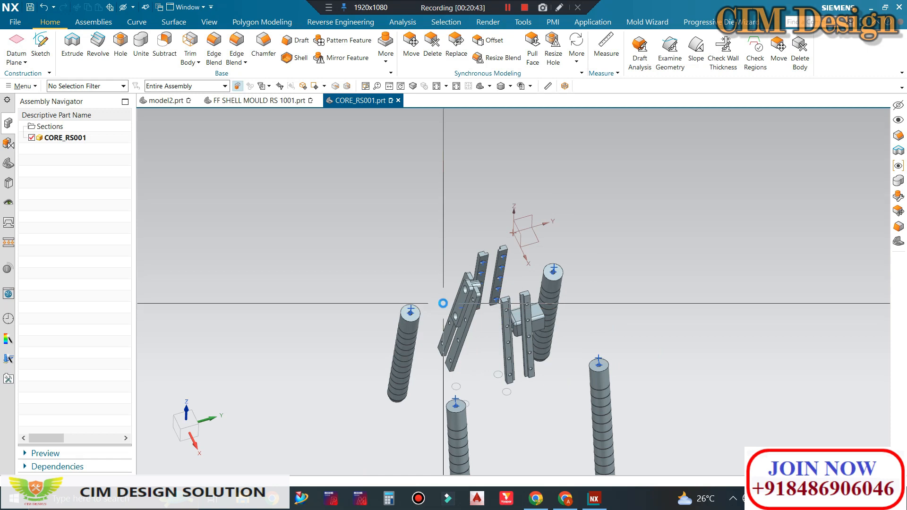
key(ctrl+shift+u)
Hide the tan side core body to expose the central core block and its guide rails
middle_drag(477, 305, 433, 227)
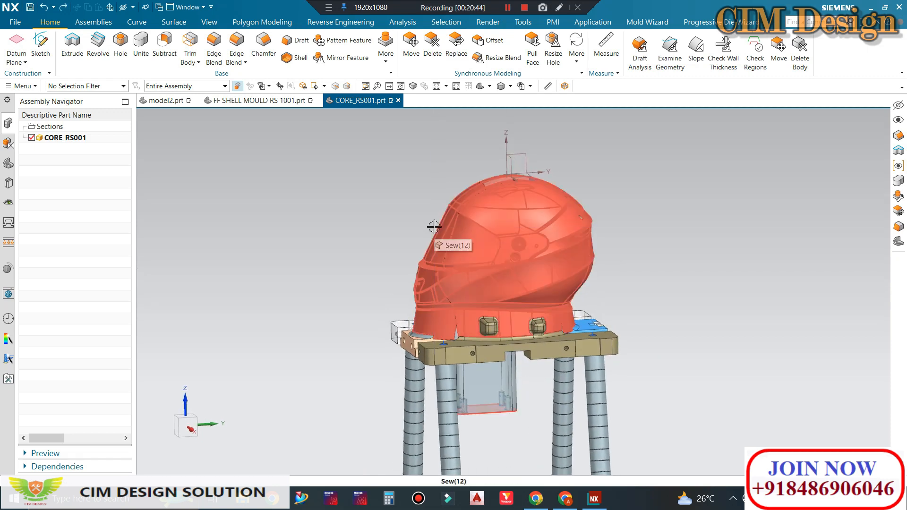
click(490, 241)
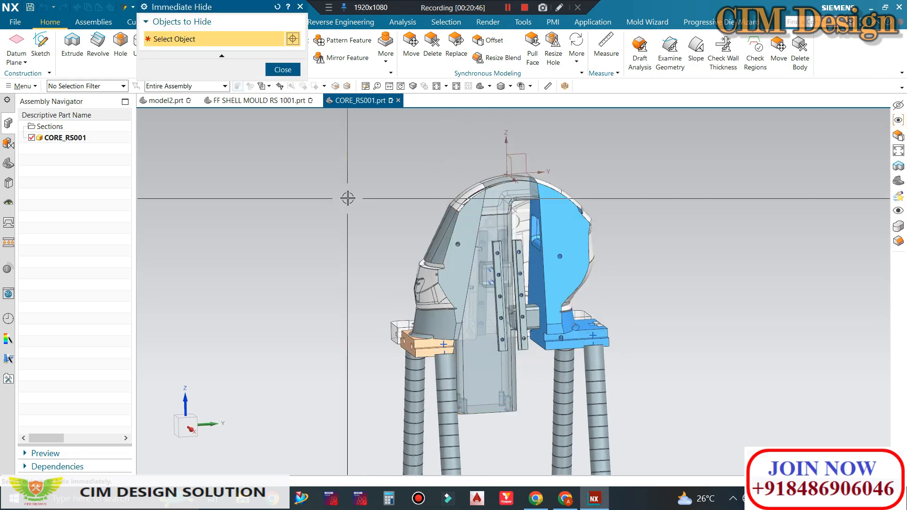
key(Escape)
Examine the tapered central core block and the guide rails between it and the front, rear and side pieces
scroll(423, 213, up, 1)
middle_drag(427, 215, 387, 184)
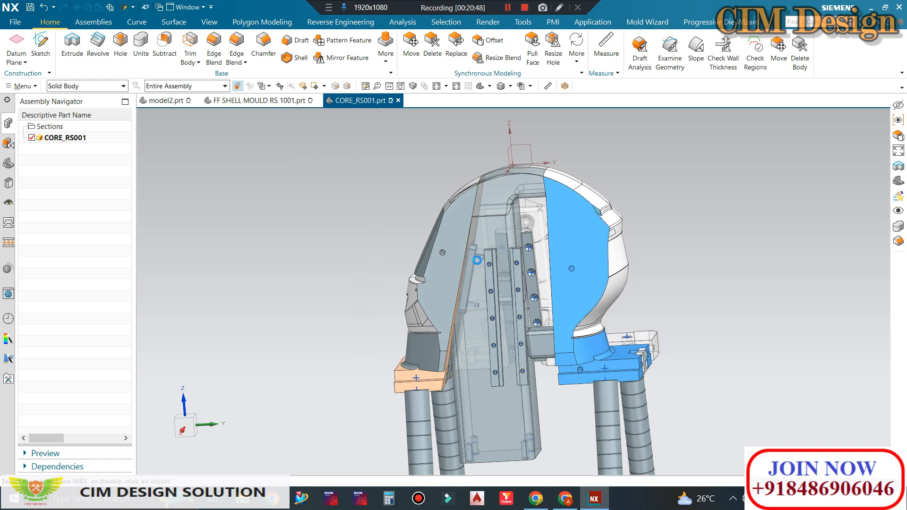
key(F8)
scroll(482, 225, up, 3)
scroll(468, 239, down, 5)
middle_drag(464, 241, 465, 243)
scroll(472, 267, up, 3)
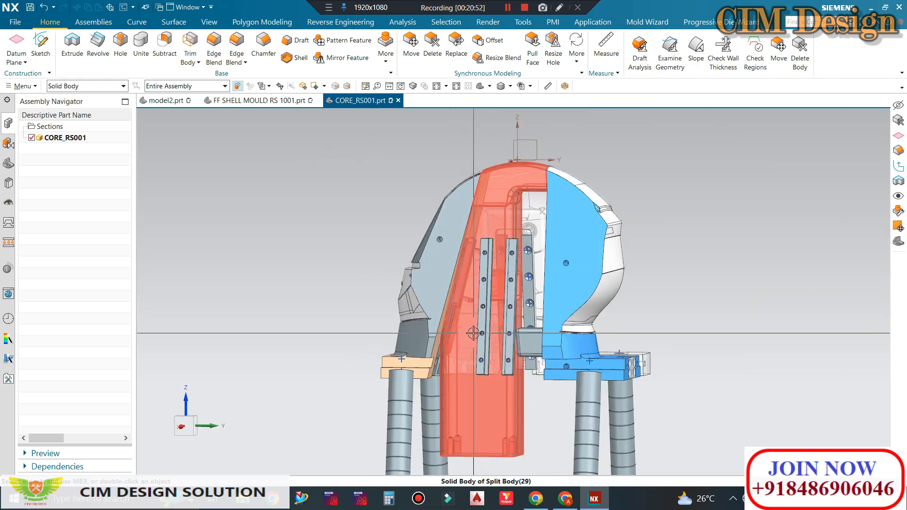
scroll(470, 250, up, 2)
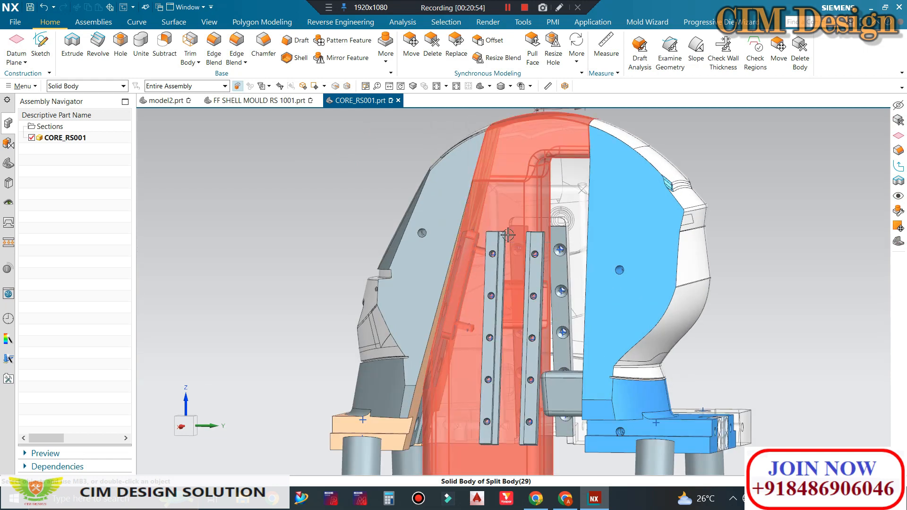
scroll(508, 235, down, 2)
middle_drag(506, 234, 455, 181)
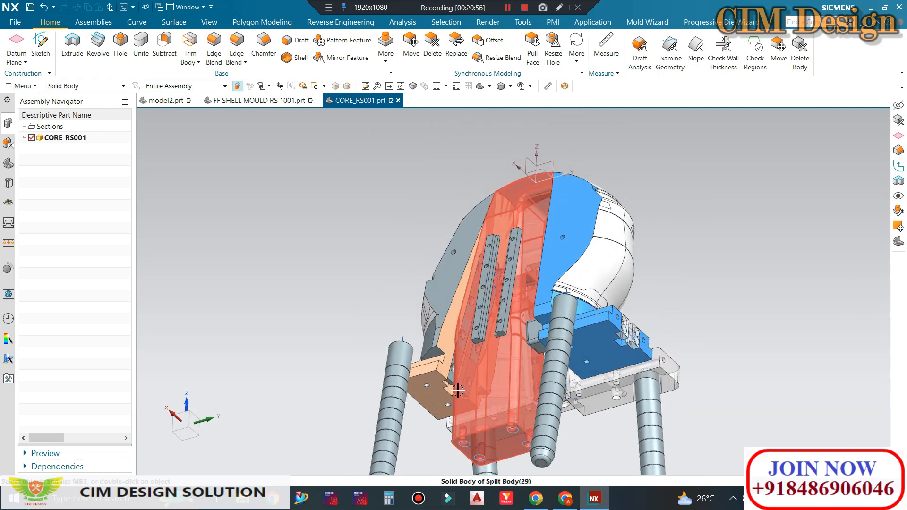
middle_drag(458, 391, 267, 121)
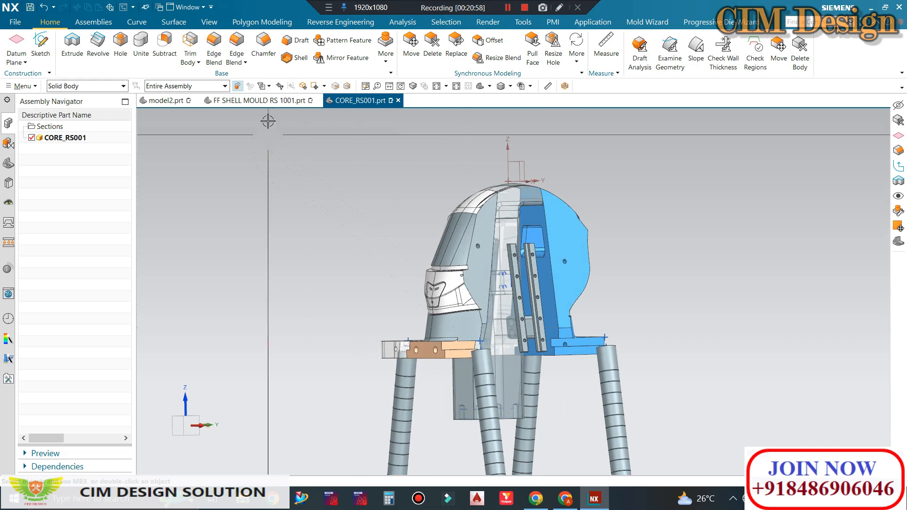
Return to the FF SHELL MOULD RS 1001 assembly and inspect the rear and side core pieces
click(259, 100)
middle_drag(522, 214, 543, 227)
scroll(546, 231, up, 4)
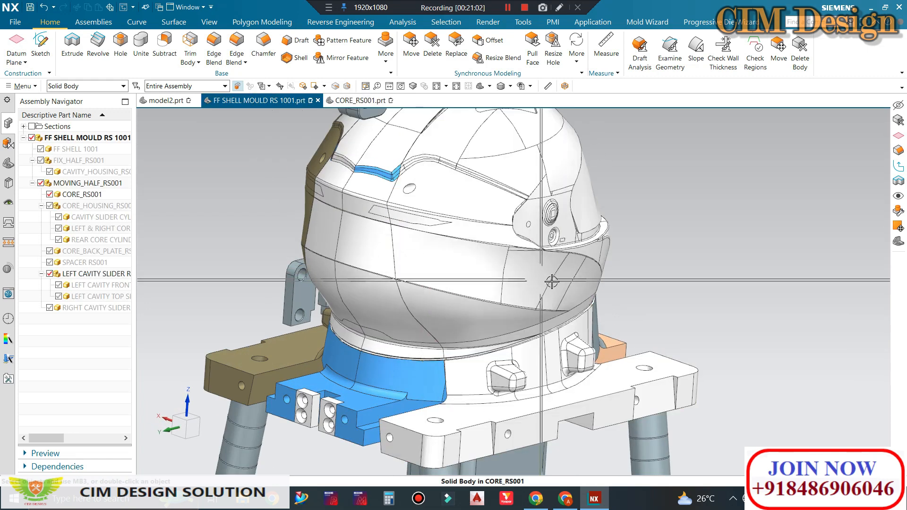
scroll(552, 281, down, 4)
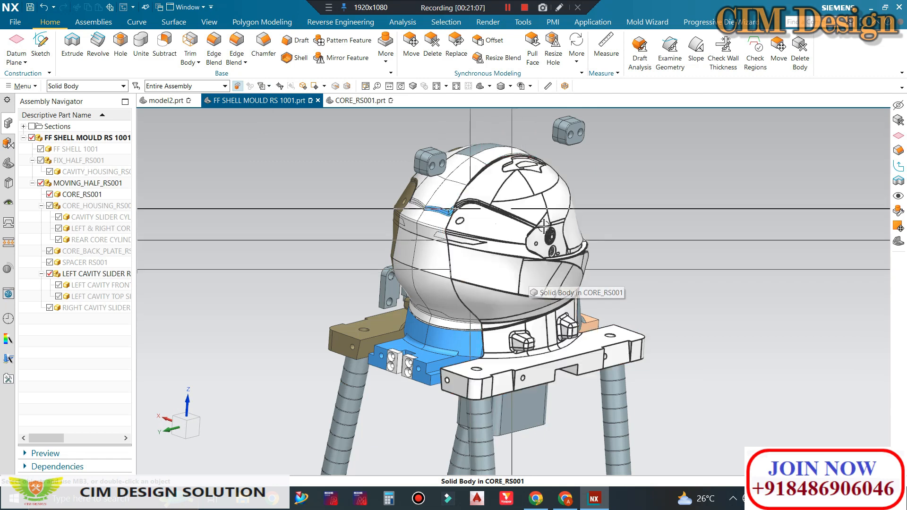
Switch to the model2.prt part and examine how the angled splitting planes divide the helmet body
click(166, 100)
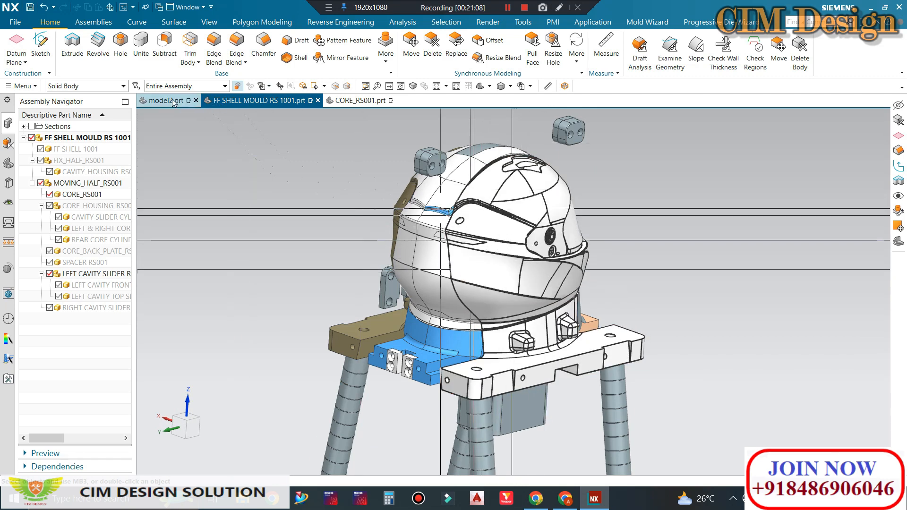
middle_drag(354, 180, 445, 209)
scroll(445, 209, up, 2)
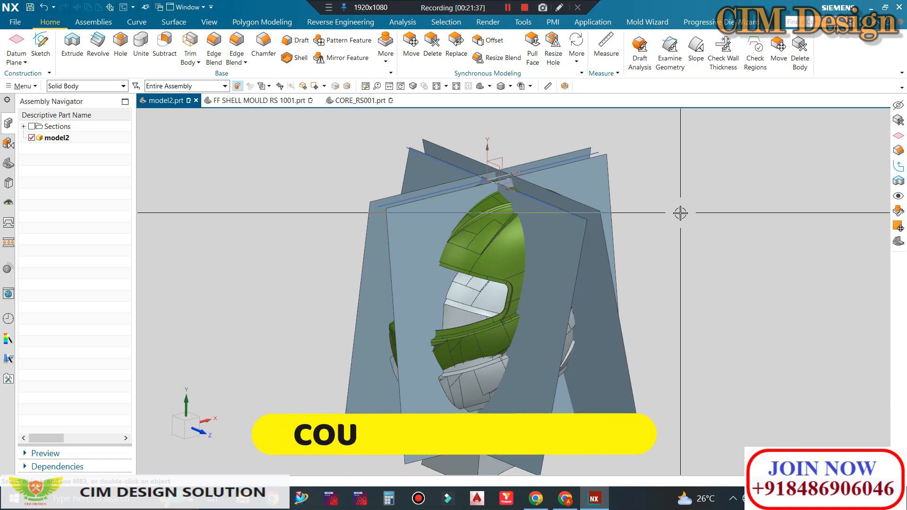
scroll(390, 214, down, 2)
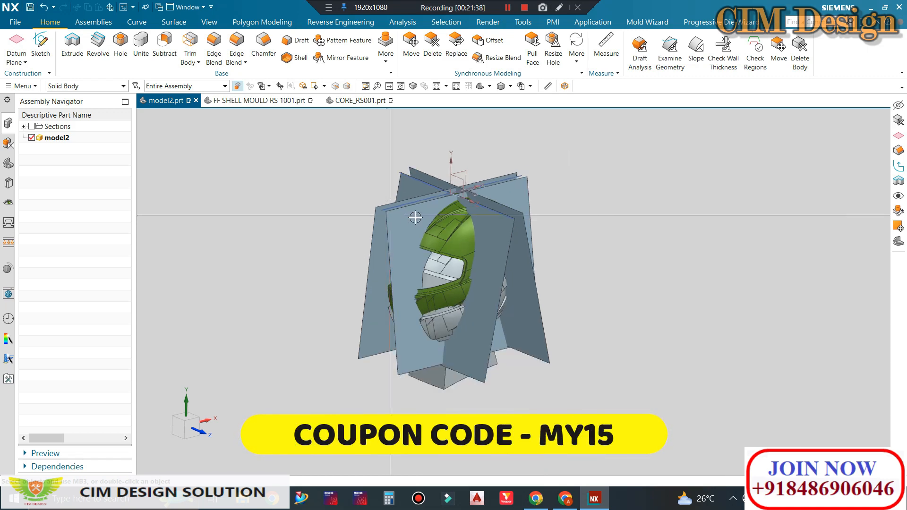
middle_drag(453, 201, 516, 245)
scroll(462, 239, up, 2)
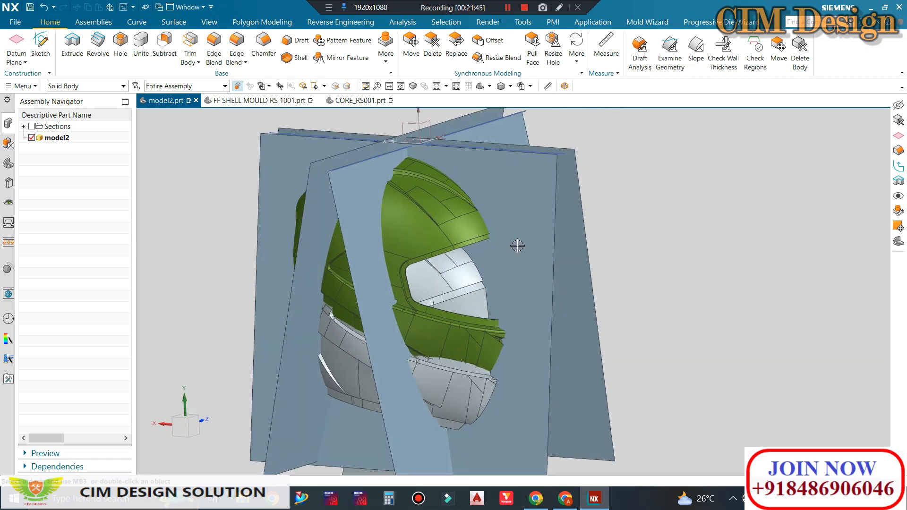
scroll(527, 255, down, 4)
scroll(507, 231, up, 3)
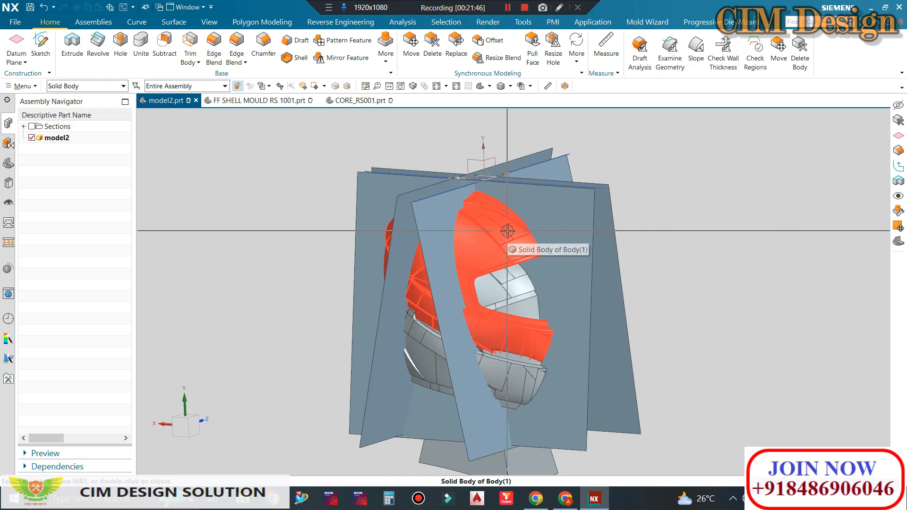
scroll(496, 230, up, 2)
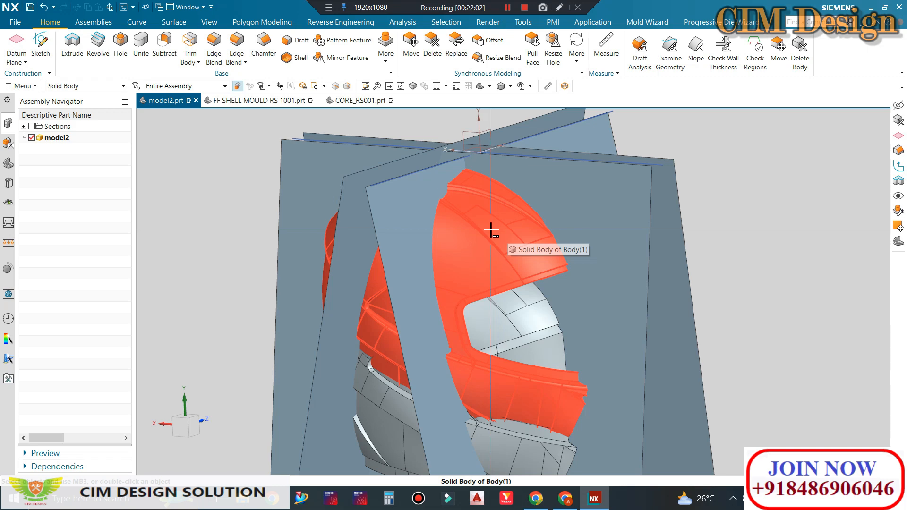
scroll(437, 237, down, 2)
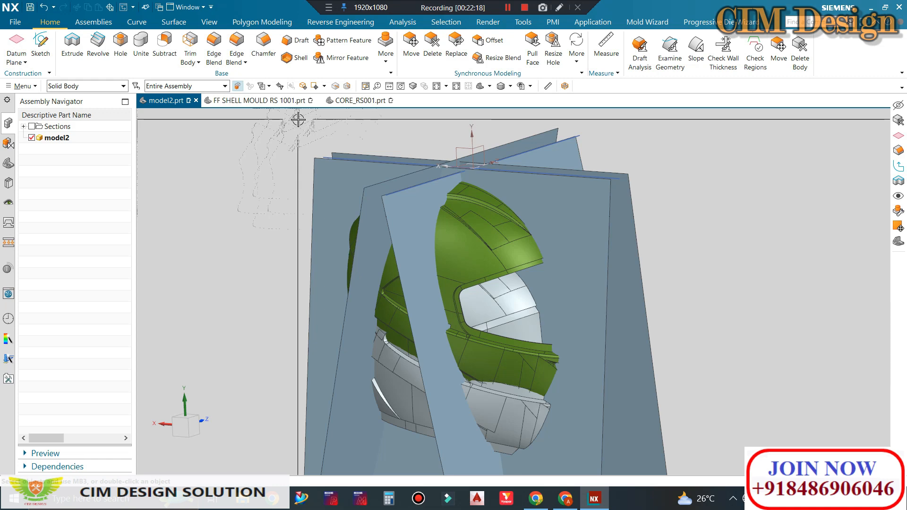
scroll(466, 183, down, 2)
middle_drag(517, 189, 453, 192)
middle_drag(376, 151, 413, 130)
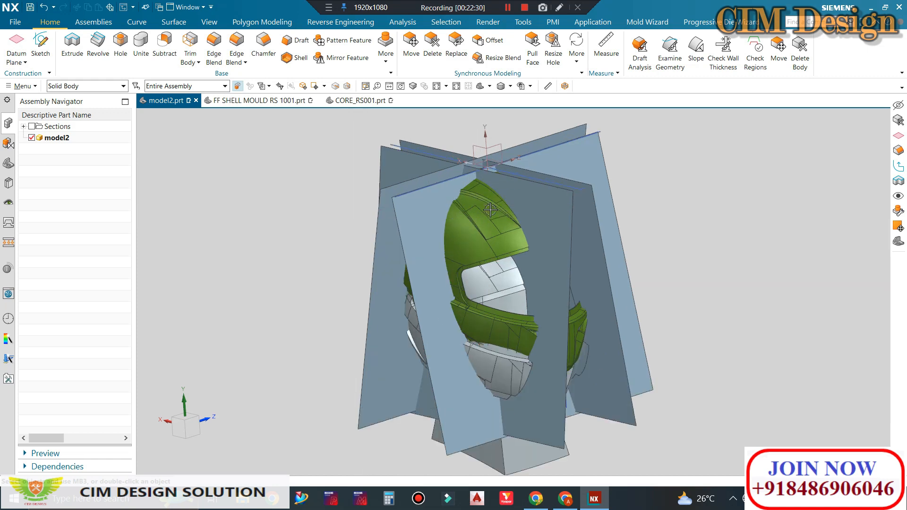
middle_drag(361, 126, 301, 130)
Return to the FF SHELL MOULD RS 1001 assembly and show all its hidden components
click(255, 100)
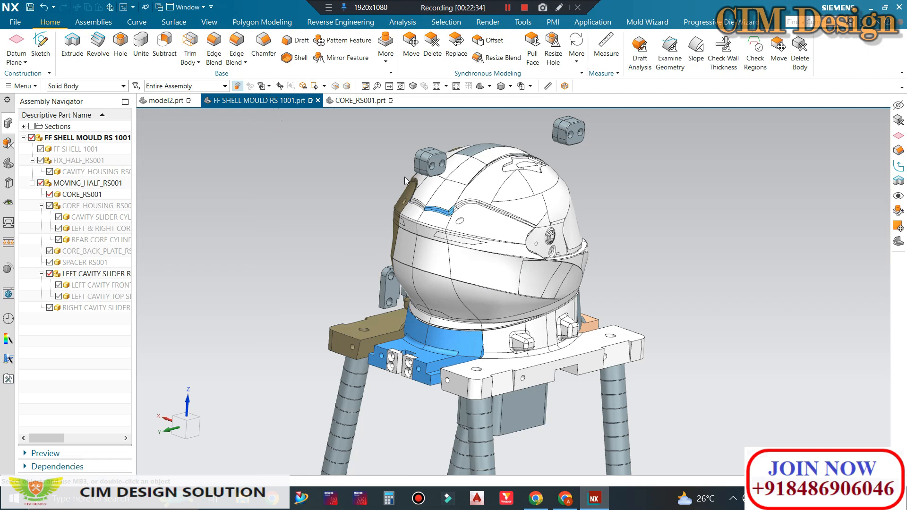
key(ctrl+shift+u)
scroll(417, 232, down, 4)
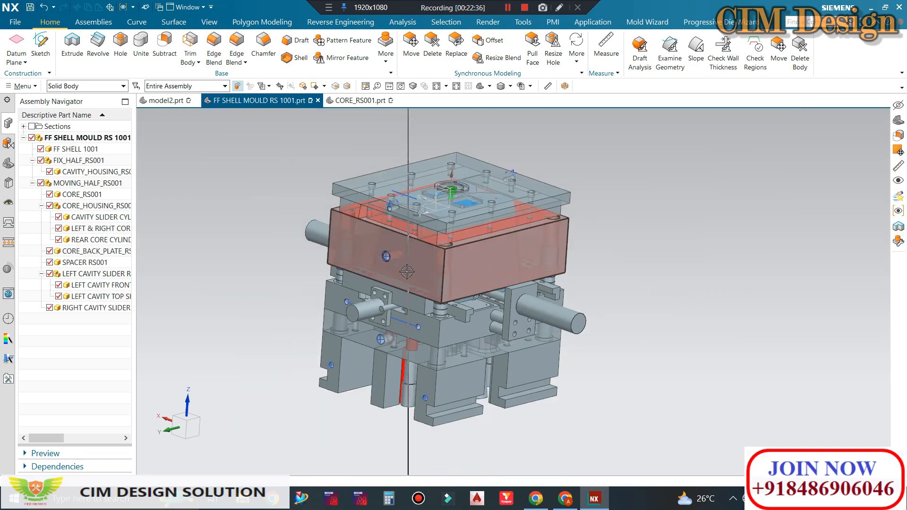
Hide all datums and curves in the mould assembly
key(ctrl+w)
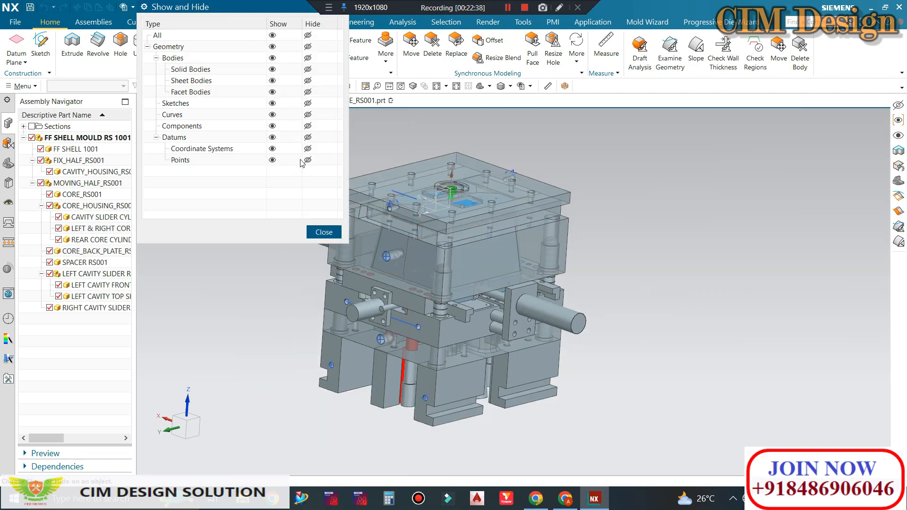
click(308, 137)
click(307, 114)
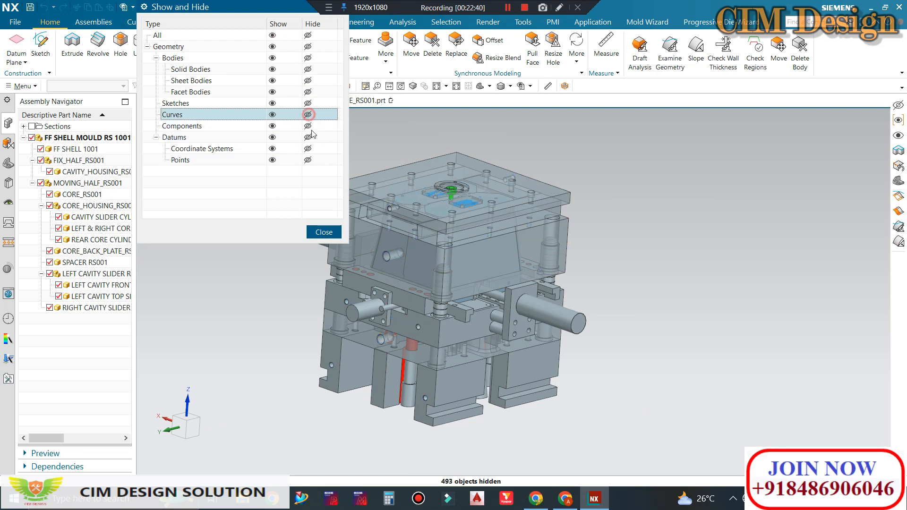
Hide the left cavity slider and FIX_HALF_RS001 components to expose the helmet shell inside the moving half
click(324, 232)
middle_drag(289, 227, 344, 229)
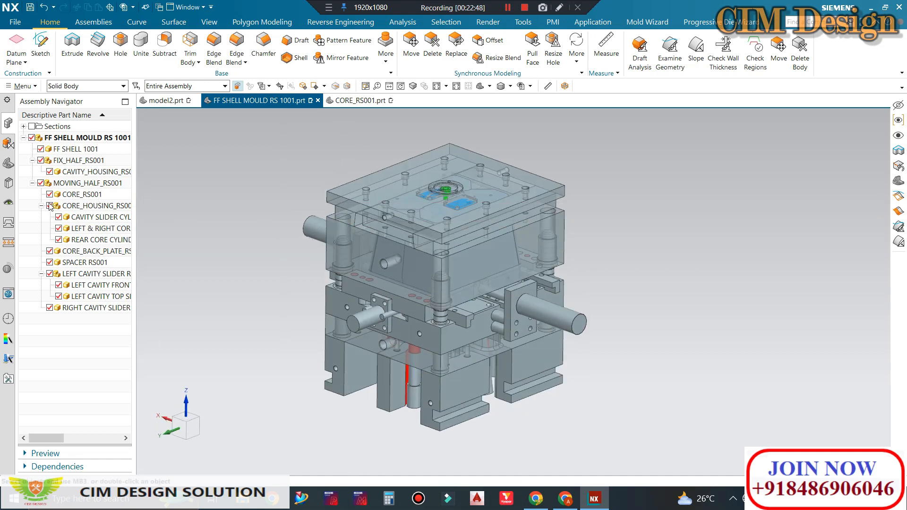
click(49, 274)
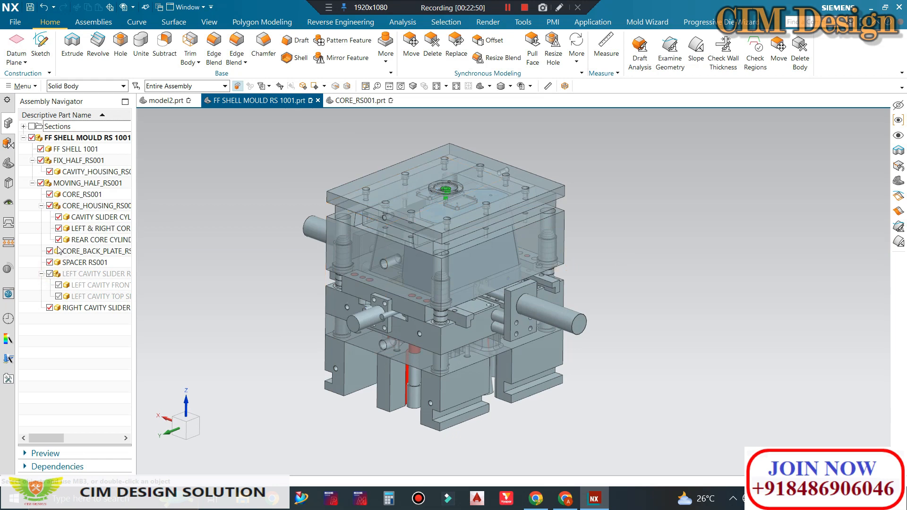
click(41, 160)
middle_drag(515, 226, 460, 223)
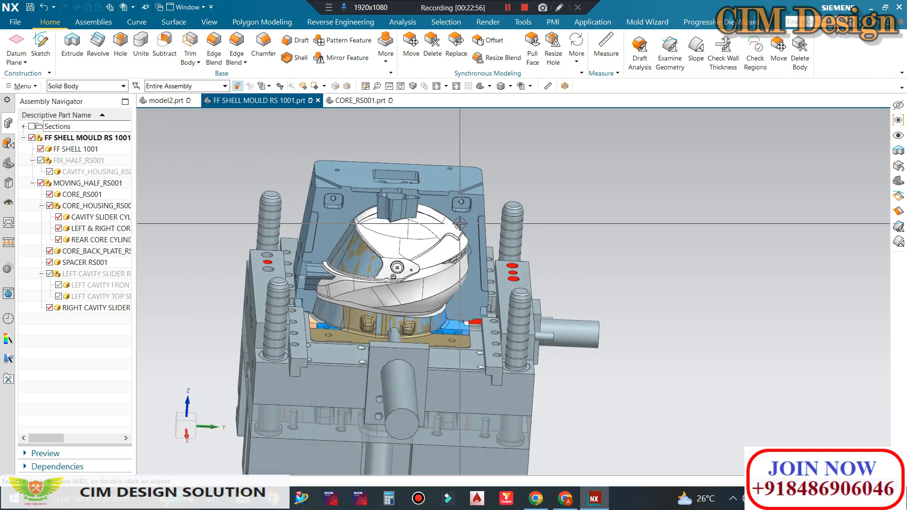
Hide all sheet bodies in the mould assembly
key(ctrl+w)
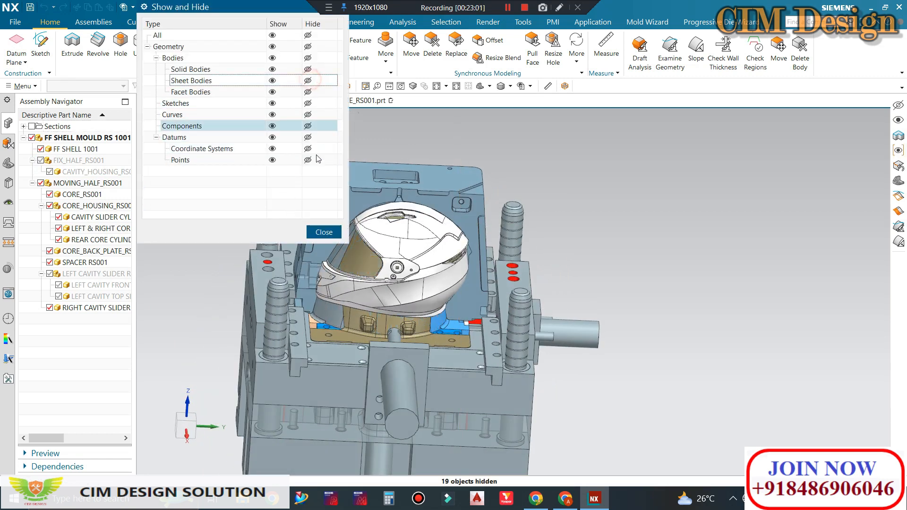
click(324, 232)
Examine the opened moving half from an isometric angle, including the helmet shell, core, remaining cavity slider, guide pillars and cylinders
middle_drag(544, 236, 596, 263)
scroll(673, 249, down, 3)
scroll(607, 256, up, 4)
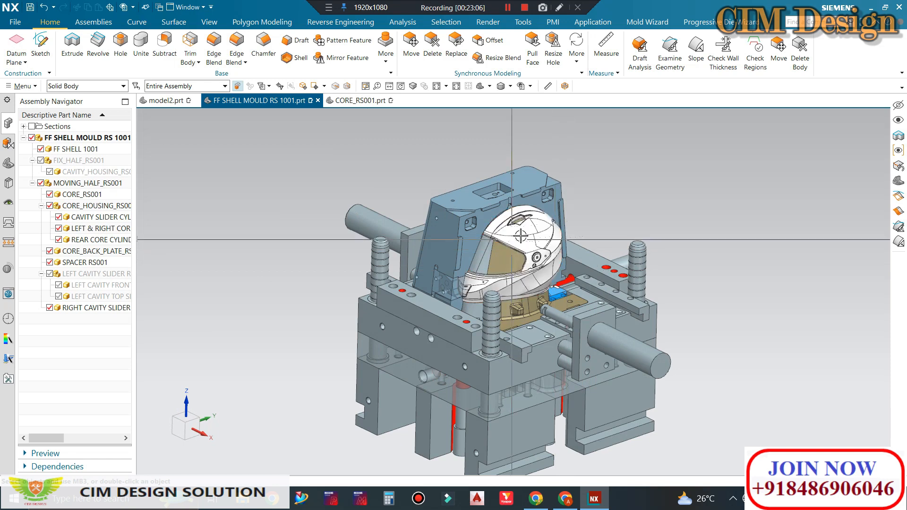
scroll(522, 236, up, 2)
scroll(523, 228, down, 2)
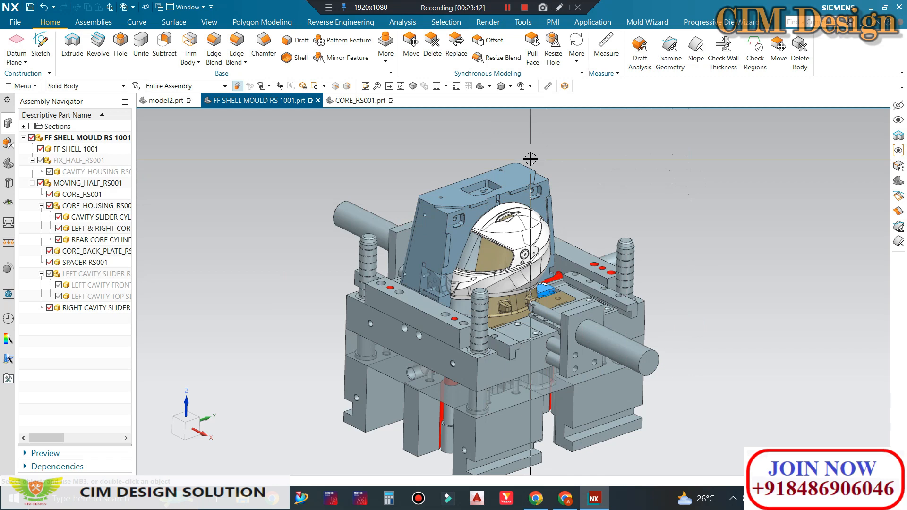
scroll(461, 145, down, 1)
scroll(533, 271, up, 1)
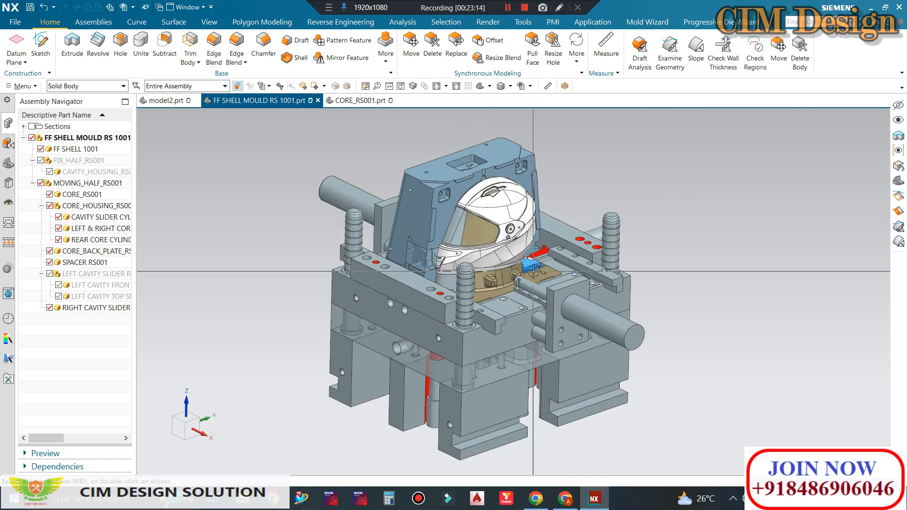
scroll(533, 272, up, 1)
scroll(513, 252, down, 1)
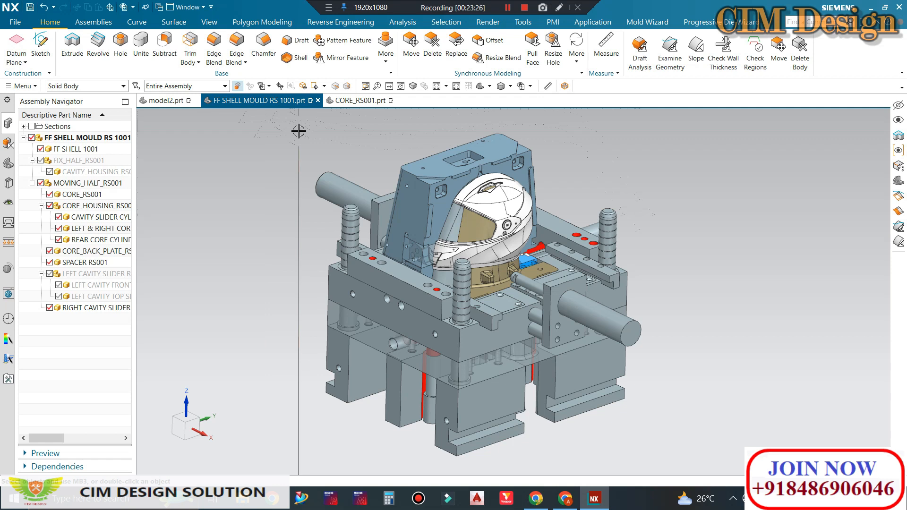
scroll(284, 137, up, 2)
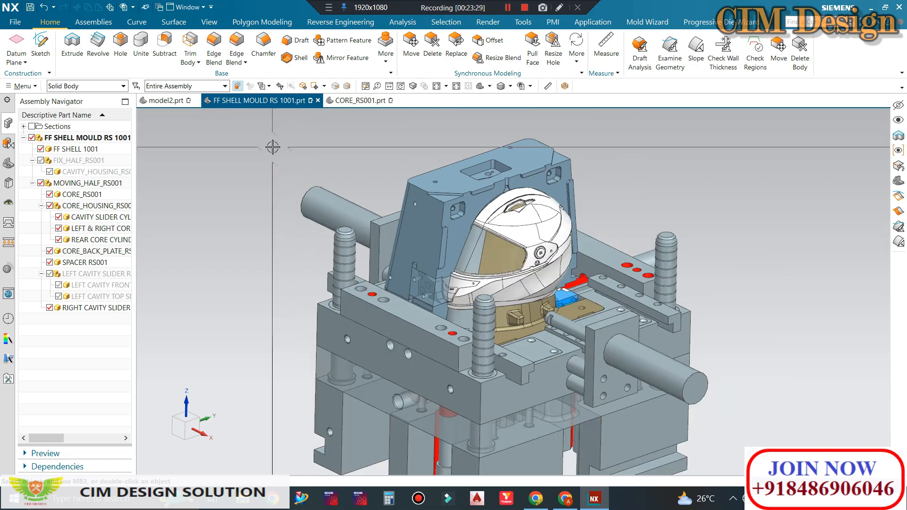
scroll(273, 147, down, 2)
mouse_move(292, 135)
middle_down()
mouse_move(286, 128)
mouse_move(294, 133)
middle_up()
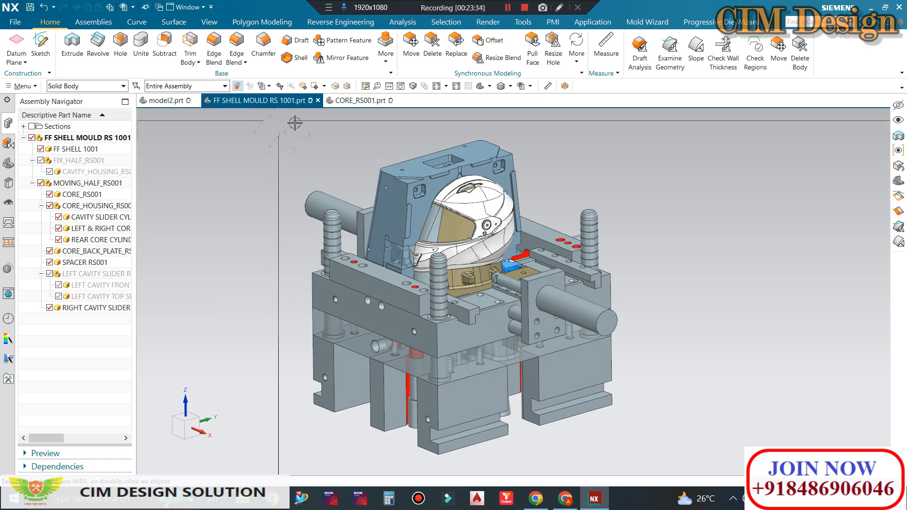
middle_drag(368, 164, 364, 169)
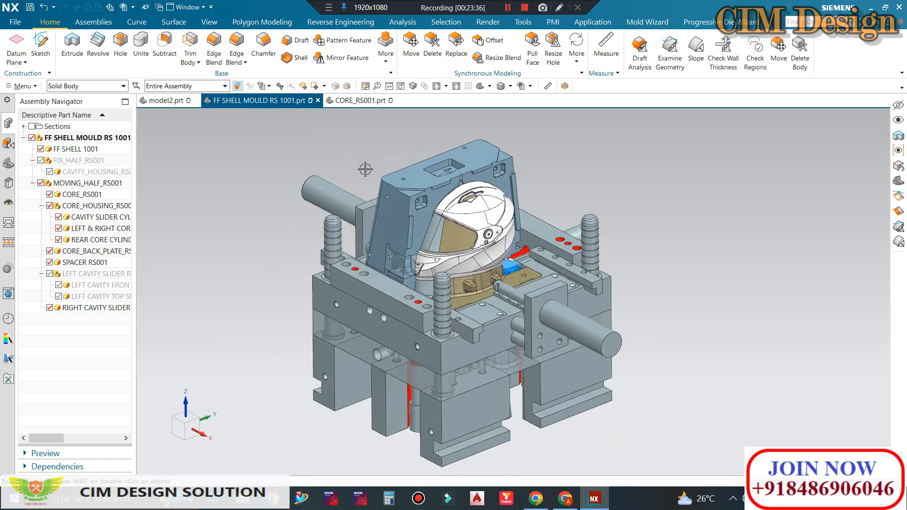